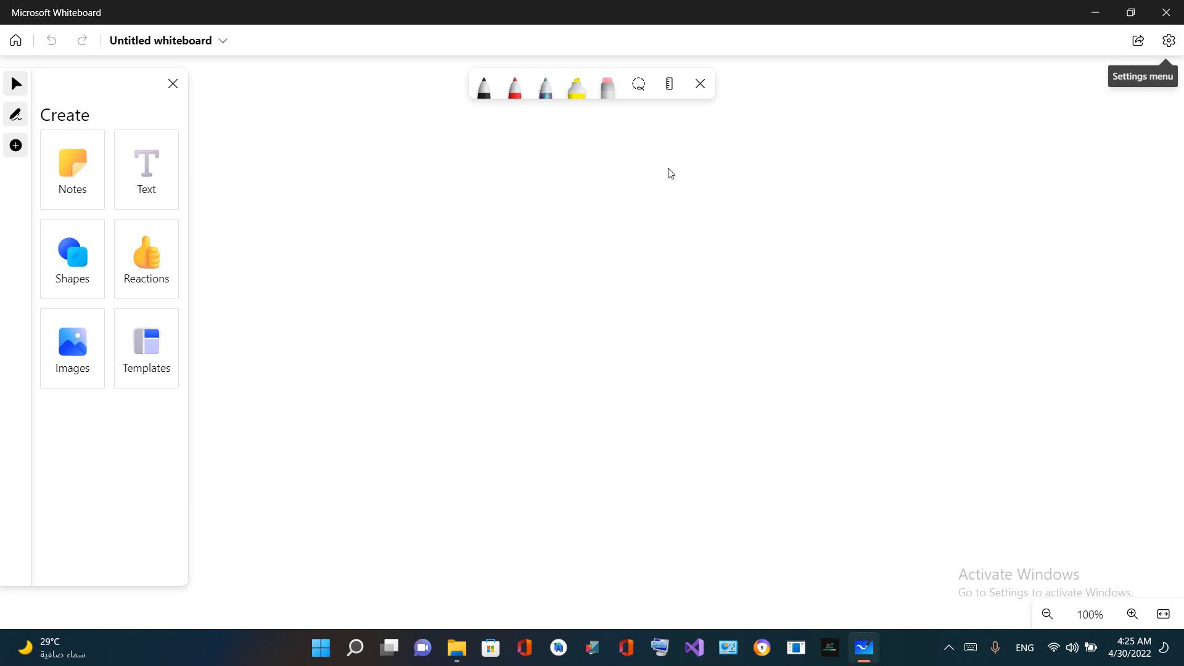
Draw a rectangular table outline with the black pen, then add two vertical dividers and a horizontal header line
left_click(481, 92)
mouse_move(457, 188)
left_mouse_down()
mouse_move(228, 161)
mouse_move(243, 469)
mouse_move(471, 521)
mouse_move(481, 212)
mouse_move(435, 183)
left_mouse_up()
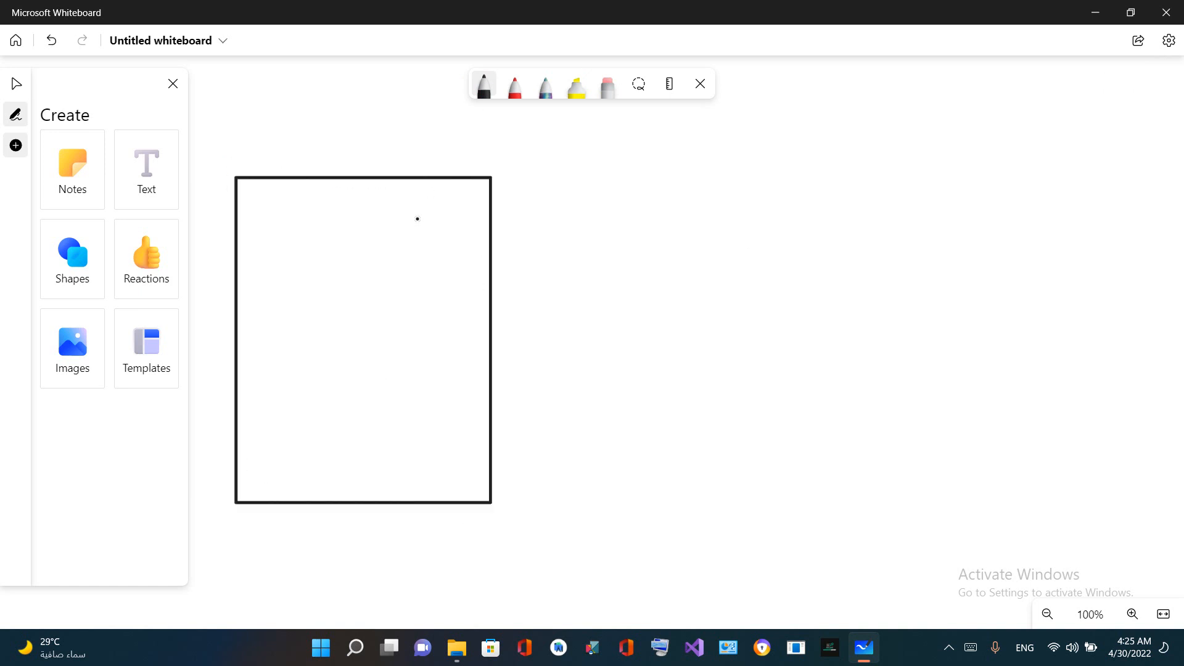
left_click_drag(295, 178, 299, 498)
left_click_drag(400, 181, 377, 496)
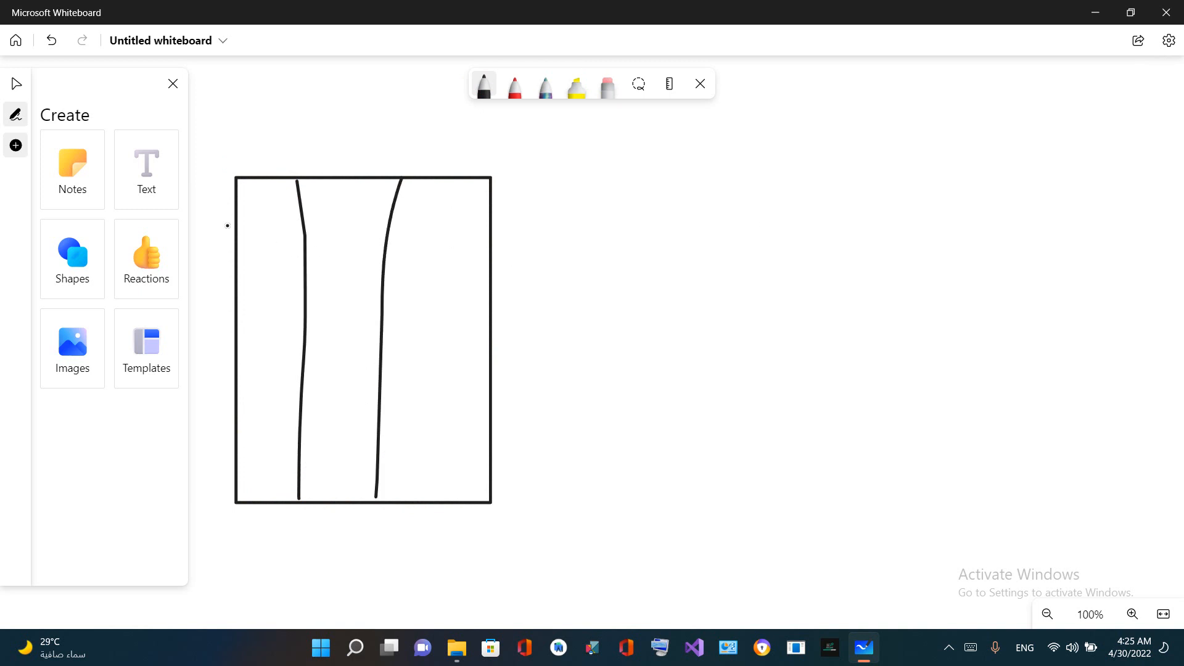
left_click_drag(230, 227, 493, 242)
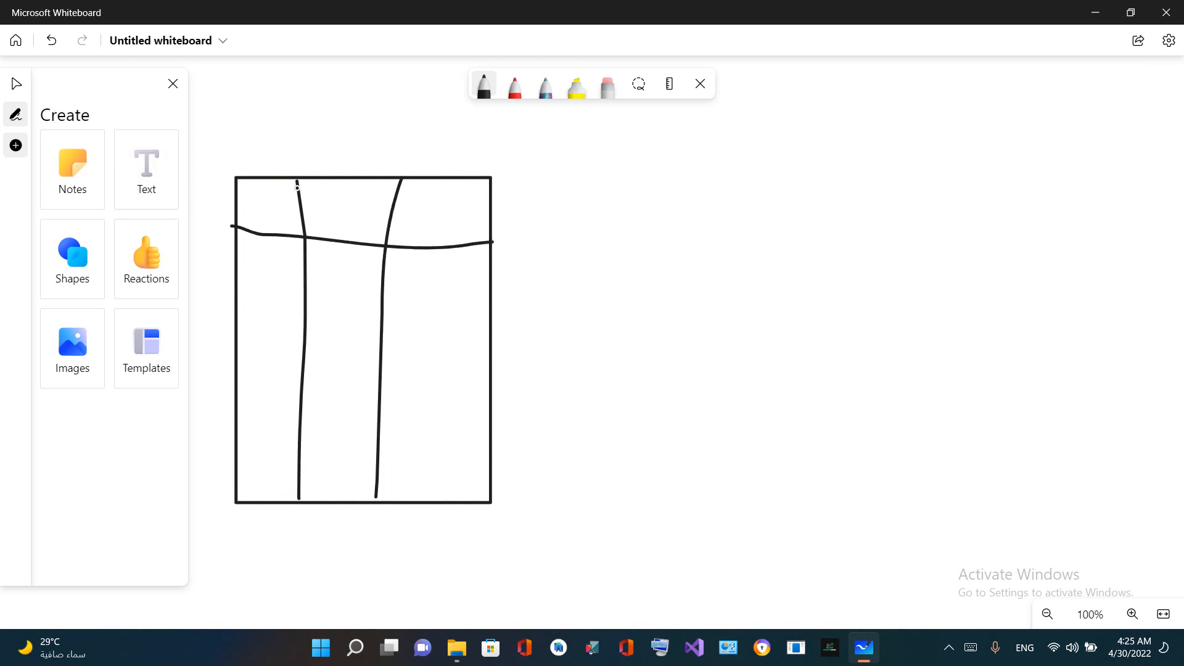
Handwrite the headers X1 and X2 above the first two table columns, redrawing the badly formed strokes
mouse_move(277, 193)
left_mouse_down()
mouse_move(258, 240)
mouse_move(302, 216)
mouse_move(307, 238)
mouse_move(287, 227)
left_mouse_up()
key("ctrl+z")
mouse_move(353, 196)
left_mouse_down()
mouse_move(353, 224)
mouse_move(353, 214)
mouse_move(377, 220)
mouse_move(389, 238)
left_mouse_up()
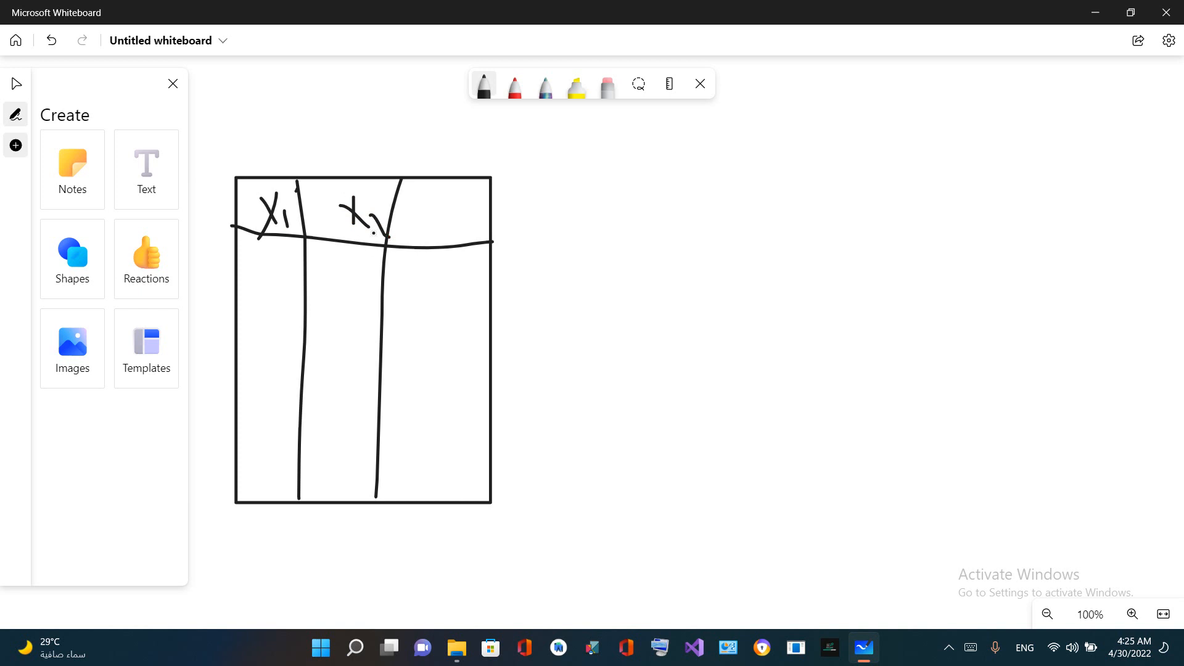
key("ctrl+z")
mouse_move(378, 211)
left_mouse_down()
mouse_move(369, 233)
mouse_move(383, 240)
left_mouse_up()
Write 1, 2, 3 and 4 down the X1 column and fill the X2 column with vertical placeholder strokes
left_click_drag(267, 249, 268, 264)
left_click_drag(257, 304, 272, 325)
left_click_drag(266, 387, 272, 494)
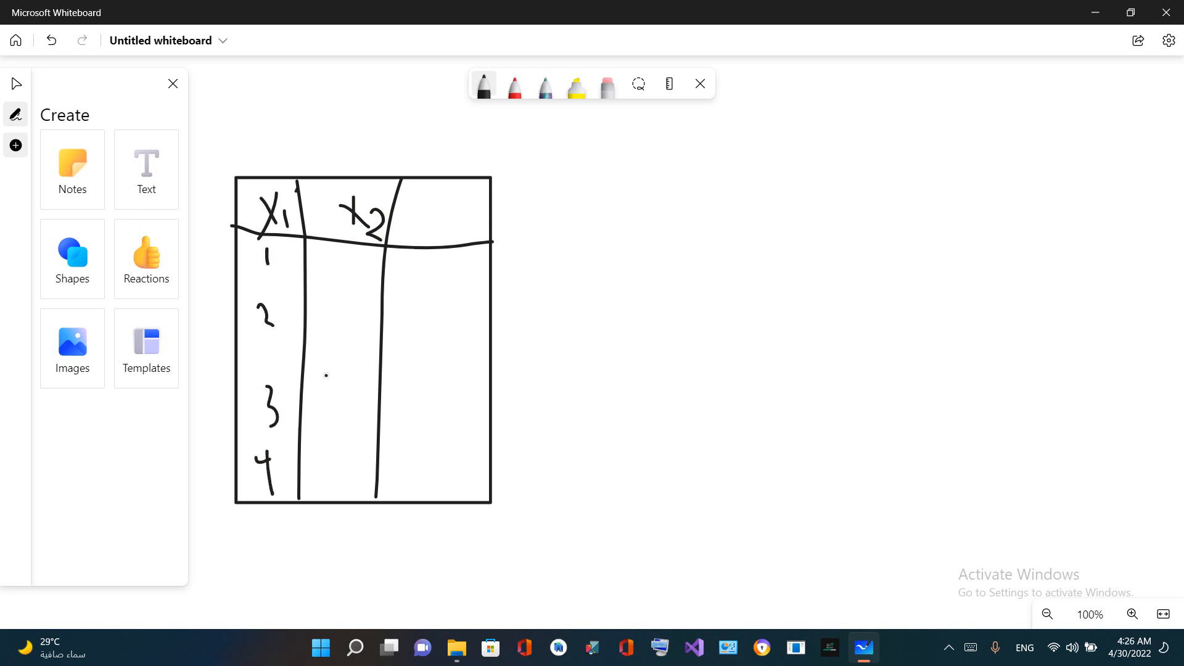
left_click_drag(337, 271, 343, 288)
left_click_drag(337, 407, 338, 444)
left_click_drag(331, 329, 339, 398)
Label the third column "out" with placeholder marks beneath it, and draw arrows above the table leading from the X headers to it
mouse_move(425, 206)
left_mouse_down()
mouse_move(421, 223)
mouse_move(422, 209)
mouse_move(462, 211)
left_mouse_up()
left_click_drag(467, 190, 429, 371)
left_click_drag(423, 417, 413, 447)
left_click(413, 463)
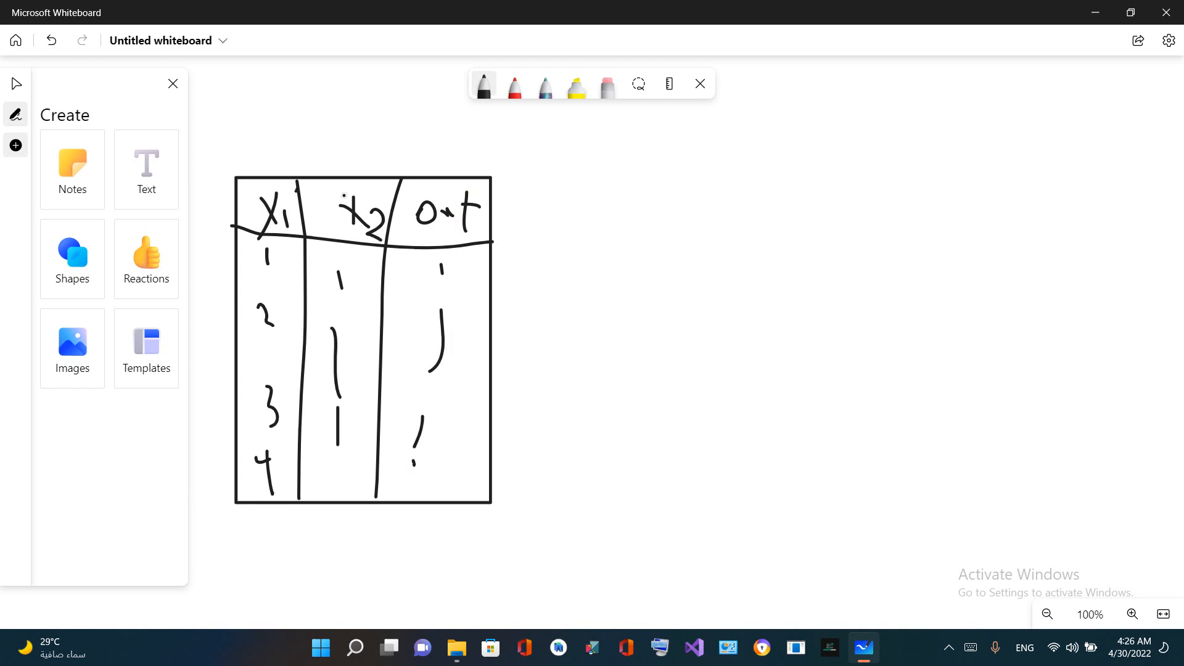
mouse_move(275, 186)
left_mouse_down()
mouse_move(289, 151)
mouse_move(299, 164)
mouse_move(340, 140)
mouse_move(361, 159)
mouse_move(317, 134)
mouse_move(431, 168)
mouse_move(431, 153)
mouse_move(430, 170)
left_mouse_up()
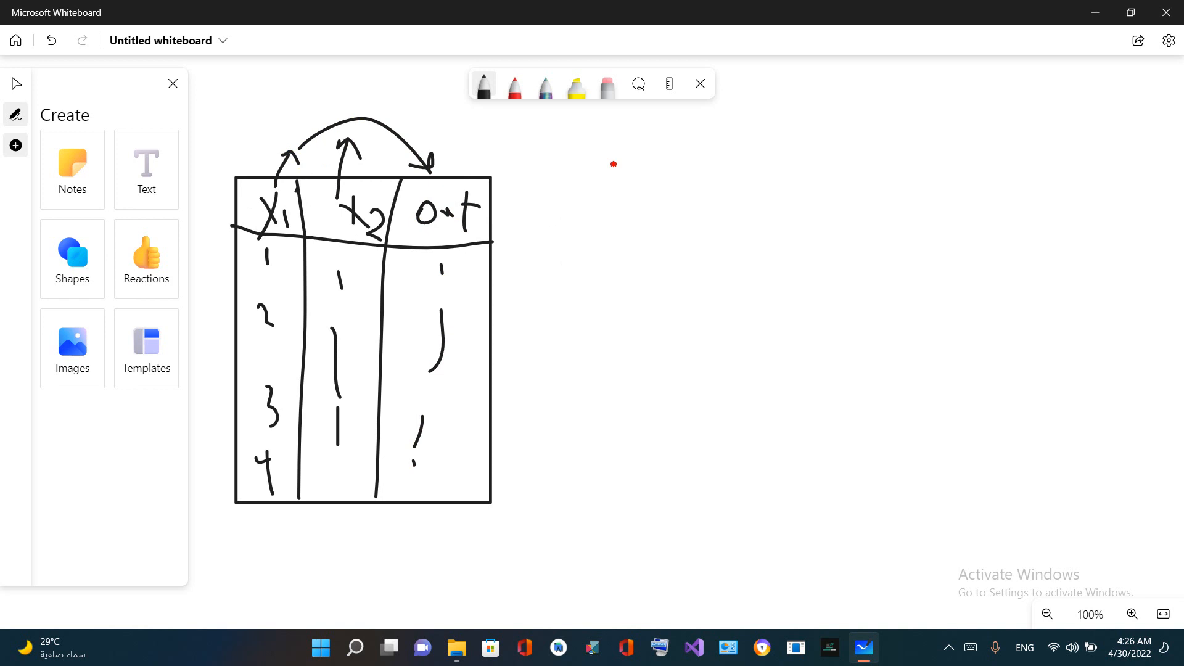
Handwrite the equation y = x1 + x2 beside the table
mouse_move(614, 165)
left_mouse_down()
mouse_move(603, 208)
mouse_move(656, 217)
mouse_move(700, 180)
mouse_move(696, 200)
left_mouse_up()
mouse_move(732, 154)
left_mouse_down()
mouse_move(723, 188)
mouse_move(727, 168)
mouse_move(740, 183)
left_mouse_up()
left_click_drag(745, 175, 761, 185)
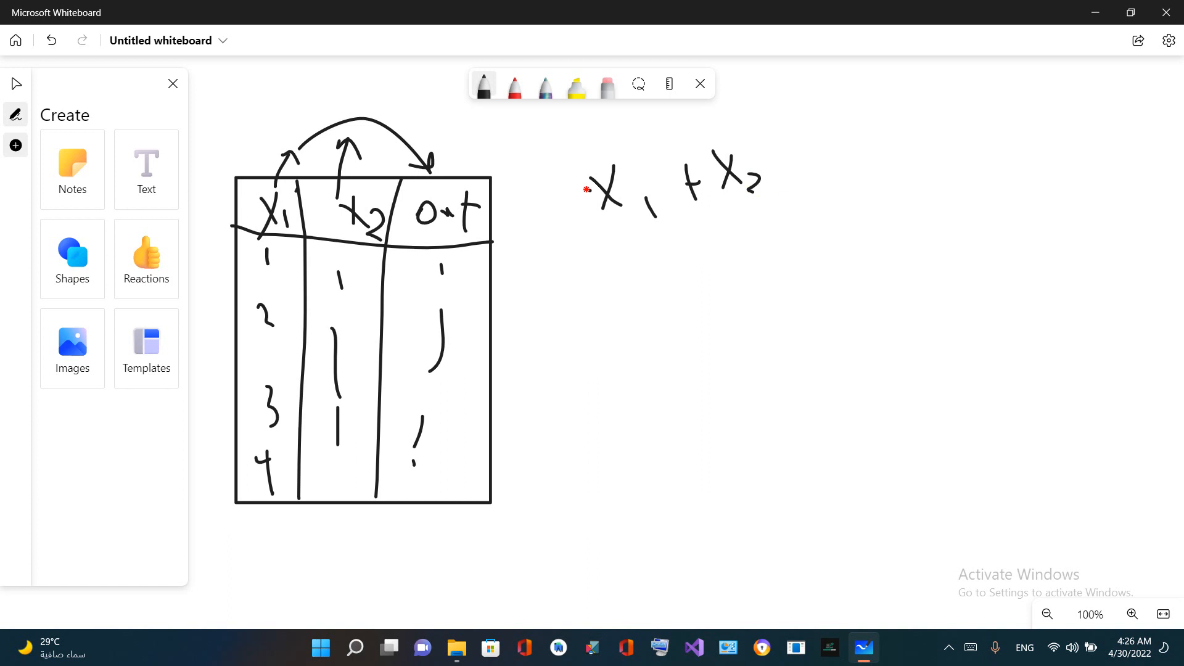
left_click_drag(574, 190, 589, 188)
mouse_move(590, 198)
left_mouse_down()
mouse_move(563, 208)
mouse_move(549, 176)
mouse_move(534, 222)
left_mouse_up()
Handwrite y = 2x1 + 3x2 below the first equation and circle the coefficients 2 and 3
mouse_move(537, 266)
left_mouse_down()
mouse_move(546, 285)
mouse_move(557, 272)
mouse_move(554, 315)
left_mouse_up()
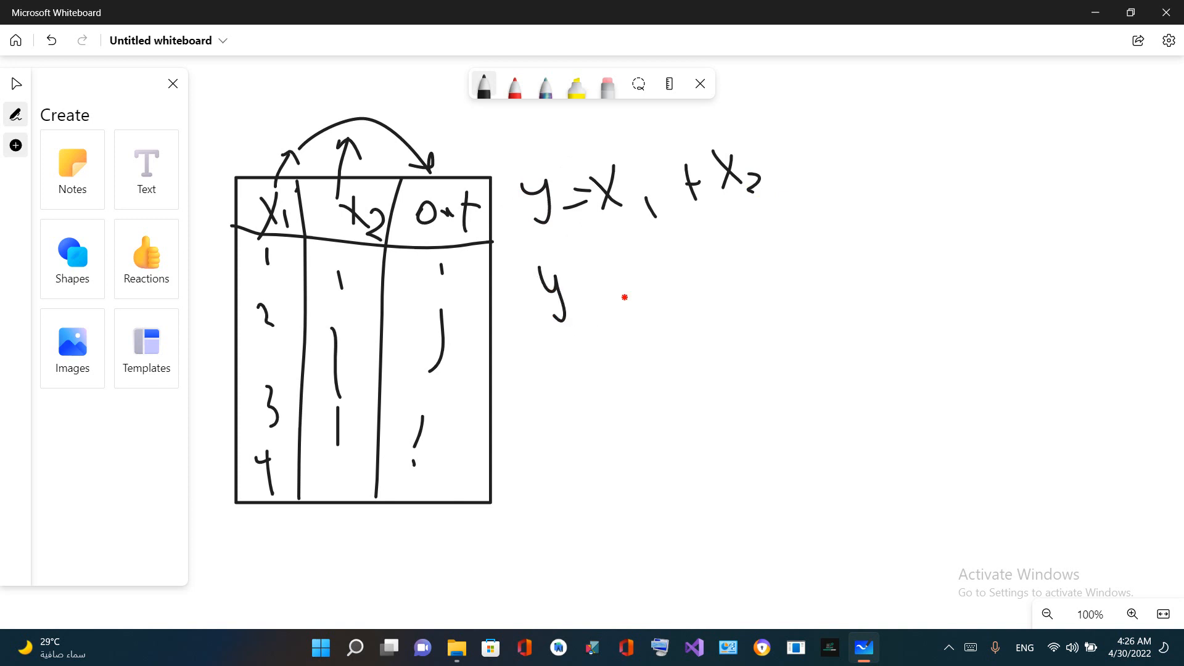
mouse_move(602, 281)
left_mouse_down()
mouse_move(625, 297)
mouse_move(611, 309)
mouse_move(684, 313)
left_mouse_up()
left_click_drag(733, 269, 702, 324)
mouse_move(701, 280)
left_mouse_down()
mouse_move(733, 305)
mouse_move(771, 305)
mouse_move(785, 327)
left_mouse_up()
mouse_move(802, 272)
left_mouse_down()
mouse_move(819, 273)
mouse_move(812, 295)
left_mouse_up()
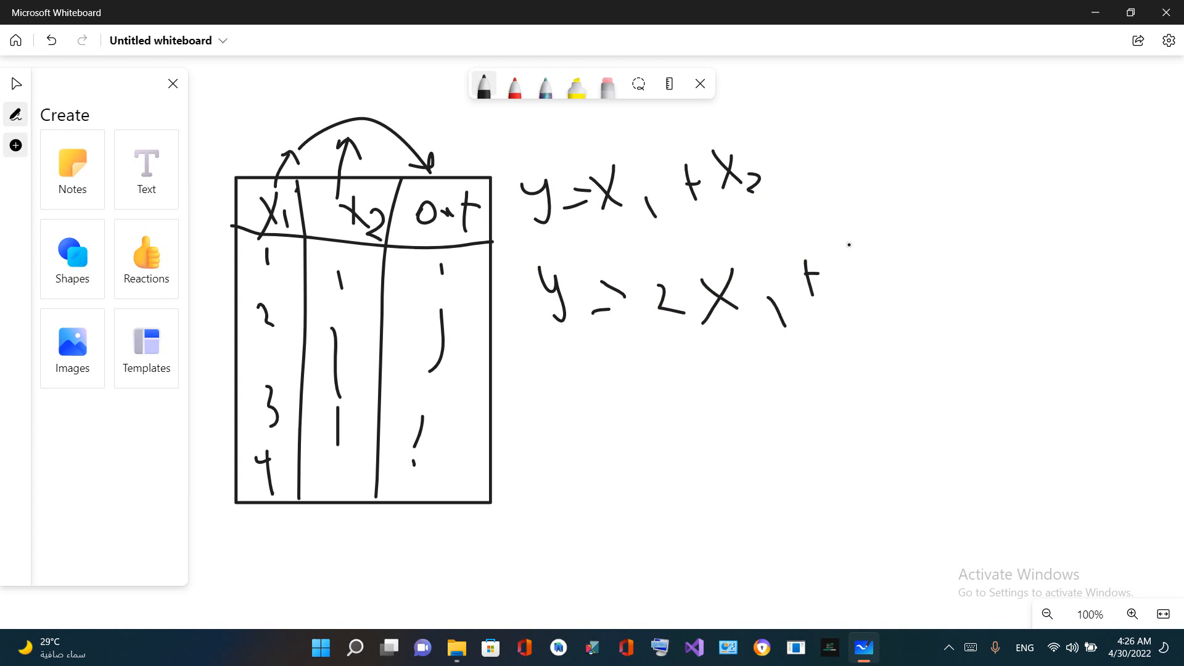
left_click_drag(849, 242, 850, 302)
mouse_move(918, 235)
left_mouse_down()
mouse_move(901, 298)
mouse_move(902, 249)
mouse_move(950, 288)
left_mouse_up()
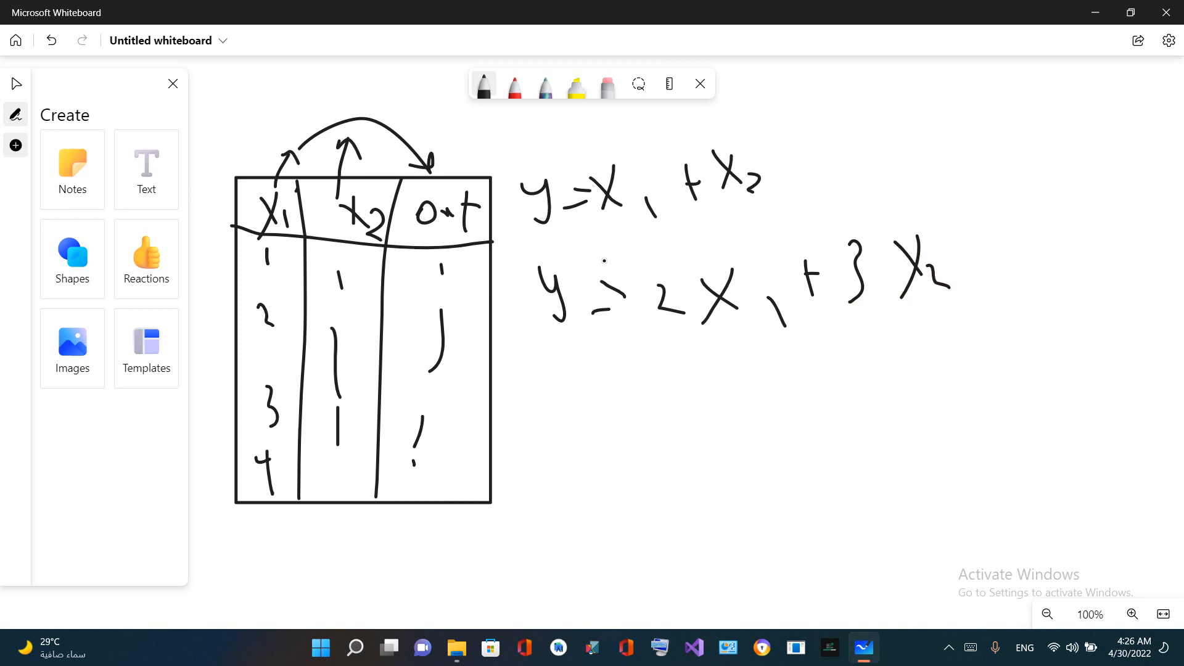
mouse_move(870, 223)
left_mouse_down()
mouse_move(821, 285)
mouse_move(890, 229)
mouse_move(862, 220)
left_mouse_up()
mouse_move(664, 269)
left_mouse_down()
mouse_move(650, 305)
mouse_move(682, 300)
mouse_move(654, 274)
left_mouse_up()
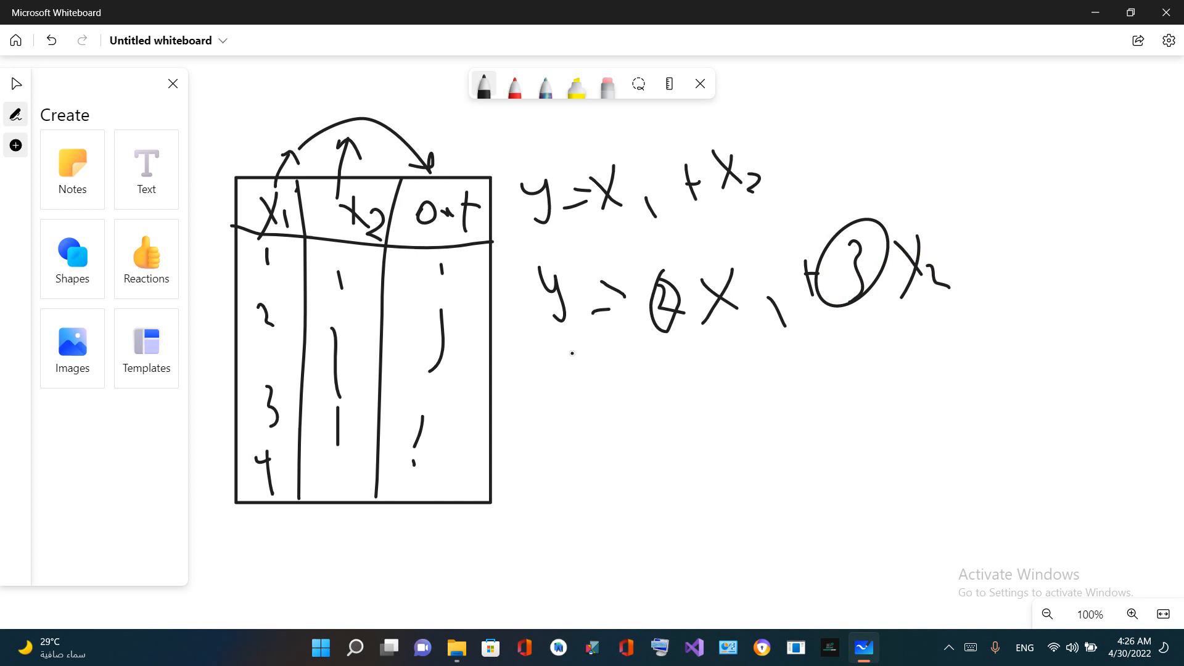
Handwrite y = 2x1² + 3x2³ as the third equation, undoing the loop drawn around it
mouse_move(553, 375)
left_mouse_down()
mouse_move(573, 404)
mouse_move(559, 414)
mouse_move(629, 390)
mouse_move(620, 411)
left_mouse_up()
left_click_drag(679, 373, 706, 417)
left_click_drag(744, 375, 738, 407)
left_click_drag(729, 377, 793, 419)
mouse_move(788, 365)
left_mouse_down()
mouse_move(796, 357)
mouse_move(797, 373)
mouse_move(884, 406)
left_mouse_up()
mouse_move(904, 362)
left_mouse_down()
mouse_move(923, 369)
mouse_move(903, 396)
left_mouse_up()
mouse_move(964, 350)
left_mouse_down()
mouse_move(944, 404)
mouse_move(995, 406)
left_mouse_up()
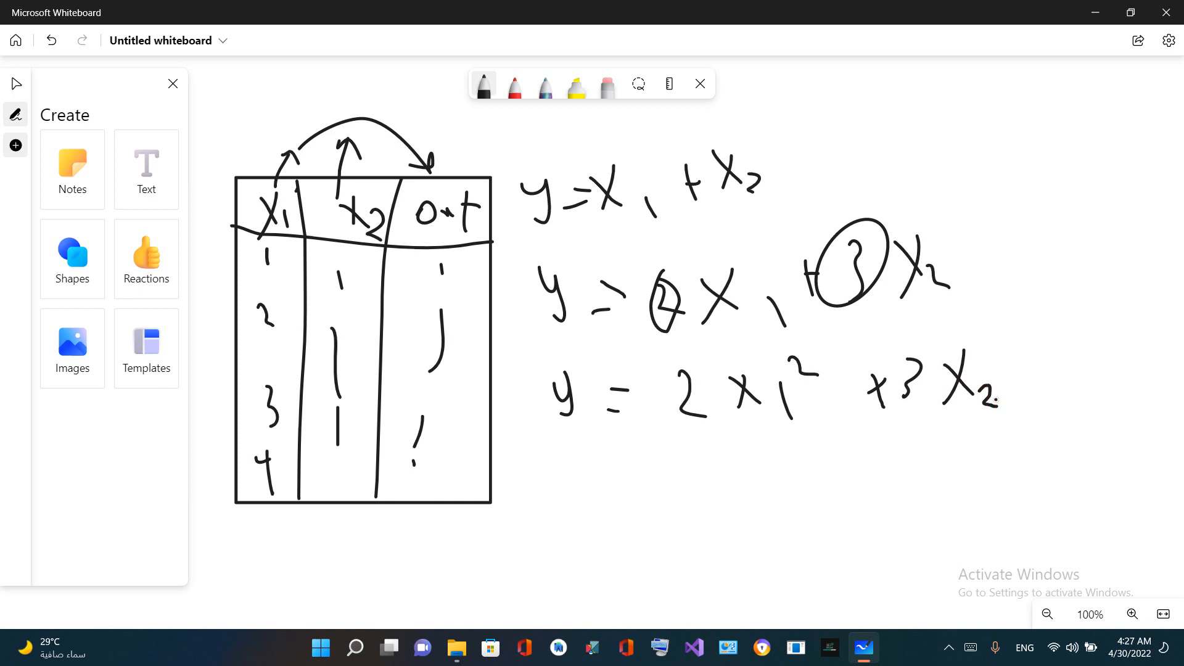
left_click_drag(977, 320, 986, 357)
mouse_move(1021, 309)
left_mouse_down()
mouse_move(597, 307)
mouse_move(716, 446)
mouse_move(1095, 362)
mouse_move(1023, 307)
left_mouse_up()
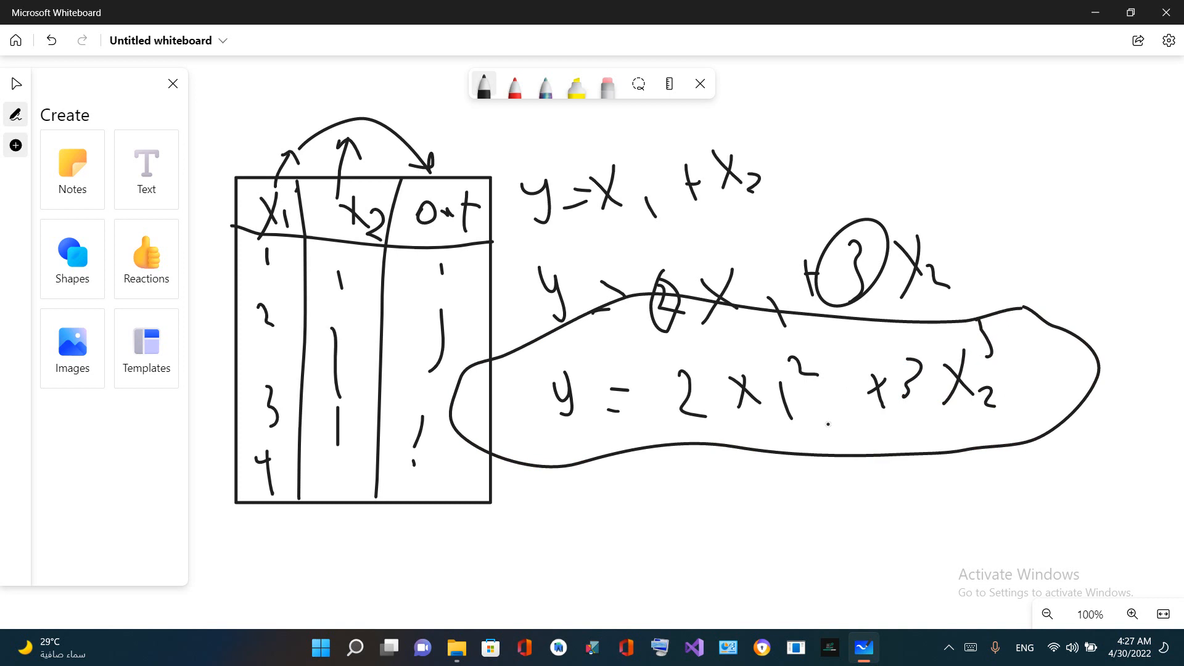
key("ctrl+z")
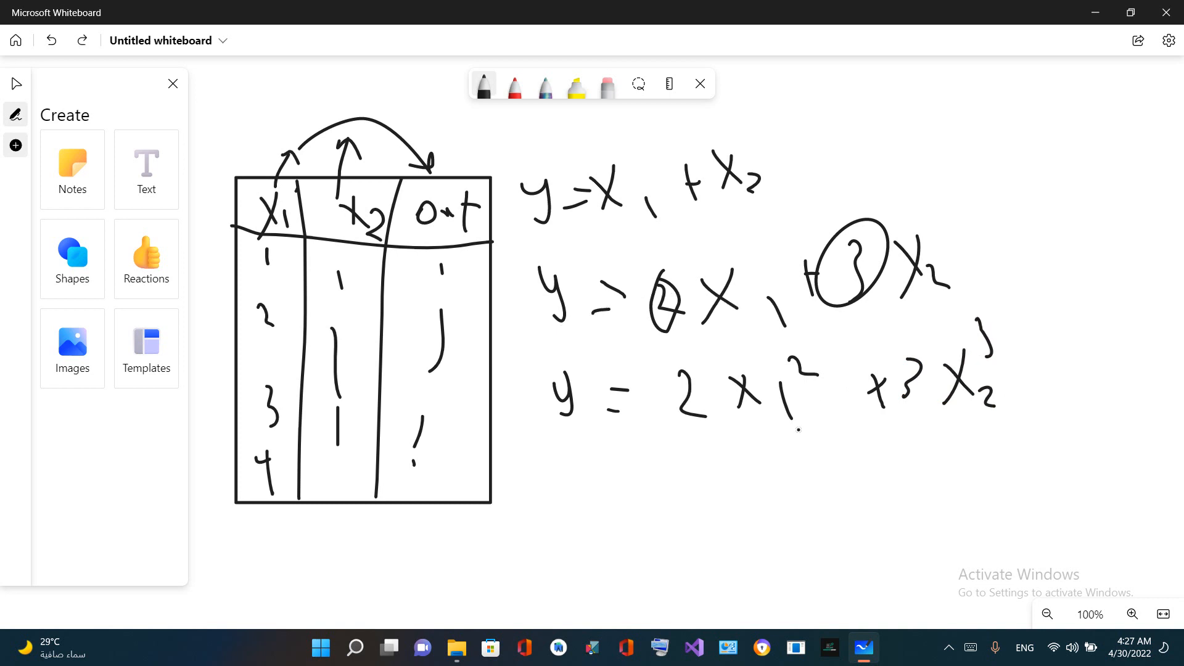
Handwrite the fourth equation, y = 2x1² × x2³ − x1⁴, below the third one
left_click_drag(557, 460, 569, 480)
mouse_move(574, 450)
left_mouse_down()
mouse_move(560, 503)
mouse_move(620, 485)
mouse_move(618, 510)
mouse_move(659, 483)
mouse_move(658, 504)
left_mouse_up()
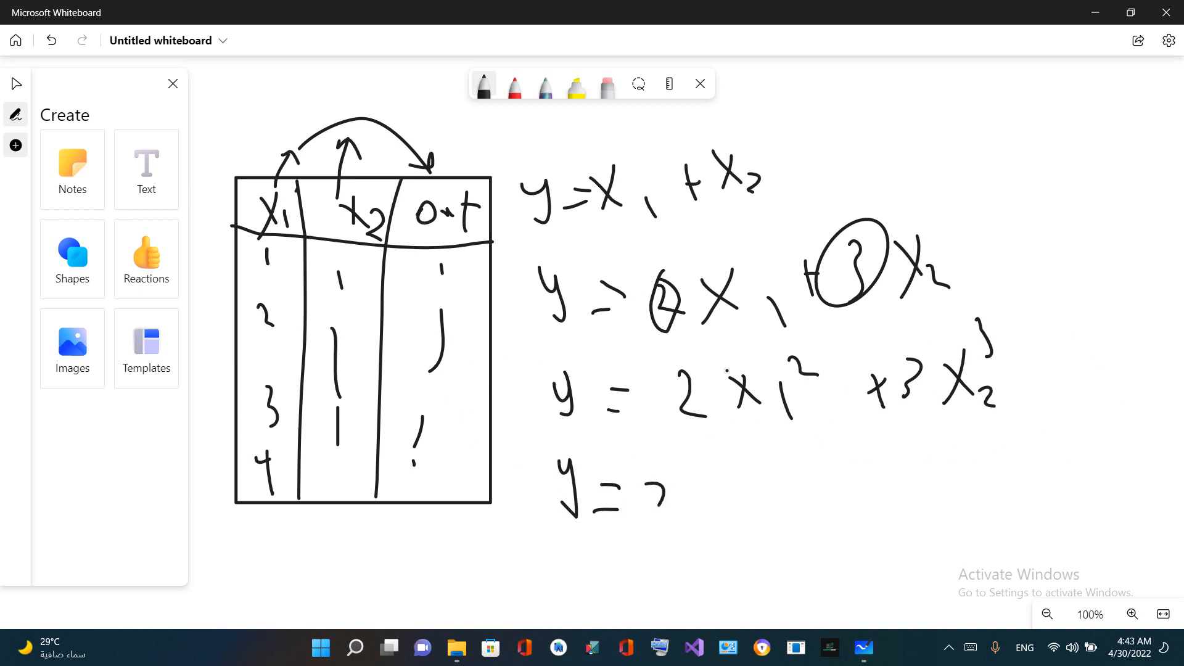
mouse_move(699, 471)
left_mouse_down()
mouse_move(691, 500)
mouse_move(712, 495)
mouse_move(652, 510)
left_mouse_up()
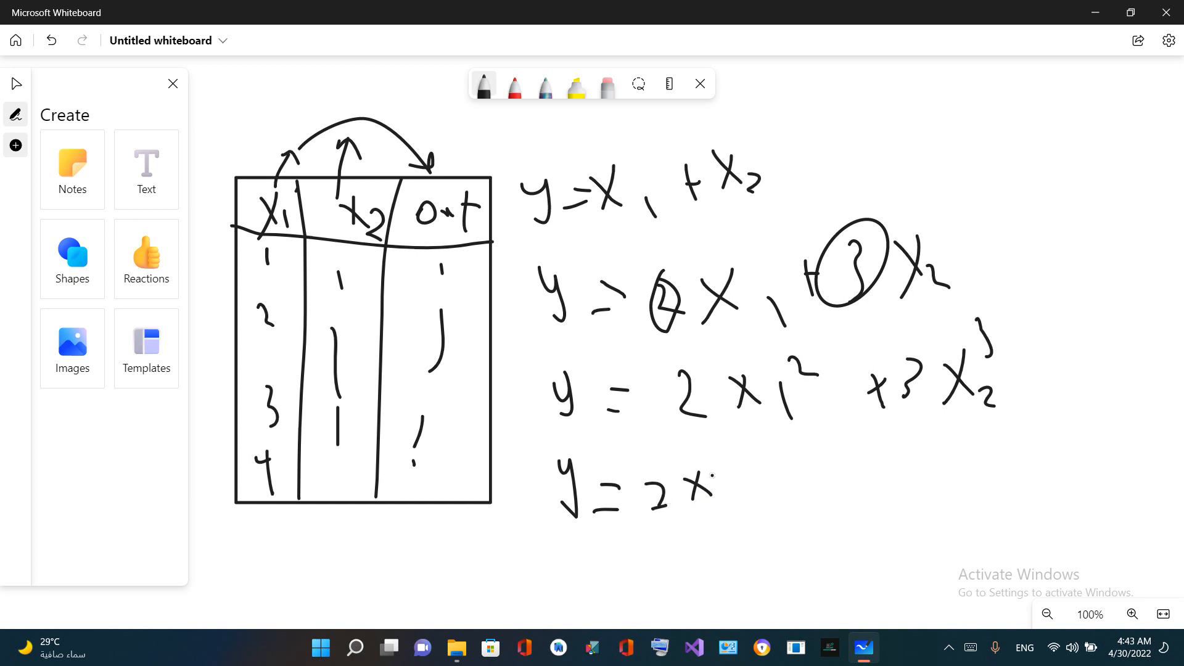
left_click_drag(726, 484, 726, 500)
mouse_move(715, 455)
left_mouse_down()
mouse_move(745, 453)
mouse_move(745, 498)
mouse_move(768, 494)
left_mouse_up()
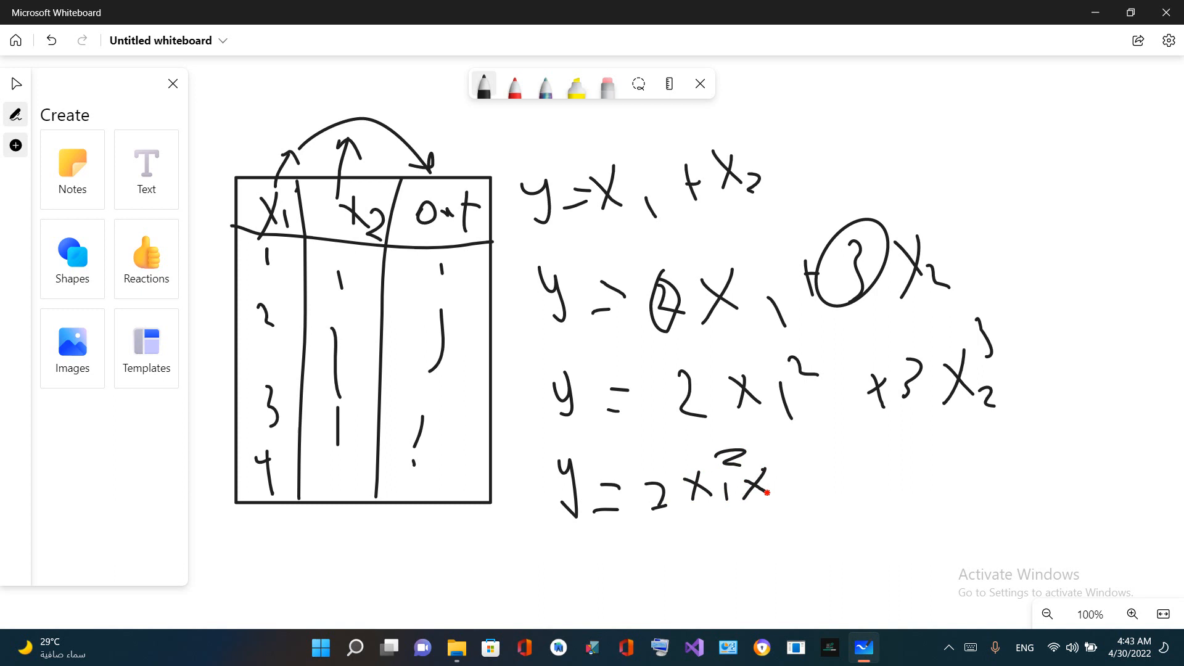
mouse_move(799, 450)
left_mouse_down()
mouse_move(794, 488)
mouse_move(875, 493)
left_mouse_up()
mouse_move(825, 435)
left_mouse_down()
mouse_move(858, 451)
mouse_move(832, 460)
left_mouse_up()
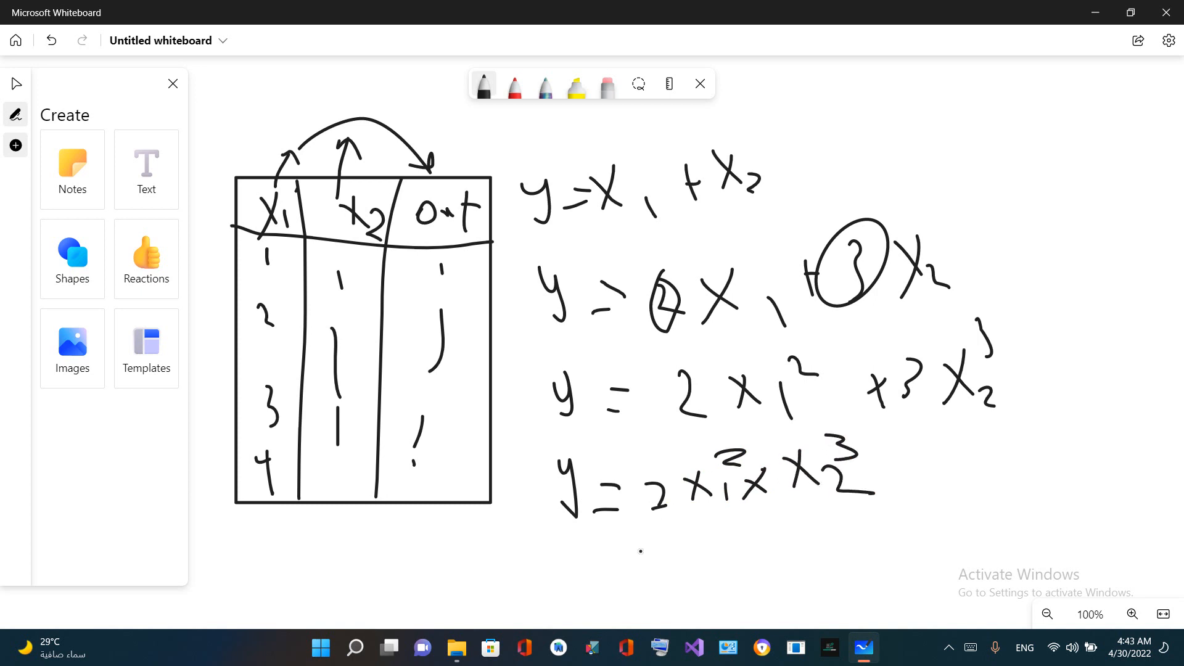
left_click_drag(641, 551, 733, 572)
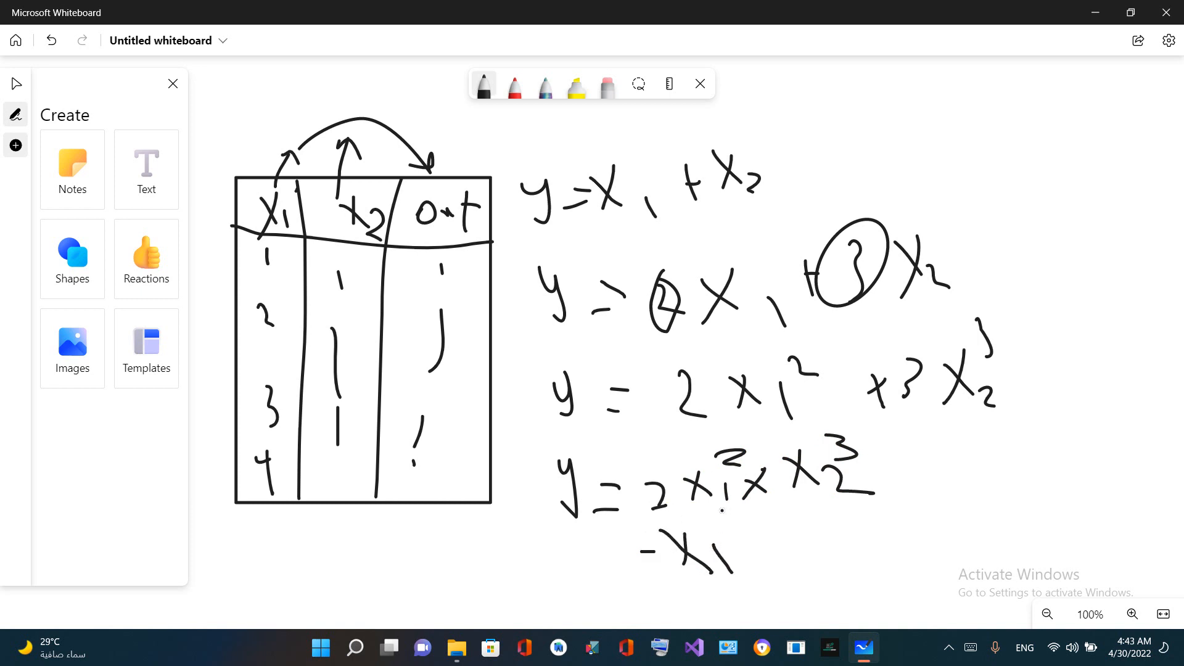
mouse_move(723, 517)
left_mouse_down()
mouse_move(753, 518)
mouse_move(742, 537)
left_mouse_up()
Circle the fourth equation with a curved arrow beside it, box its 2x1² × x2³ term, and ring the exponent 2
mouse_move(872, 450)
left_mouse_down()
mouse_move(690, 402)
mouse_move(597, 547)
mouse_move(891, 483)
mouse_move(867, 441)
mouse_move(906, 432)
mouse_move(919, 412)
mouse_move(890, 480)
left_mouse_up()
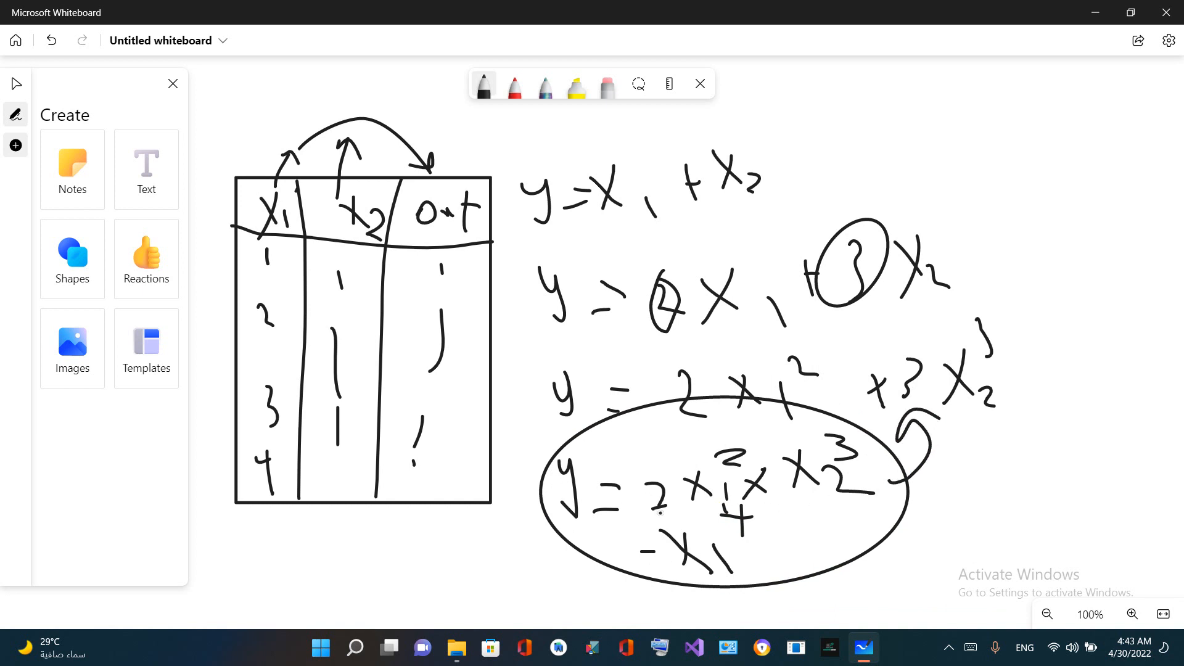
mouse_move(660, 513)
left_mouse_down()
mouse_move(783, 504)
mouse_move(876, 460)
mouse_move(727, 436)
mouse_move(643, 503)
mouse_move(659, 516)
left_mouse_up()
mouse_move(714, 443)
left_mouse_down()
mouse_move(773, 458)
mouse_move(713, 442)
left_mouse_up()
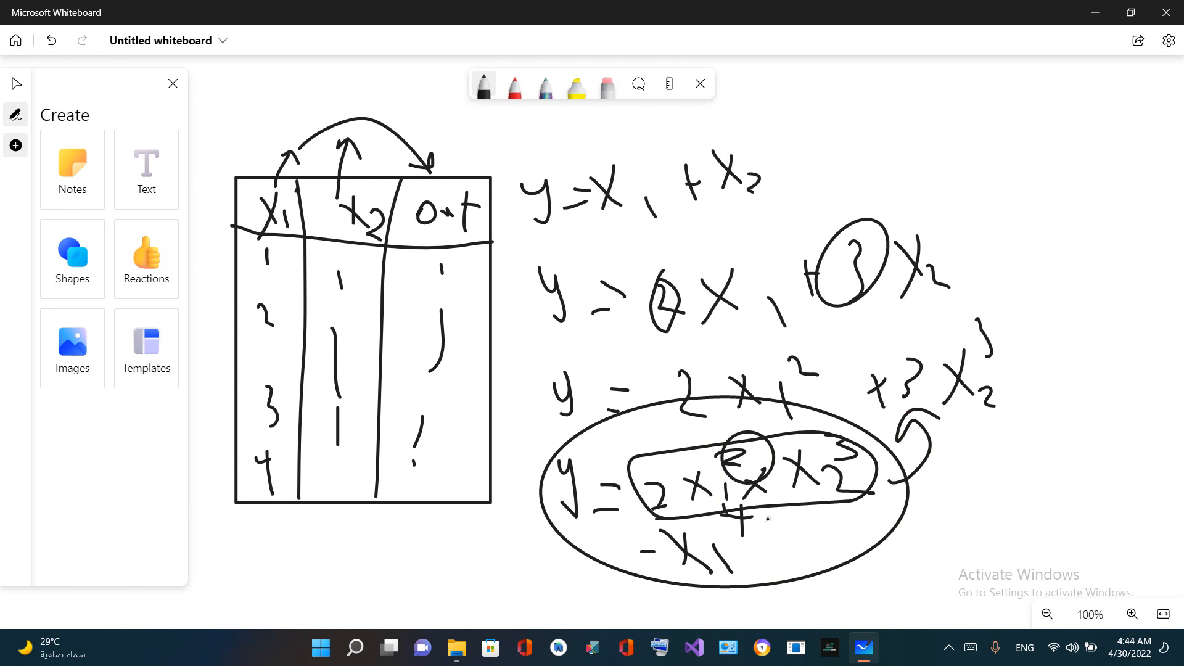
Add decimals to the fourth equation's exponents, making them 2.1, 3.5 and 4.5, and mark them with loops and an arrow toward the equation
mouse_move(775, 505)
left_mouse_down()
mouse_move(760, 518)
mouse_move(786, 524)
mouse_move(763, 529)
left_mouse_up()
left_click_drag(758, 445, 765, 462)
mouse_move(892, 435)
left_mouse_down()
mouse_move(895, 447)
mouse_move(914, 431)
mouse_move(897, 470)
left_mouse_up()
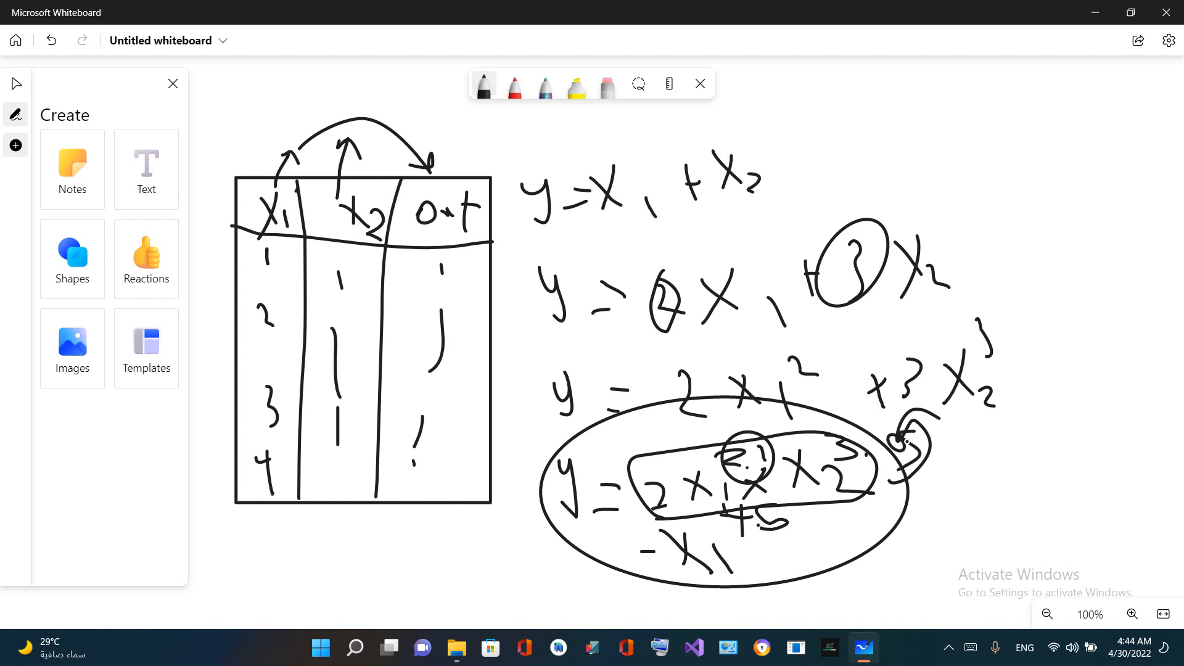
mouse_move(938, 417)
left_mouse_down()
mouse_move(821, 422)
mouse_move(839, 469)
mouse_move(928, 463)
mouse_move(925, 419)
left_mouse_up()
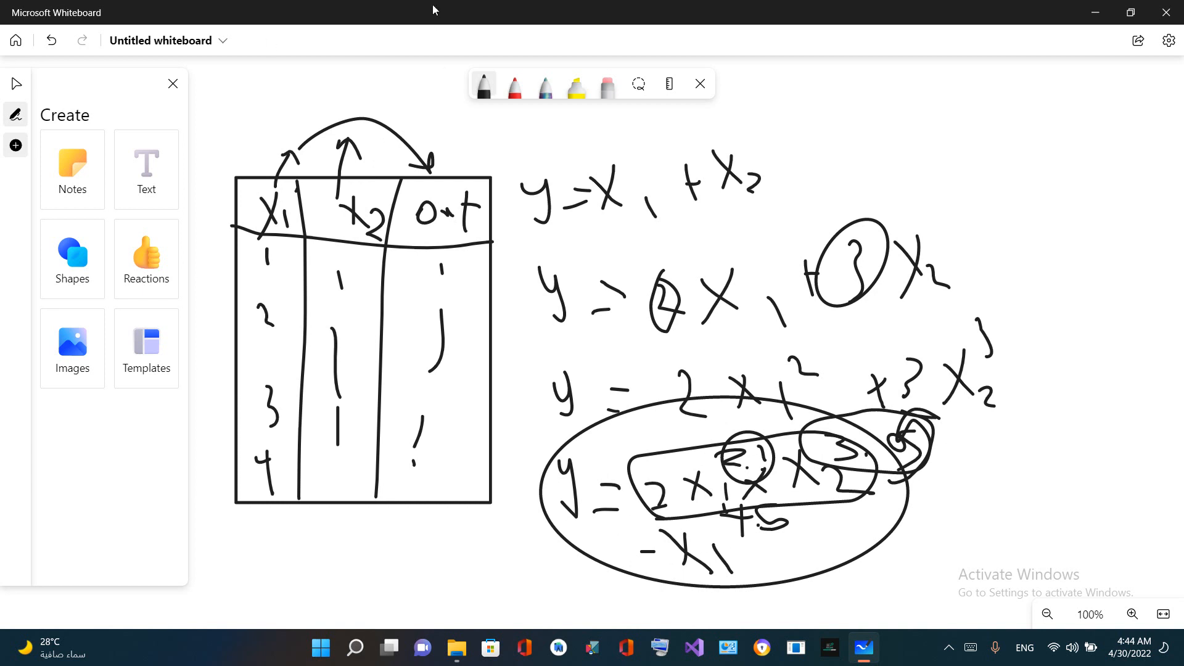
mouse_move(1059, 447)
left_mouse_down()
mouse_move(929, 503)
mouse_move(925, 487)
mouse_move(906, 514)
mouse_move(948, 520)
left_mouse_up()
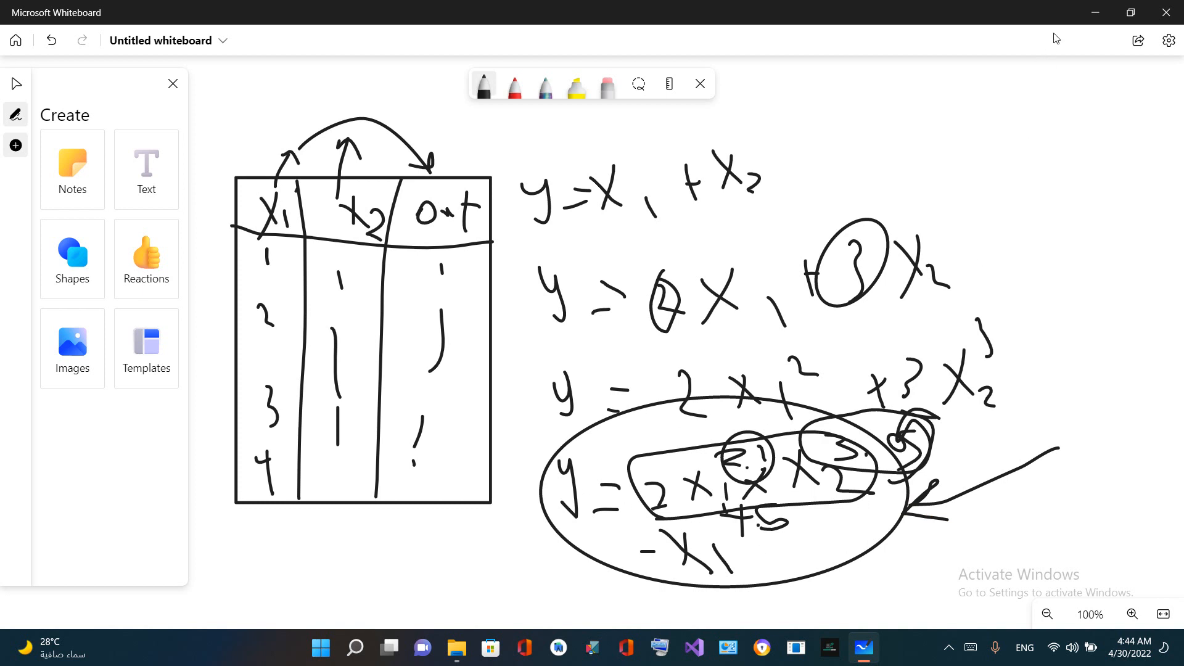
left_click(1092, 11)
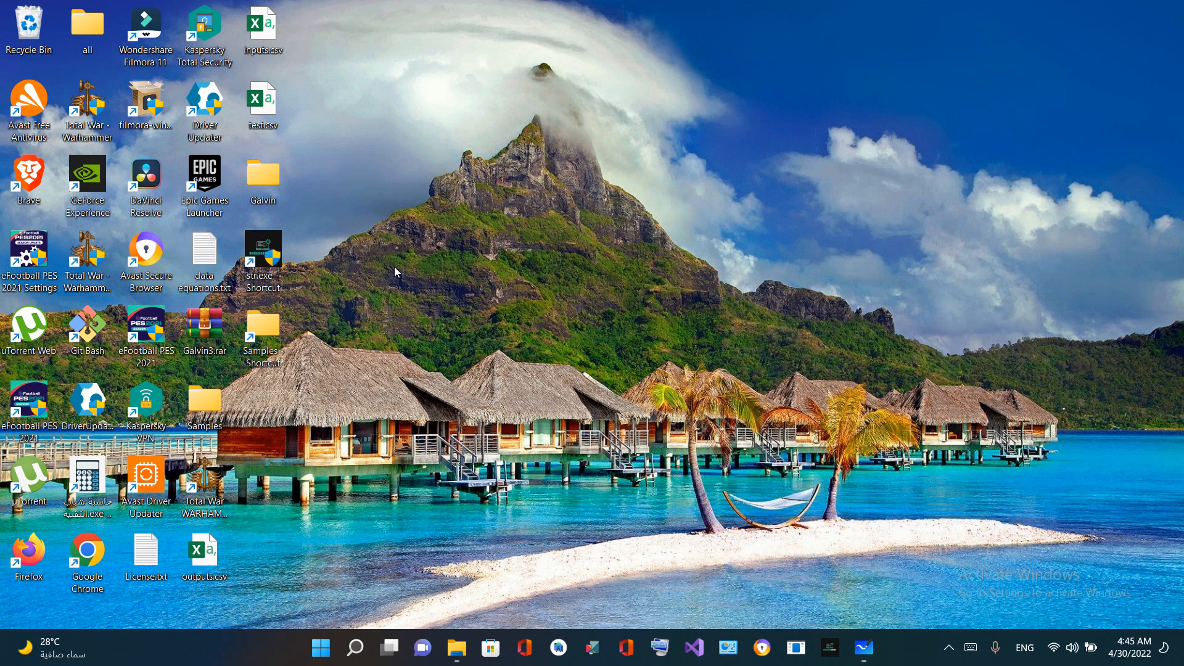
left_click(864, 647)
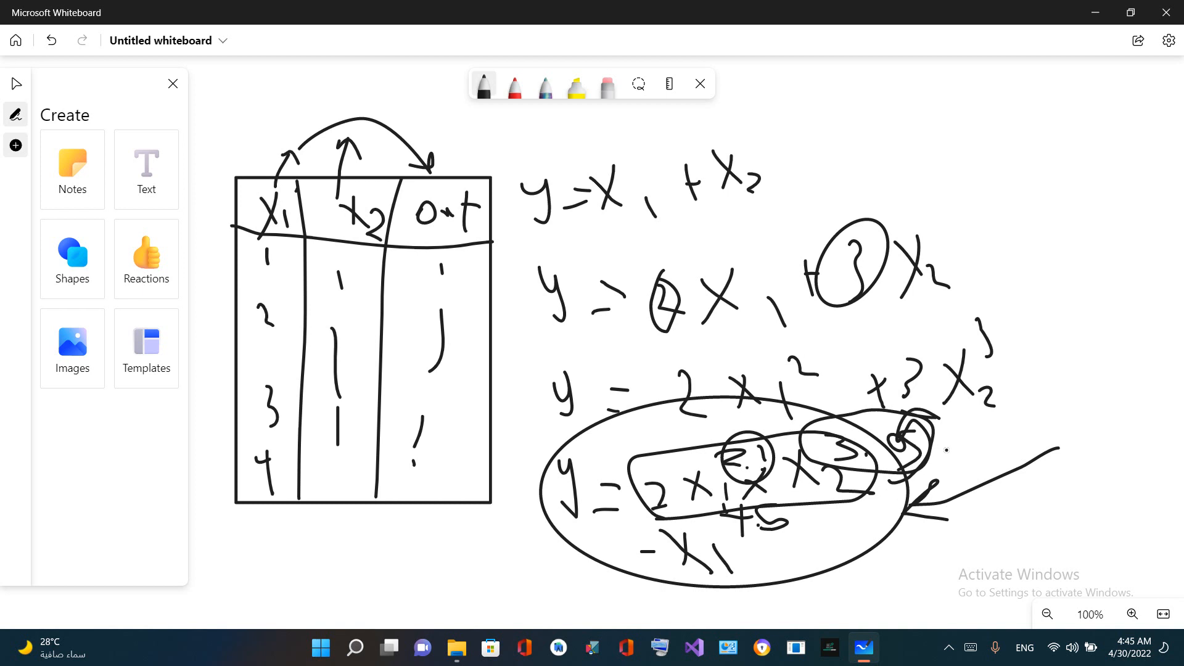
Draw large loops around the second and third equations with a curve beside them, and circle the third equation's exponent 3
mouse_move(923, 462)
left_mouse_down()
mouse_move(1012, 422)
mouse_move(991, 415)
mouse_move(1018, 400)
left_mouse_up()
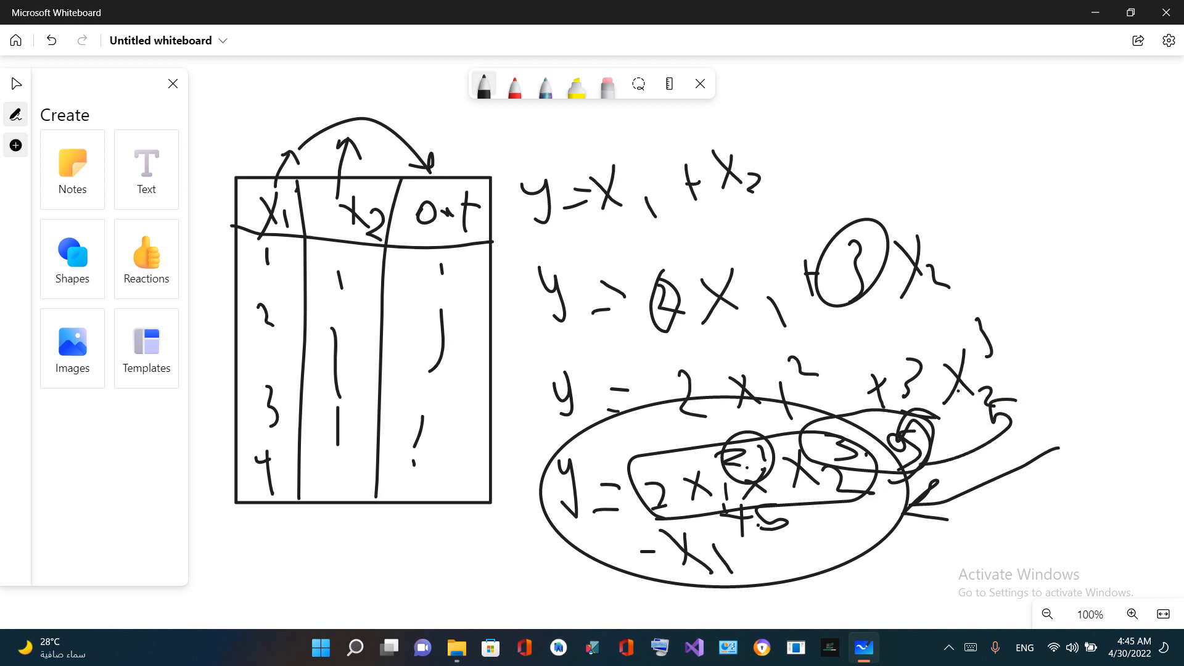
mouse_move(857, 191)
left_mouse_down()
mouse_move(806, 189)
mouse_move(552, 343)
mouse_move(943, 450)
mouse_move(970, 246)
mouse_move(776, 216)
left_mouse_up()
mouse_move(546, 332)
left_mouse_down()
mouse_move(861, 338)
mouse_move(811, 181)
mouse_move(575, 255)
mouse_move(540, 305)
mouse_move(618, 337)
left_mouse_up()
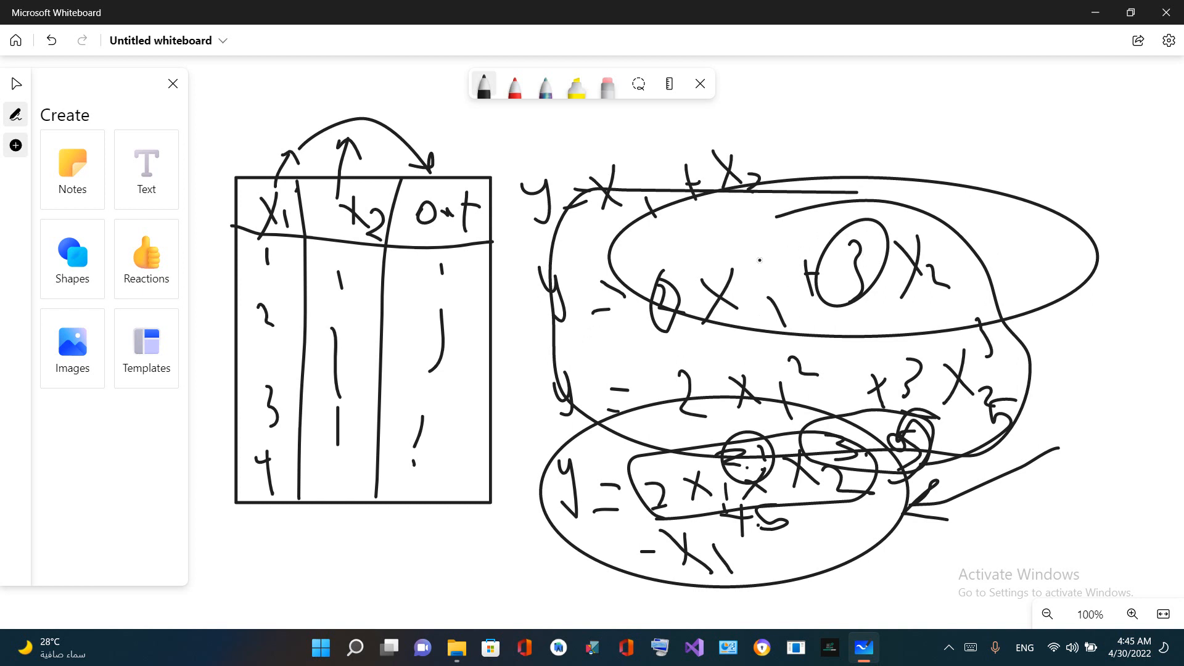
mouse_move(989, 313)
left_mouse_down()
mouse_move(958, 319)
mouse_move(999, 355)
mouse_move(988, 305)
mouse_move(960, 312)
mouse_move(955, 326)
left_mouse_up()
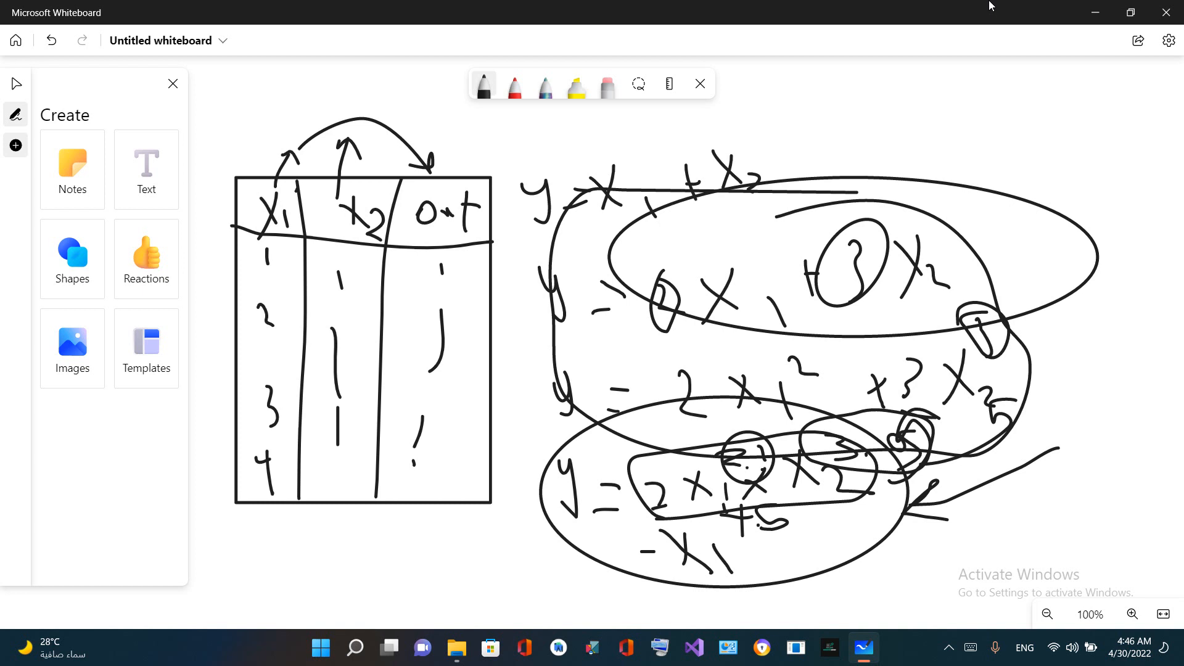
Switch to Galvin-regression and import Inputs 1.csv from the Samples folder as the inputs data
left_click(1079, 17)
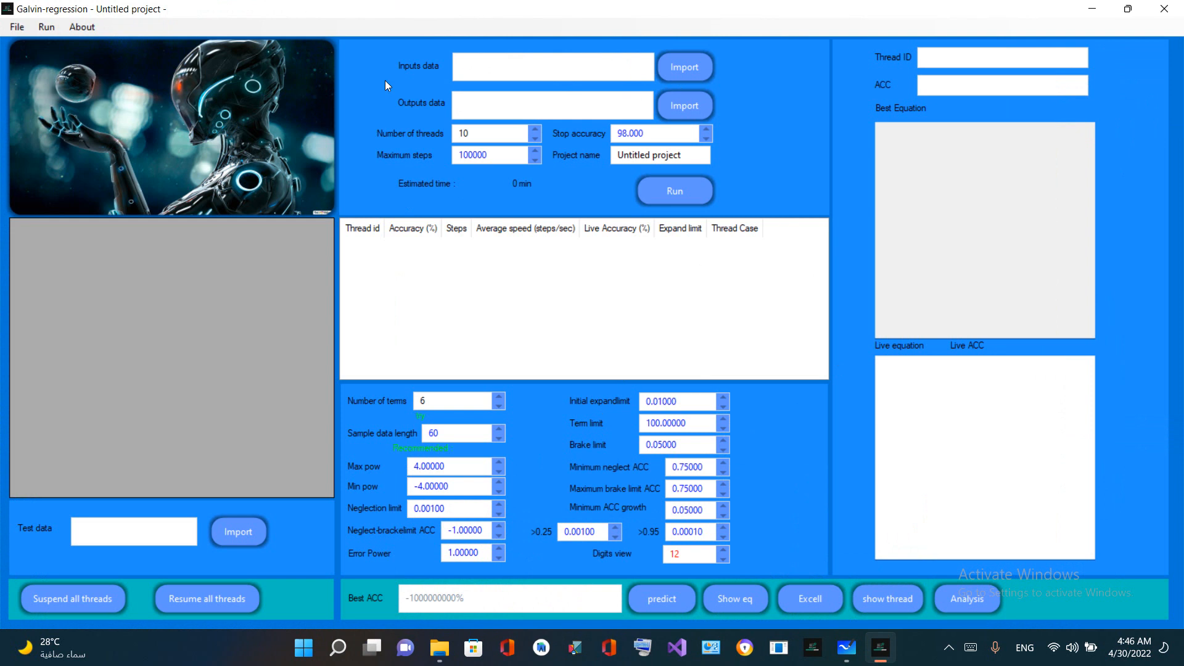
left_click(691, 66)
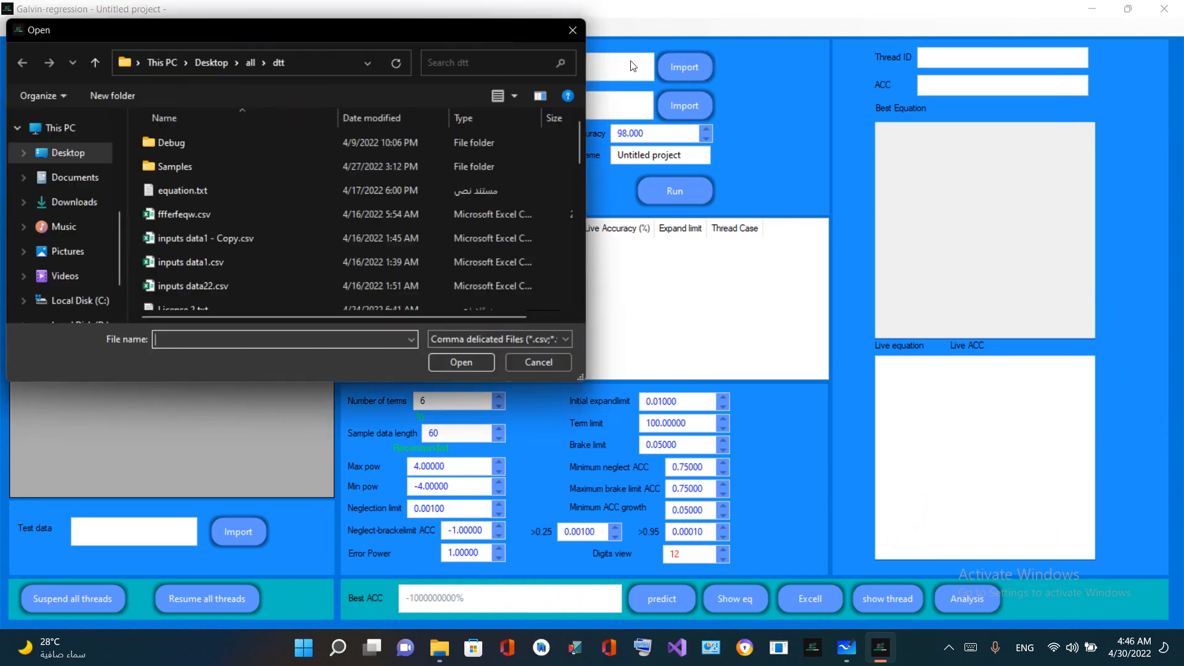
double_click(348, 161)
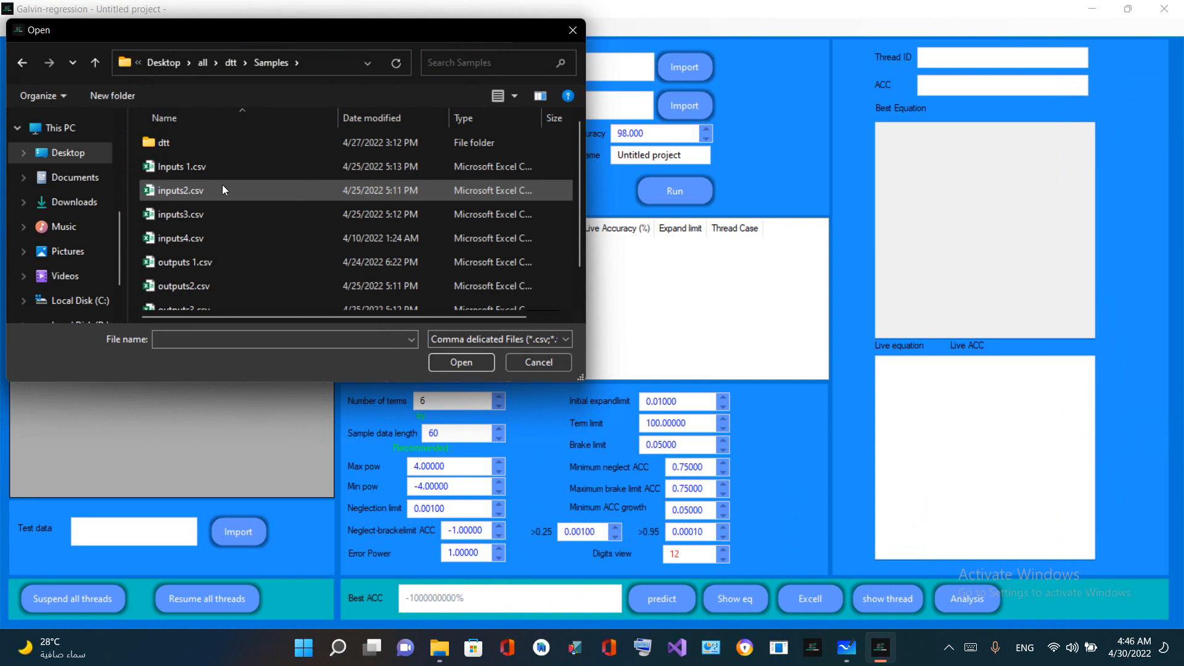
double_click(156, 168)
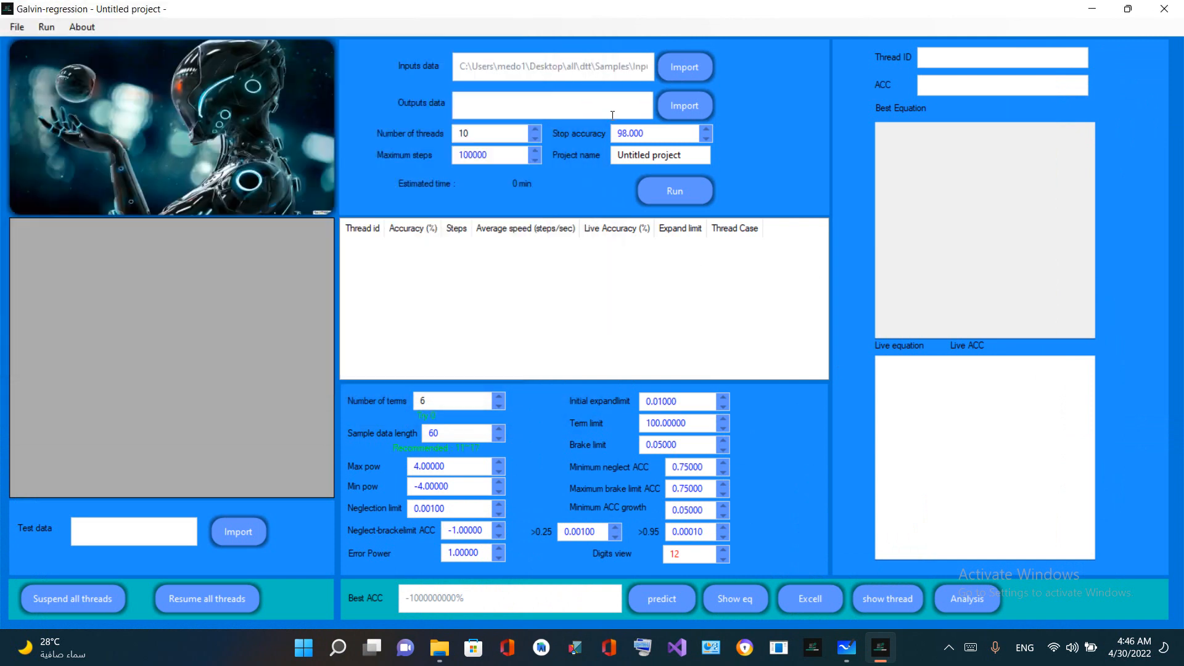
Import outputs 1.csv from the Samples folder as the outputs data and look through the loaded data table
left_click(666, 119)
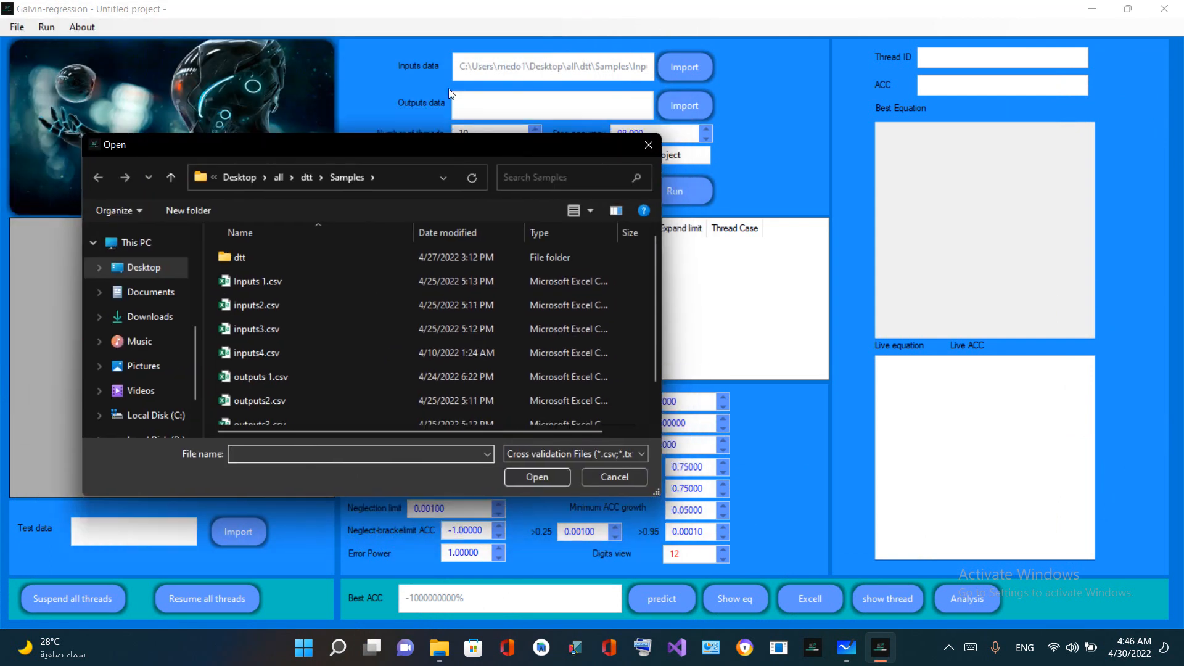
double_click(347, 373)
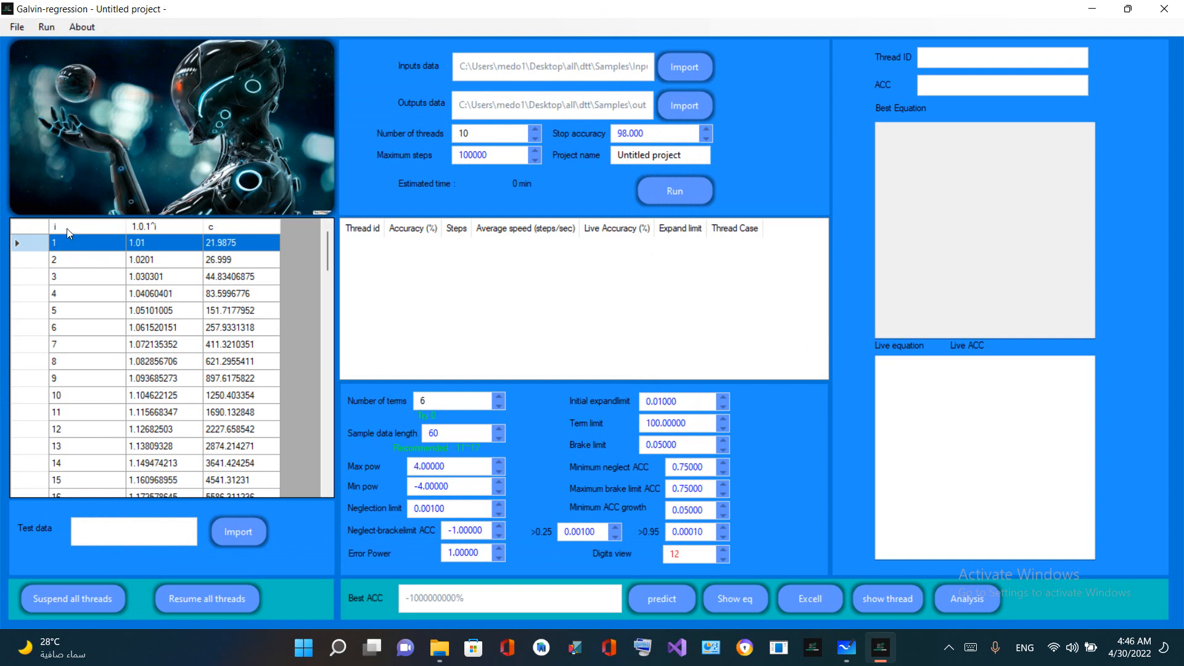
scroll(68, 244, "down", 16)
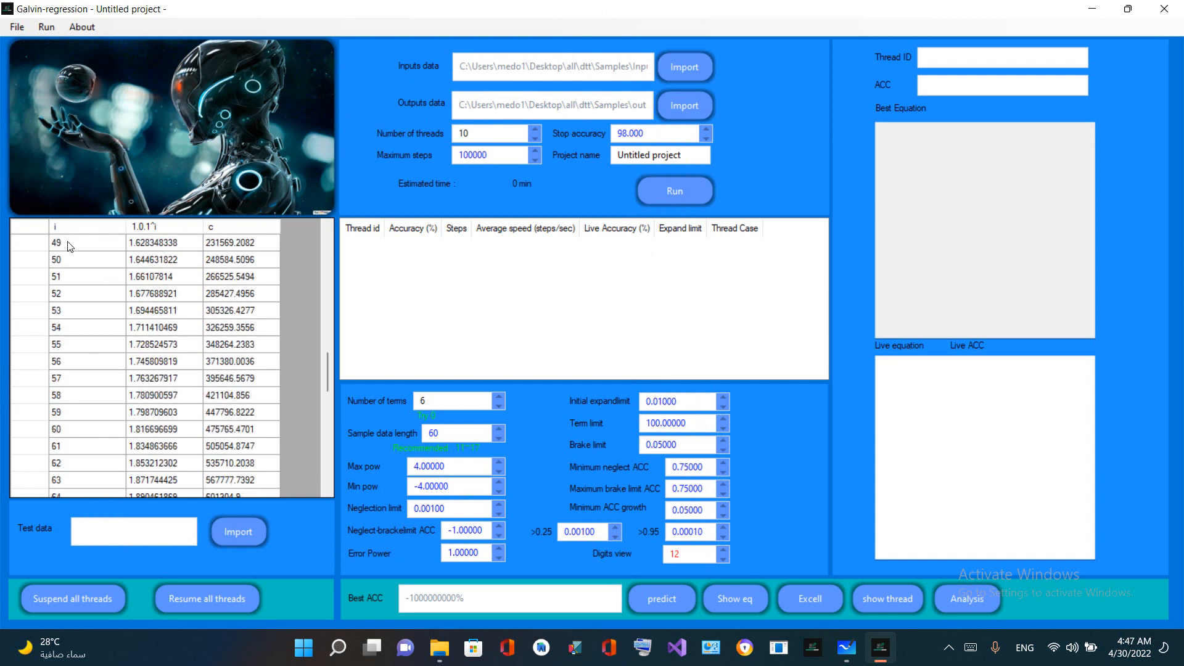
scroll(68, 246, "up", 16)
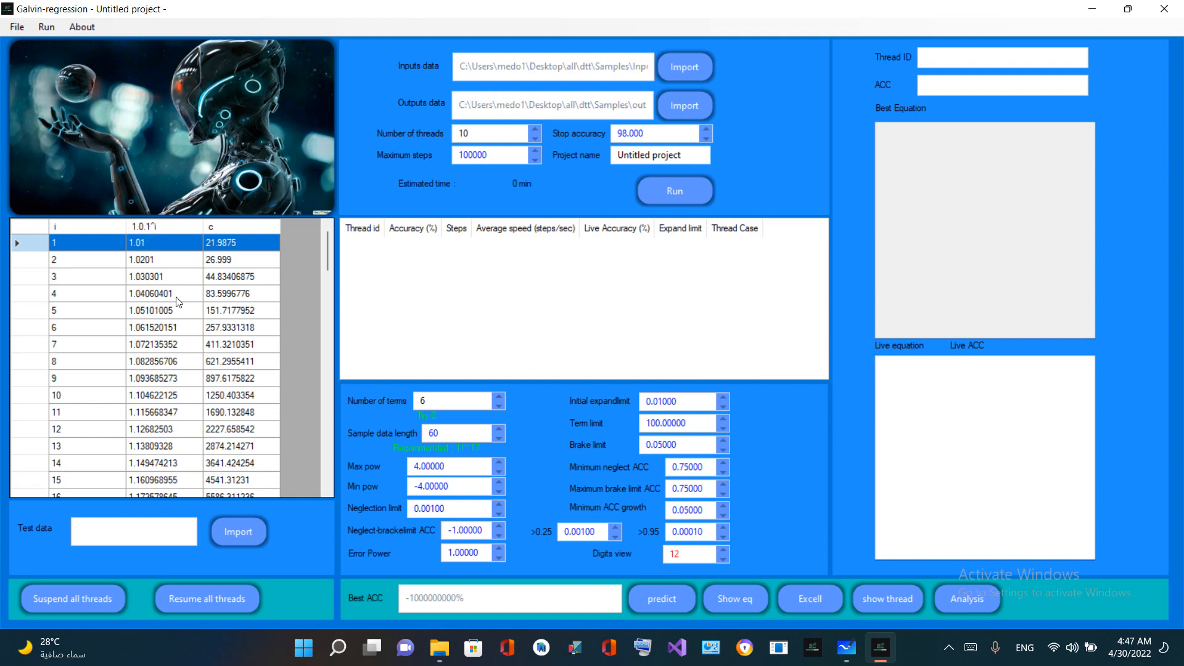
scroll(178, 300, "down", 7)
scroll(177, 303, "up", 7)
Run the regression with the number of terms set to 3 and highlight the best accuracy value
key("Tab")
type("3")
left_click(698, 194)
left_click(694, 194)
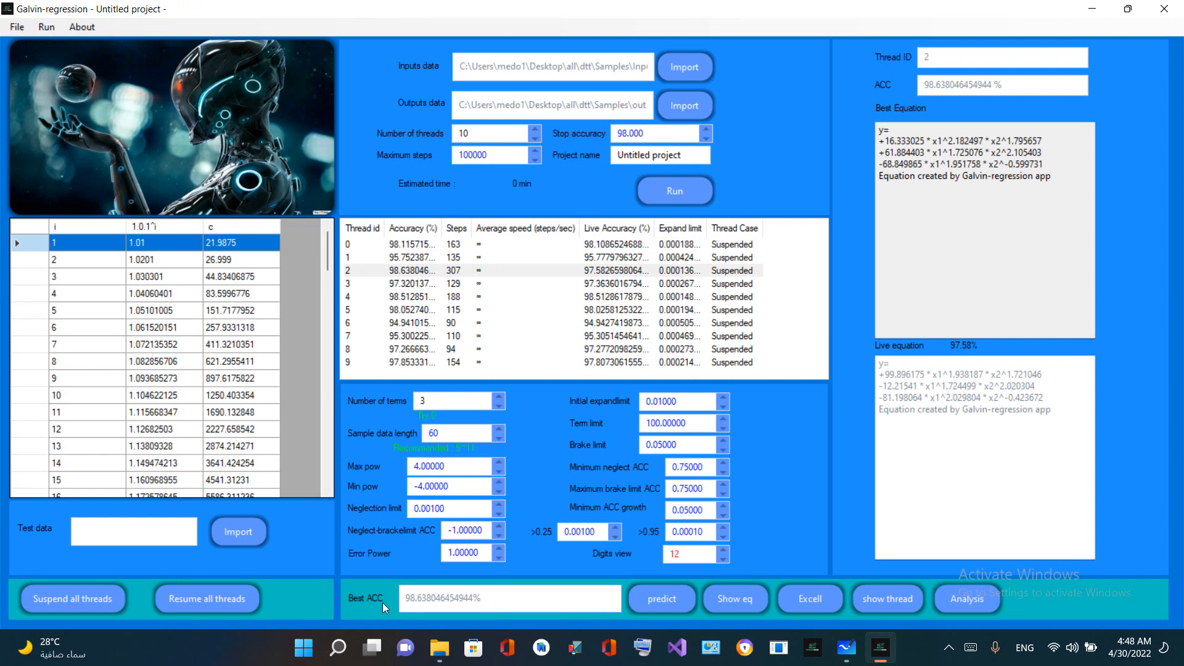
left_click_drag(404, 600, 534, 590)
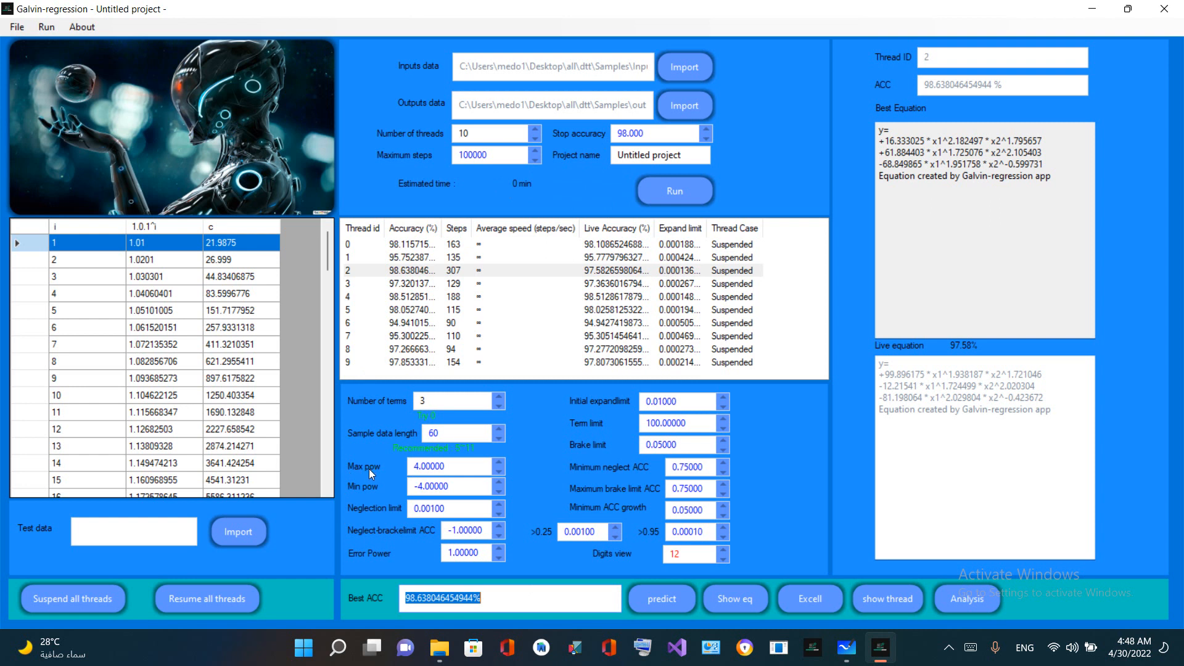
Set max pow to 8, min pow to -8 and stop accuracy to 99.9, and resume all threads
left_click(431, 464)
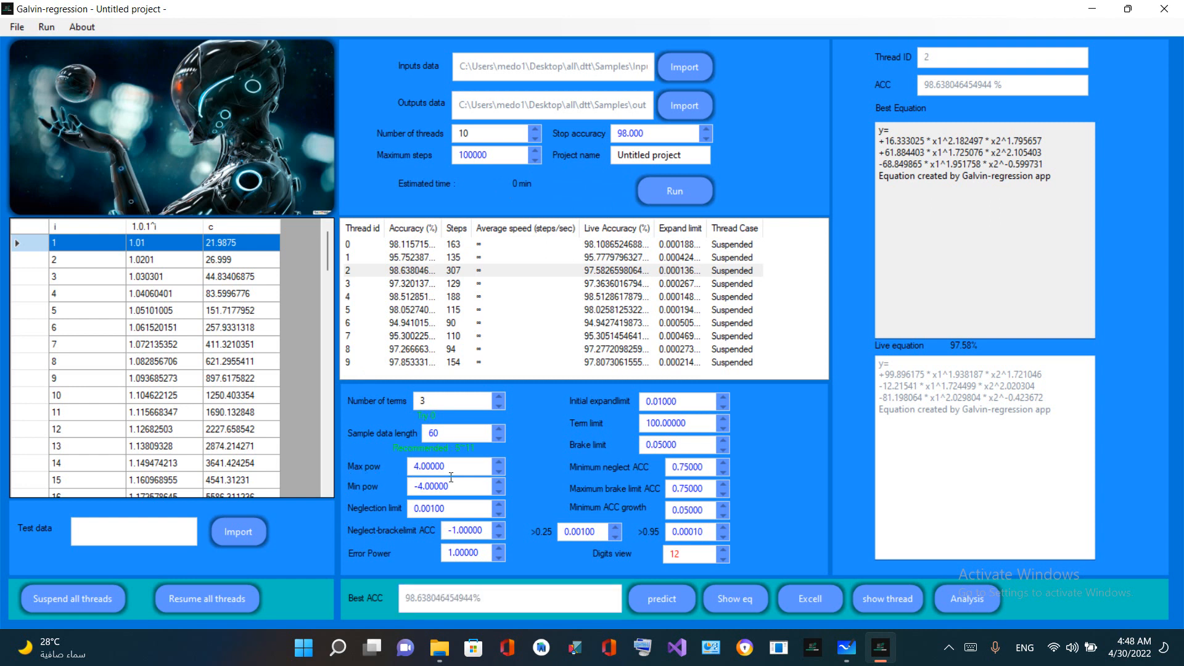
double_click(448, 467)
type("8")
double_click(451, 490)
type("8")
left_click_drag(647, 133, 559, 143)
type("99.9")
left_click(219, 606)
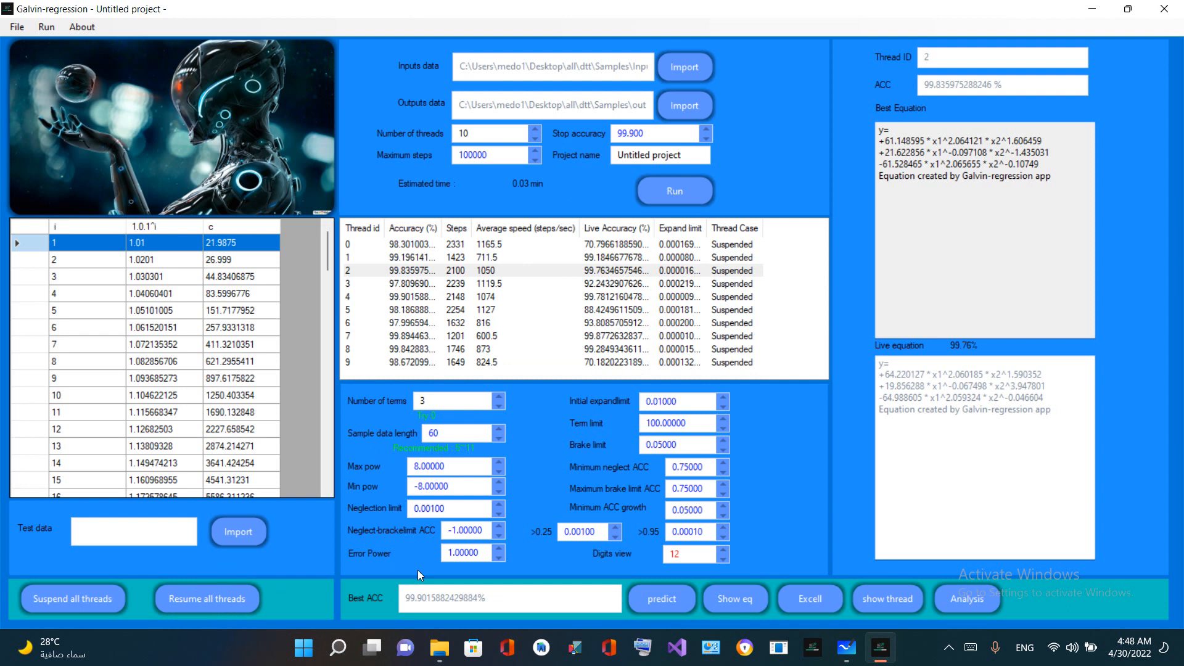
Check the best accuracy value and look through the rows of the loaded data table
left_click(408, 605)
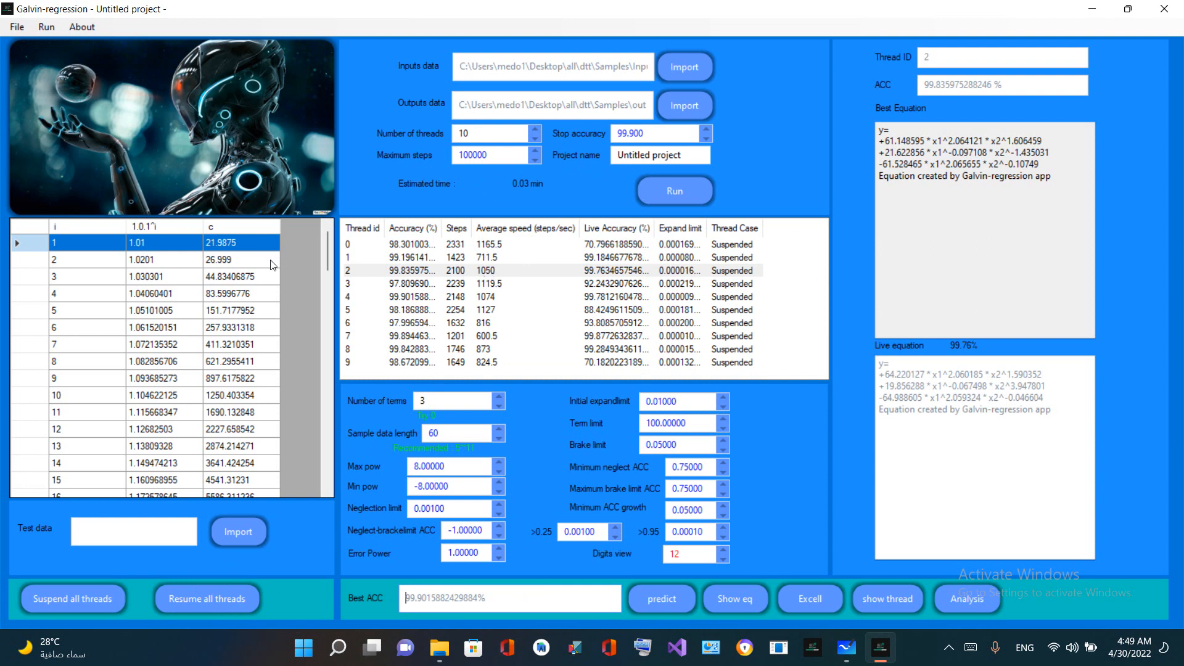
scroll(293, 266, "down", 7)
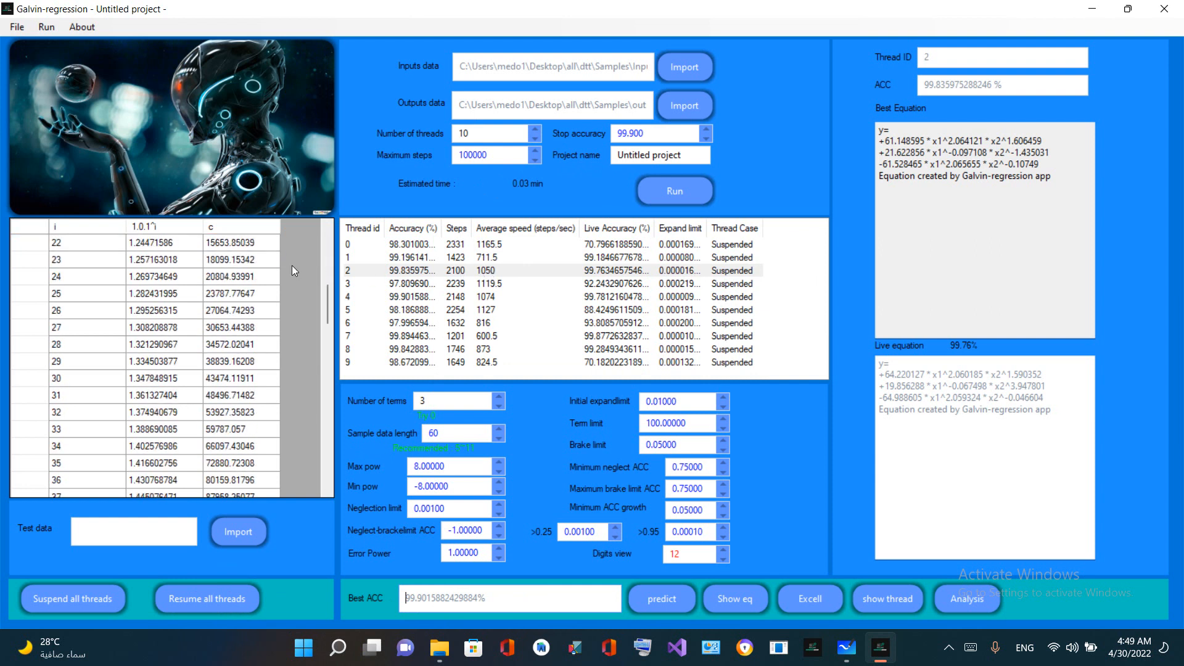
scroll(291, 265, "up", 7)
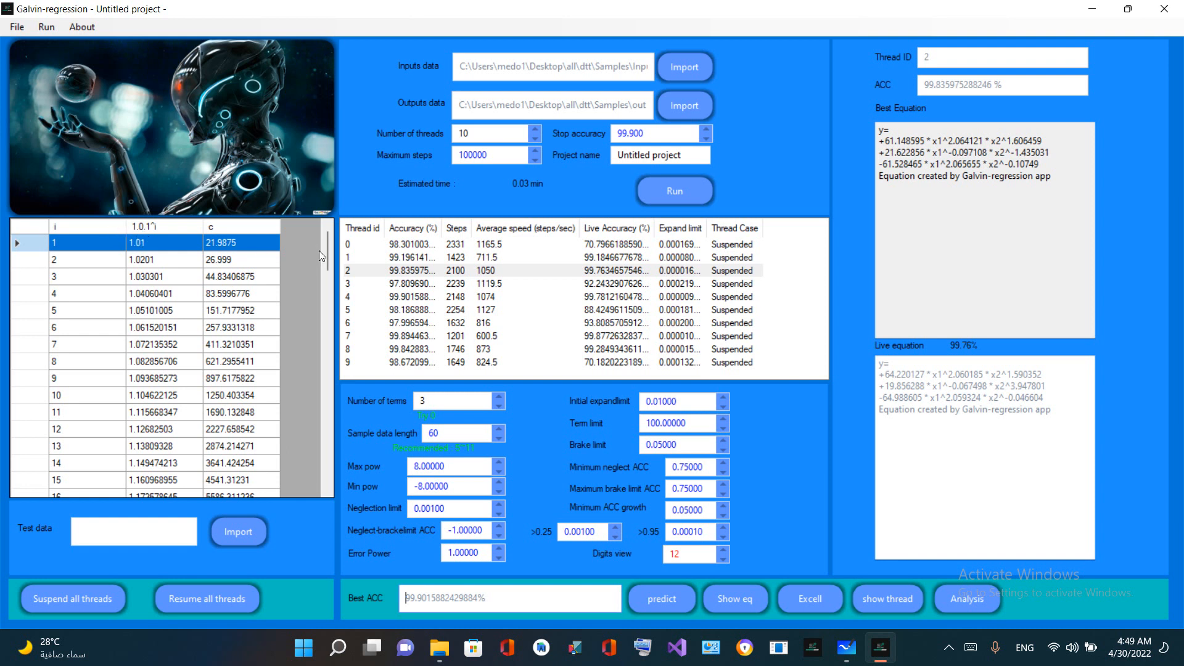
left_click_drag(324, 251, 173, 476)
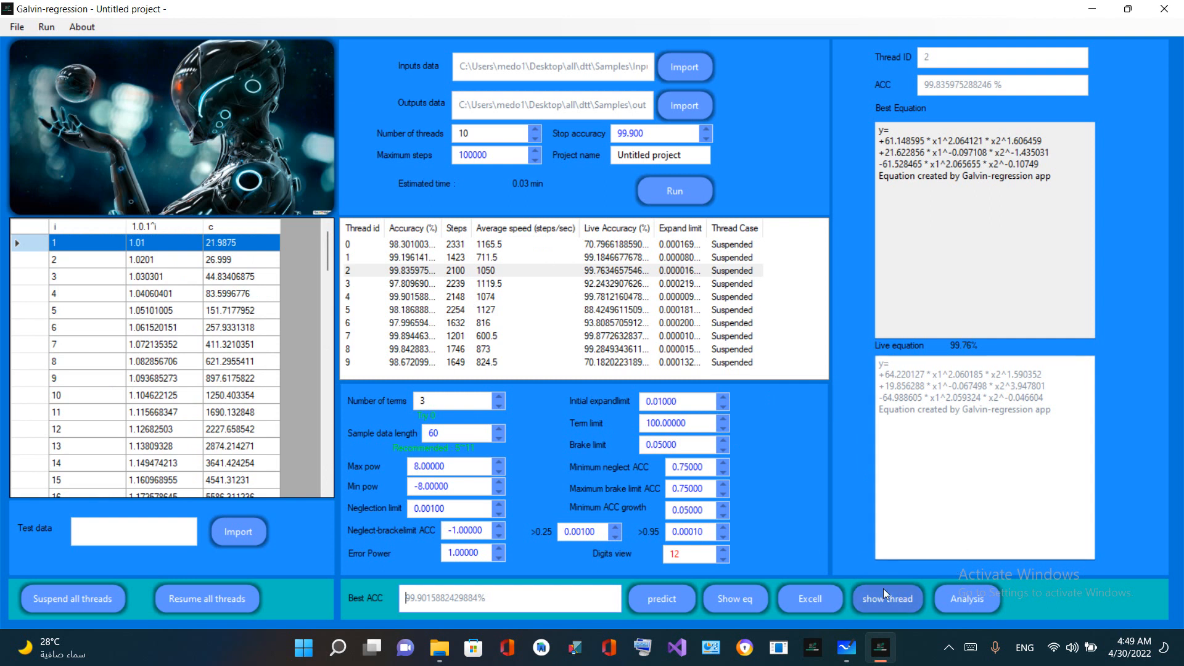
Open the analysis of the best equation and inspect its coefficients and its X1 and X2 exponents
left_click(953, 589)
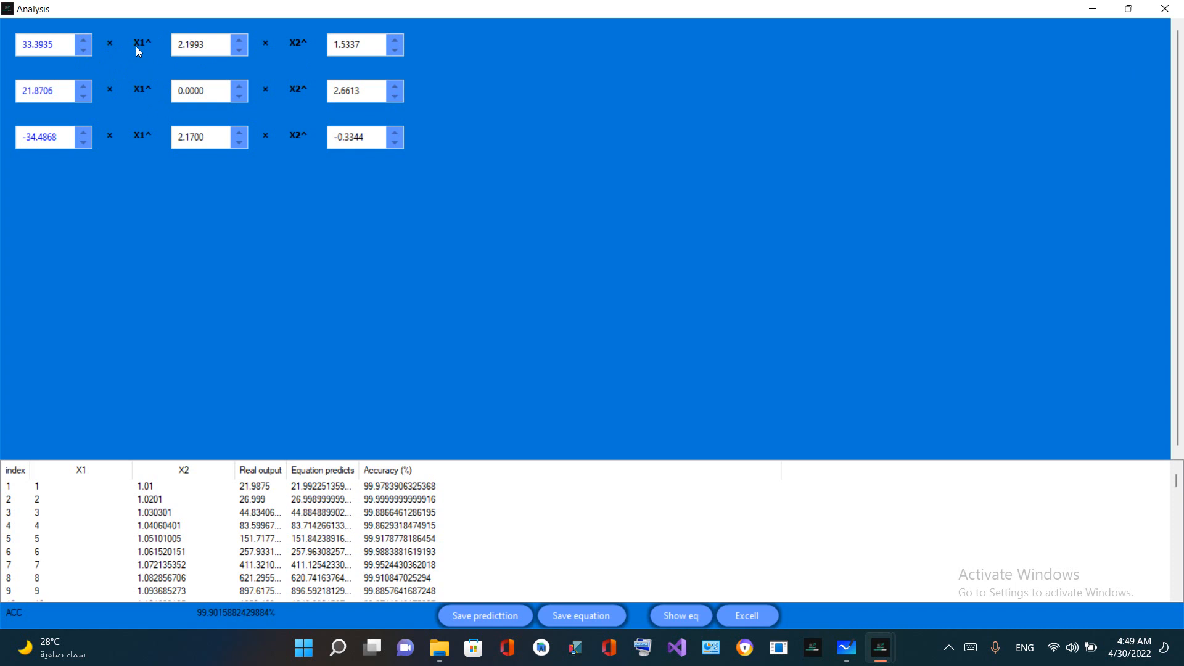
double_click(197, 49)
key("Tab")
key("shift+Tab")
left_click(364, 47)
double_click(348, 138)
double_click(41, 137)
Compare real outputs, equation predictions and accuracy from row 1 to row 100, and close the analysis
left_click(368, 488)
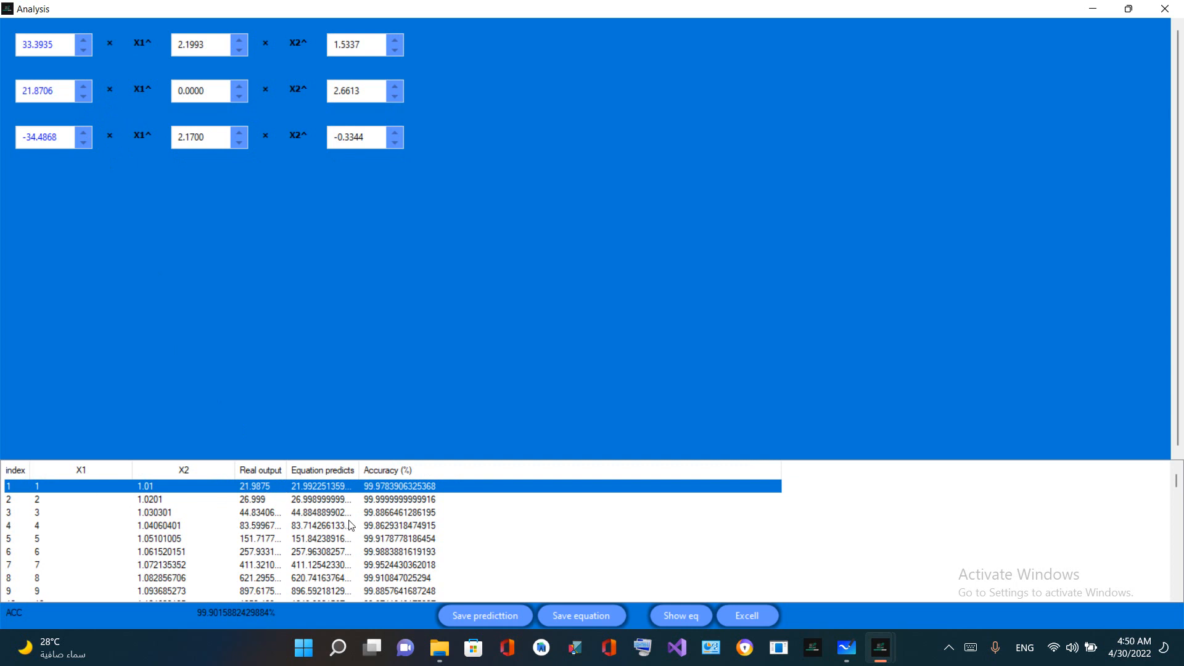
scroll(313, 511, "down", 1)
scroll(313, 511, "down", 20)
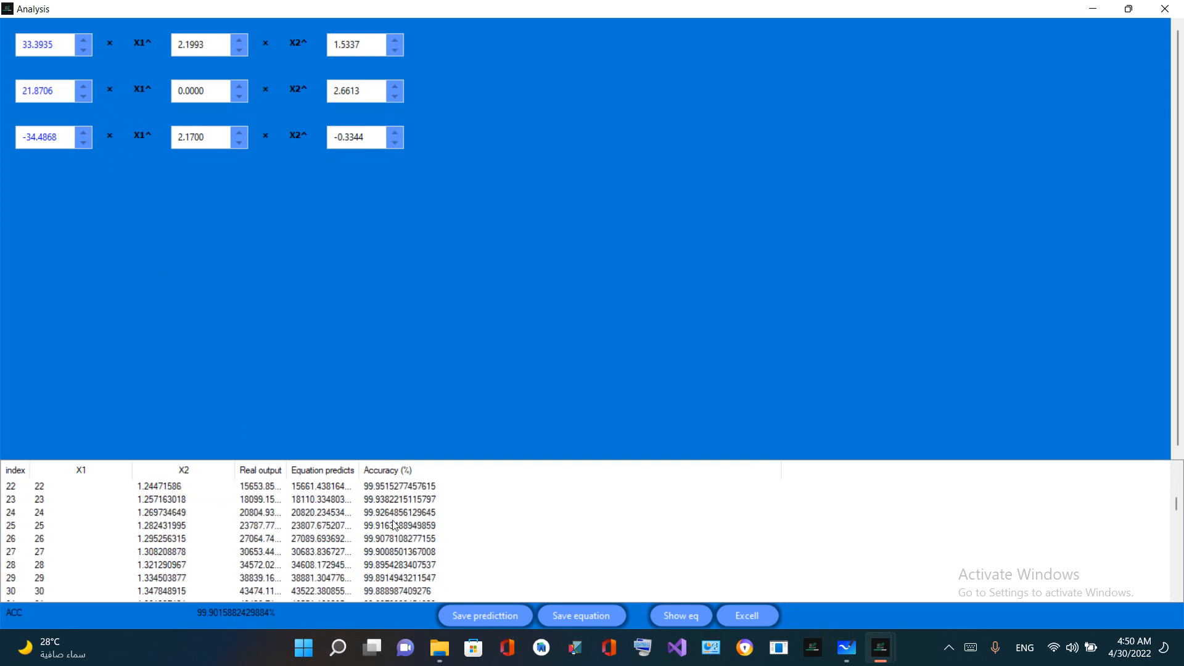
scroll(393, 532, "down", 4)
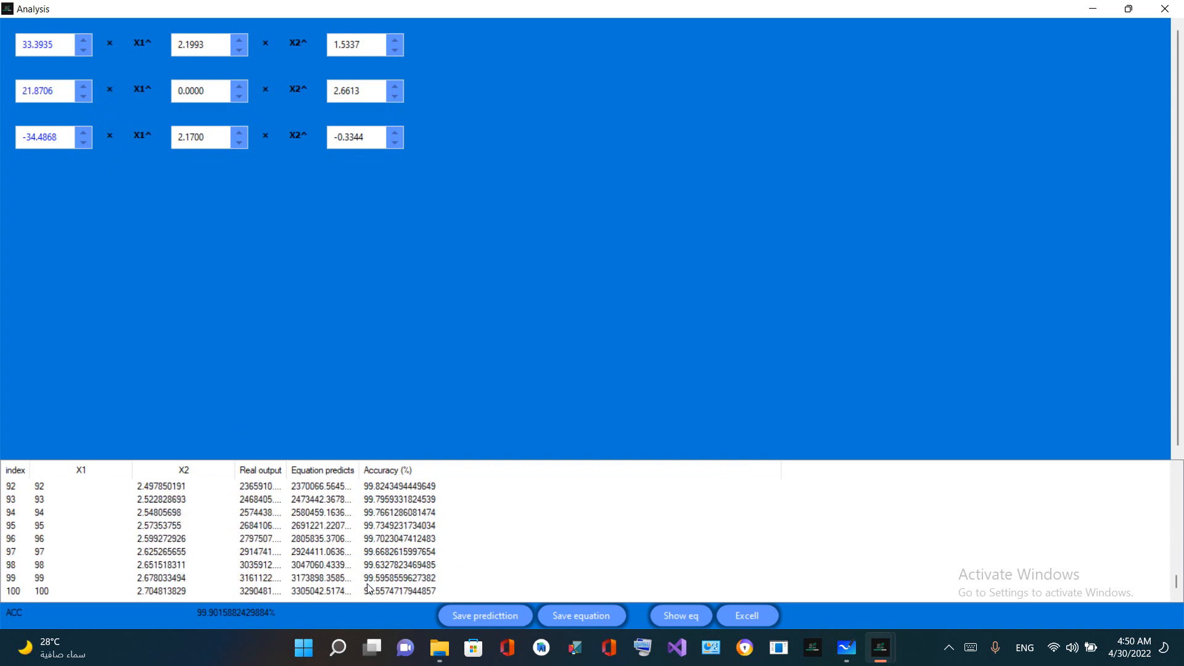
left_click(228, 591)
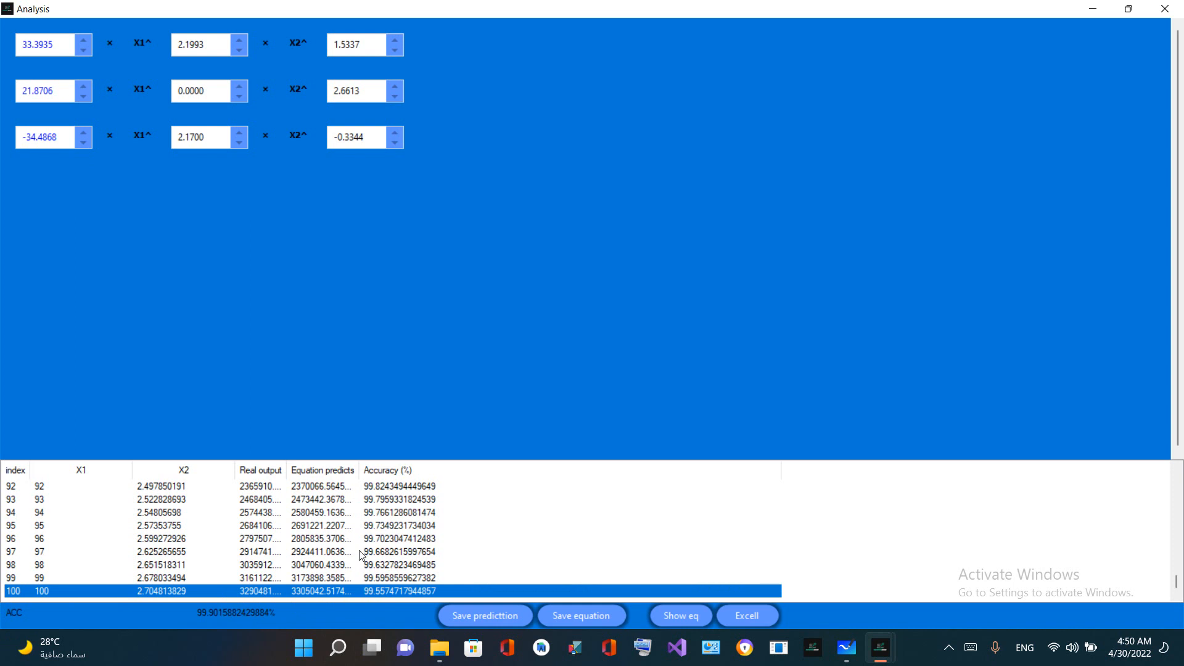
scroll(363, 555, "up", 13)
scroll(363, 555, "up", 18)
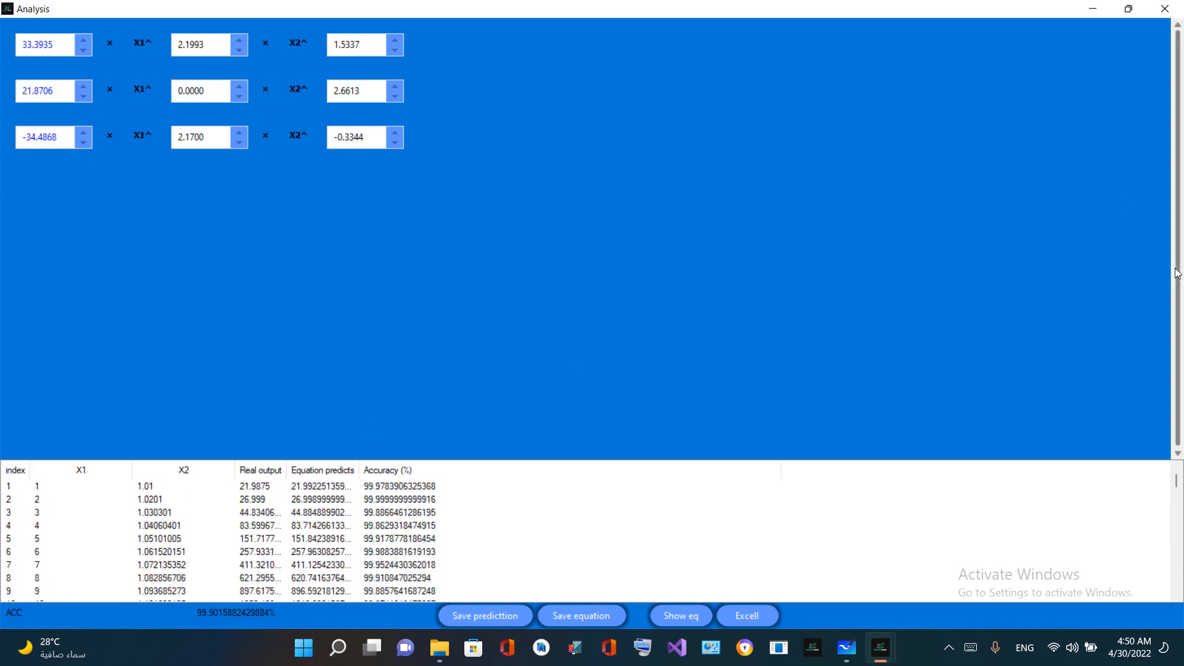
left_click(1165, 9)
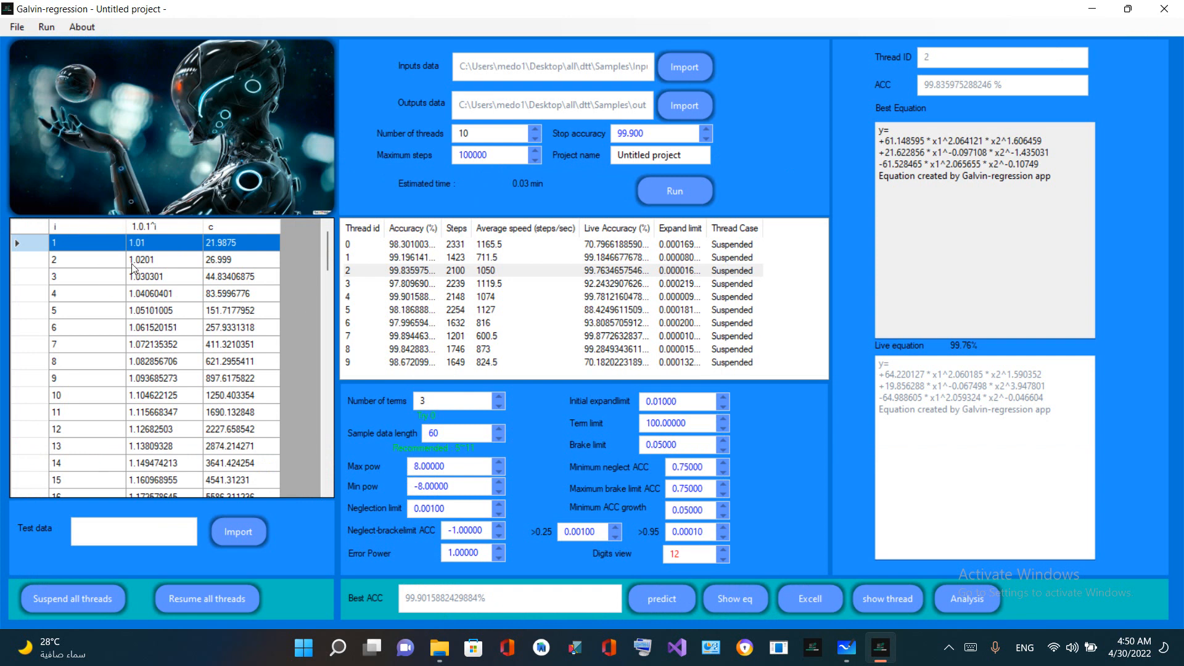
Close Galvin-regression, accepting that pending threads are terminated, and reopen it with an empty project
left_click(1165, 8)
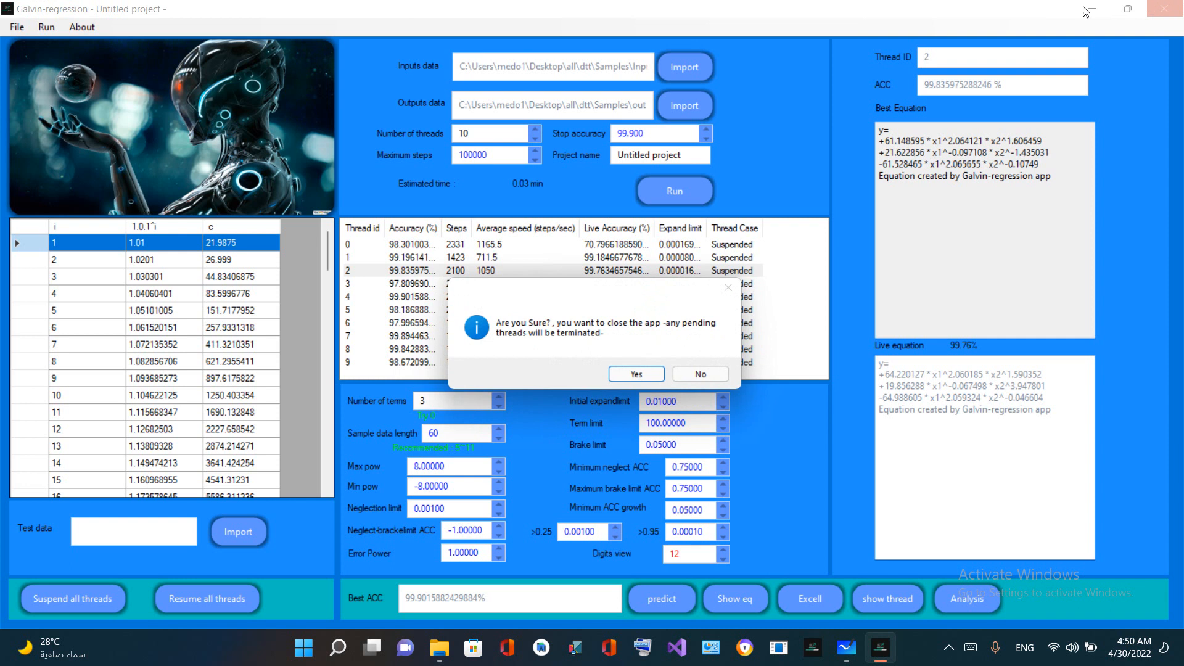
left_click(698, 373)
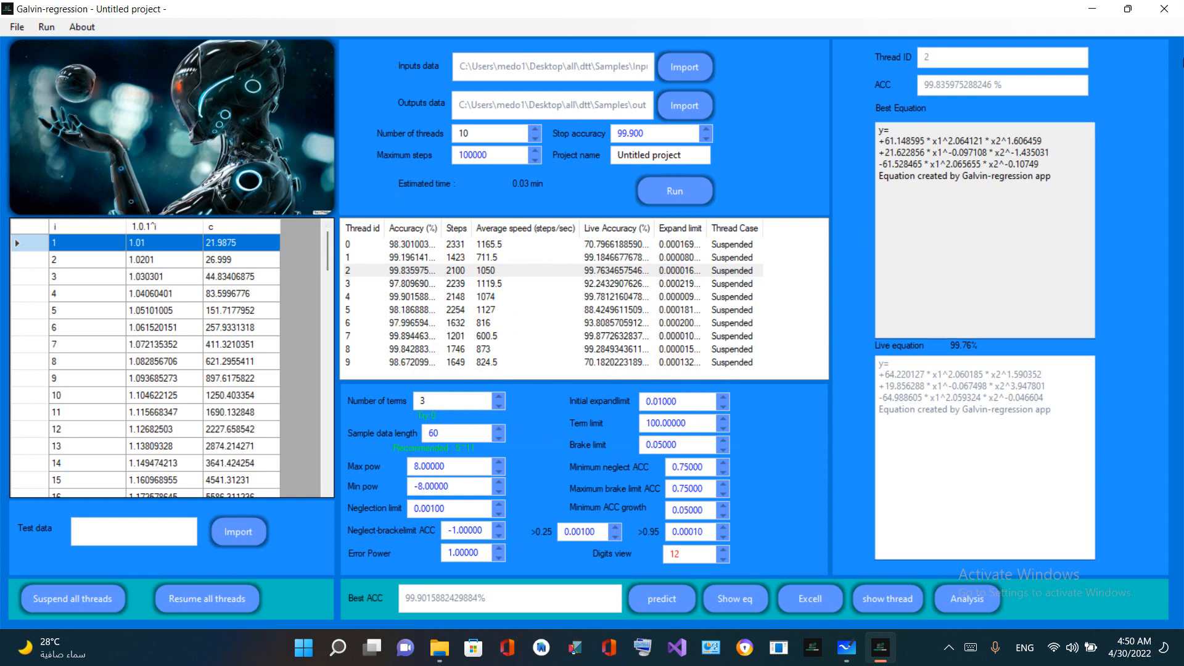
left_click(1178, 6)
left_click(635, 375)
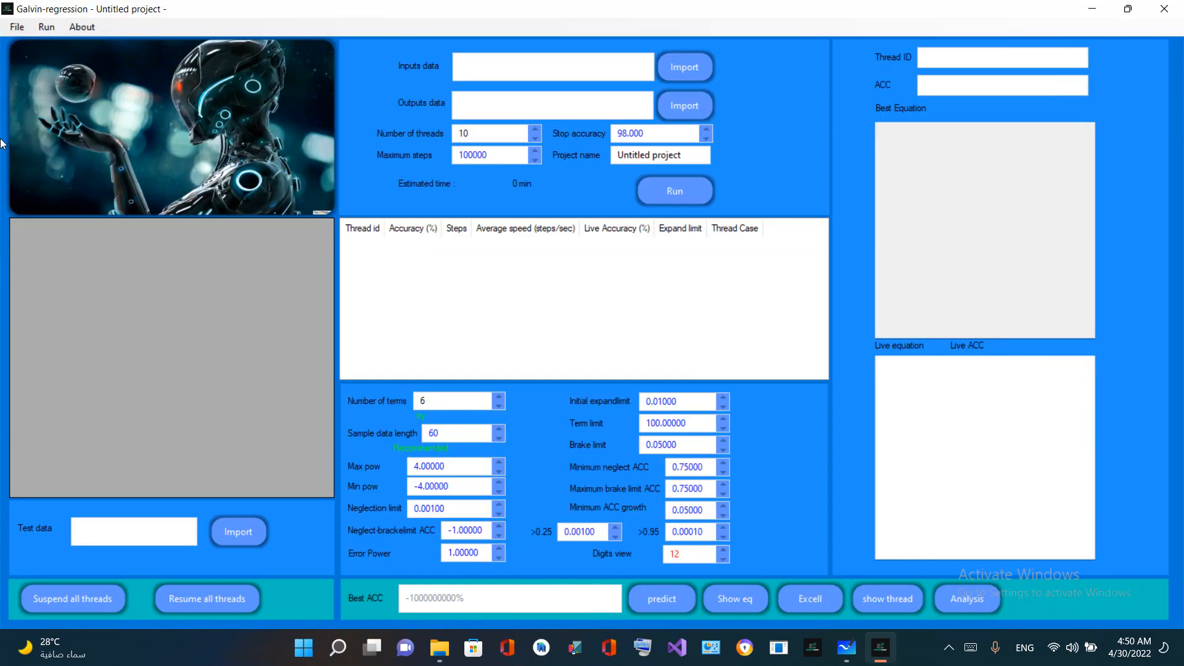
Restore the previous project, accepting that the current project is cleared
left_click(8, 28)
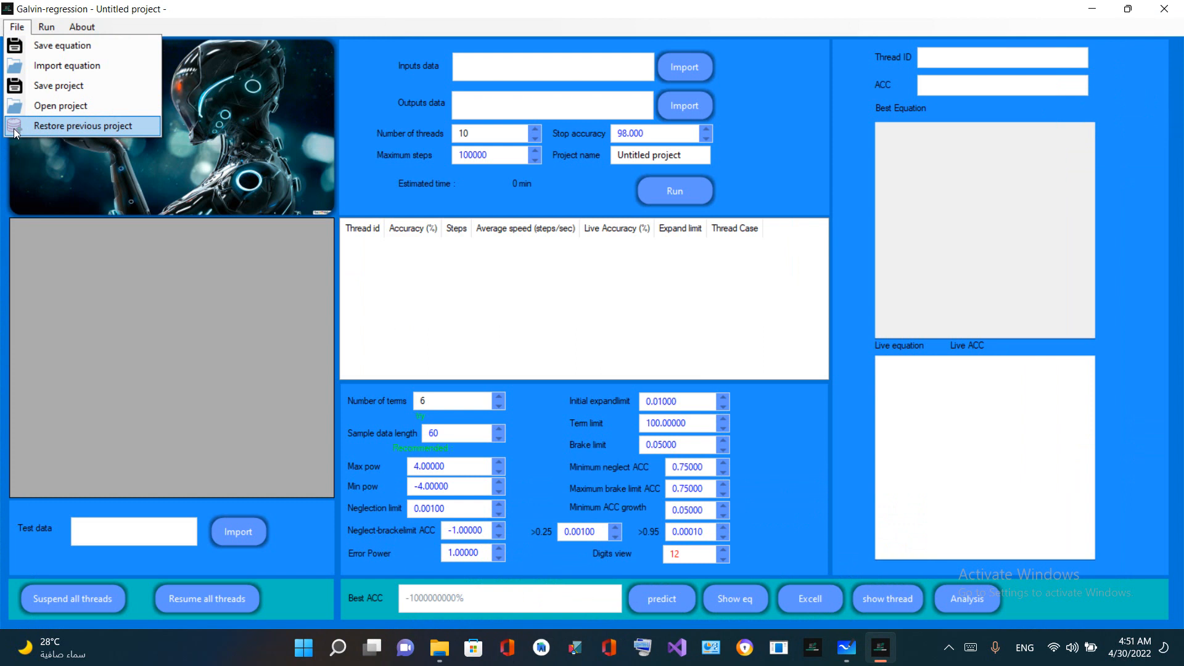
left_click(86, 127)
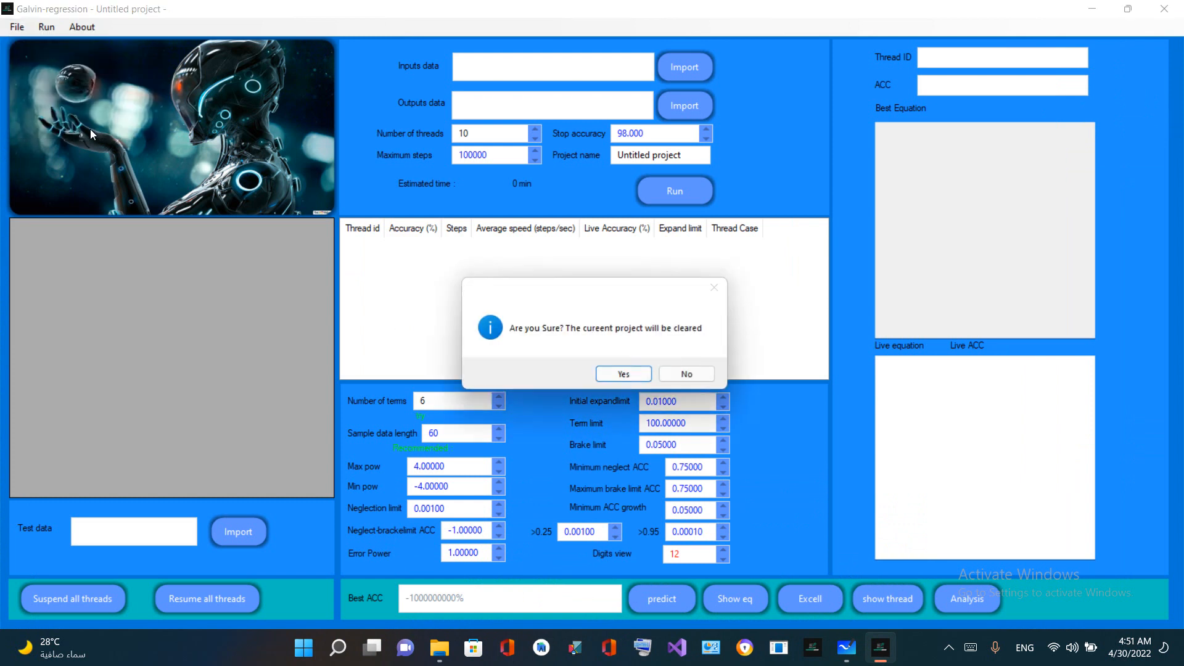
left_click(621, 376)
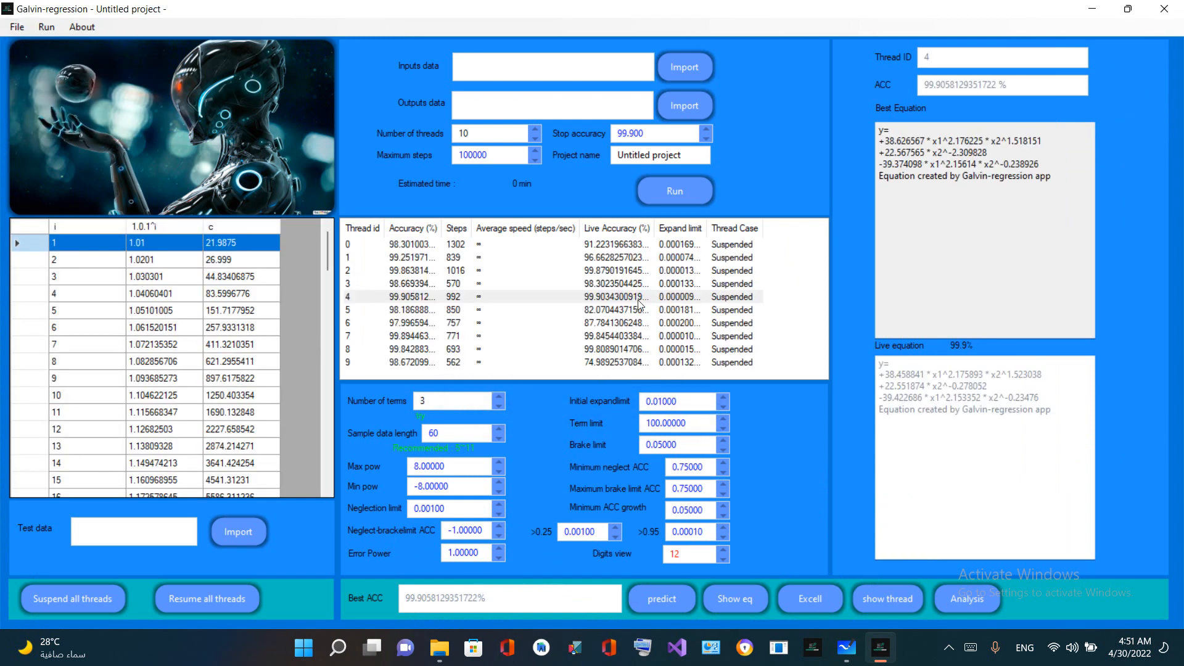
Check the restored power limits and best accuracy, and highlight the best equation
double_click(430, 467)
key("Tab")
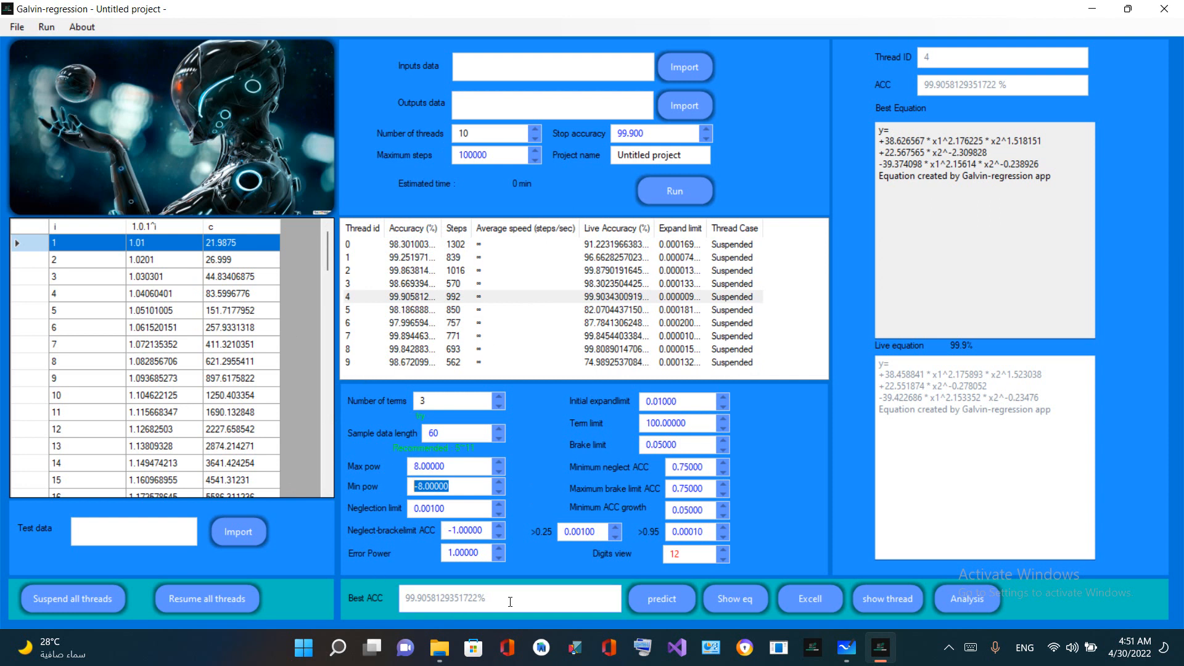
left_click_drag(510, 602, 377, 601)
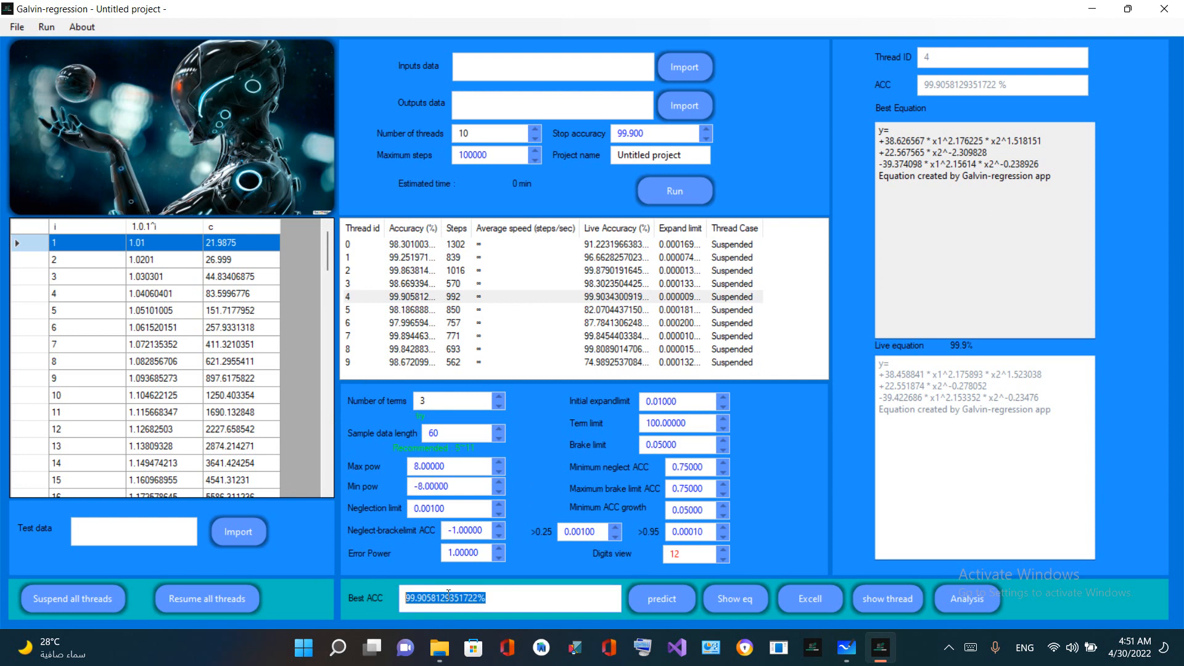
left_click(489, 601)
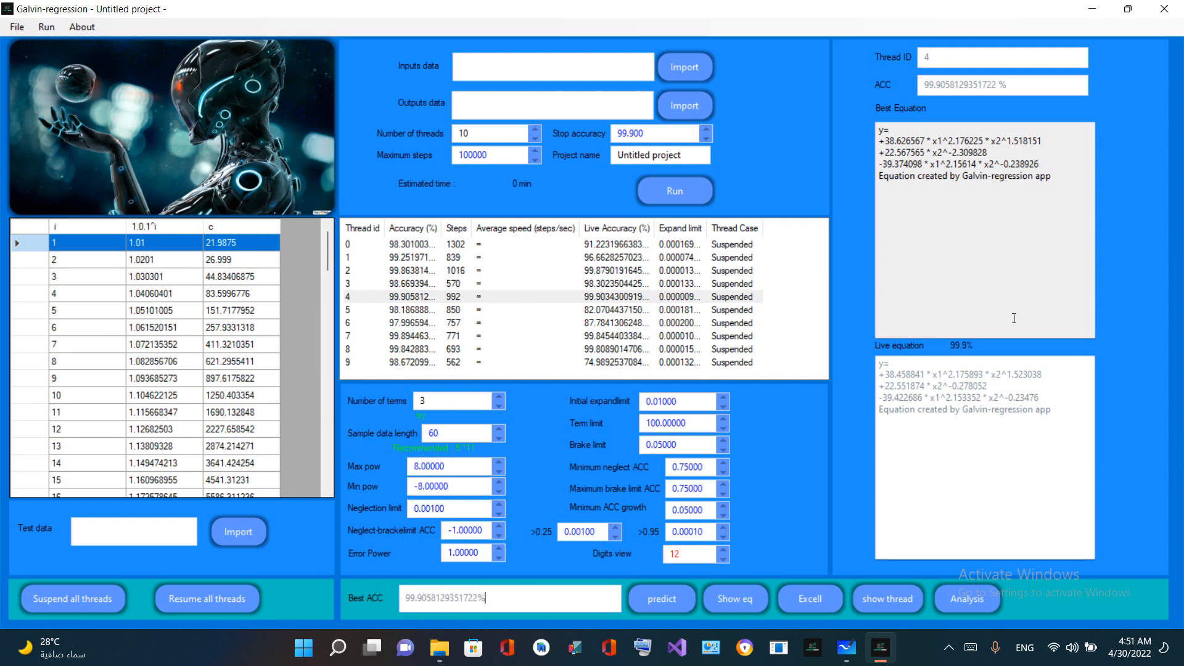
left_click_drag(1033, 176, 879, 128)
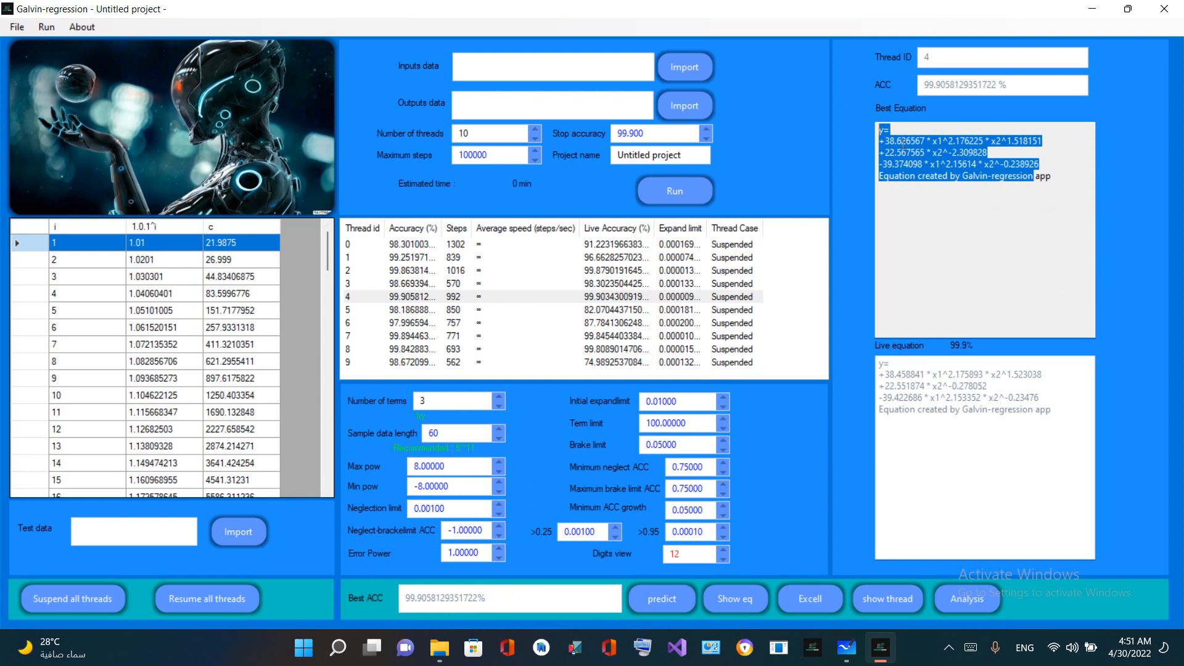
Show the full equation with its accuracy in its own window, move that window to the middle, and close it
left_click(744, 598)
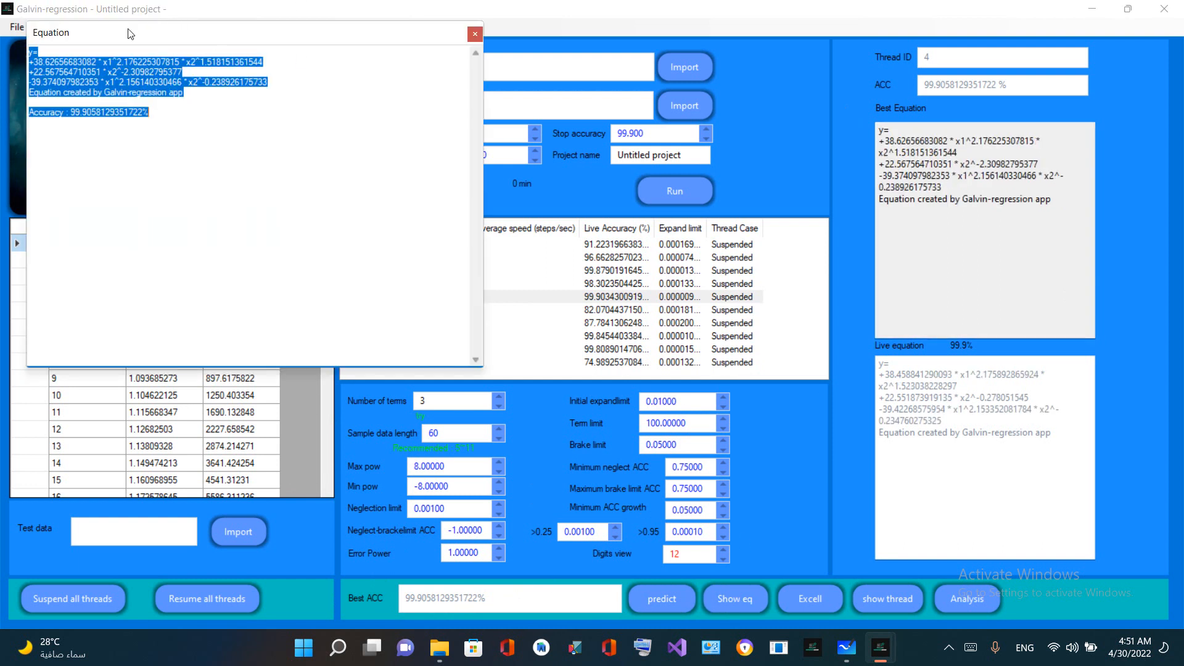
left_click_drag(130, 34, 436, 230)
left_click(473, 301)
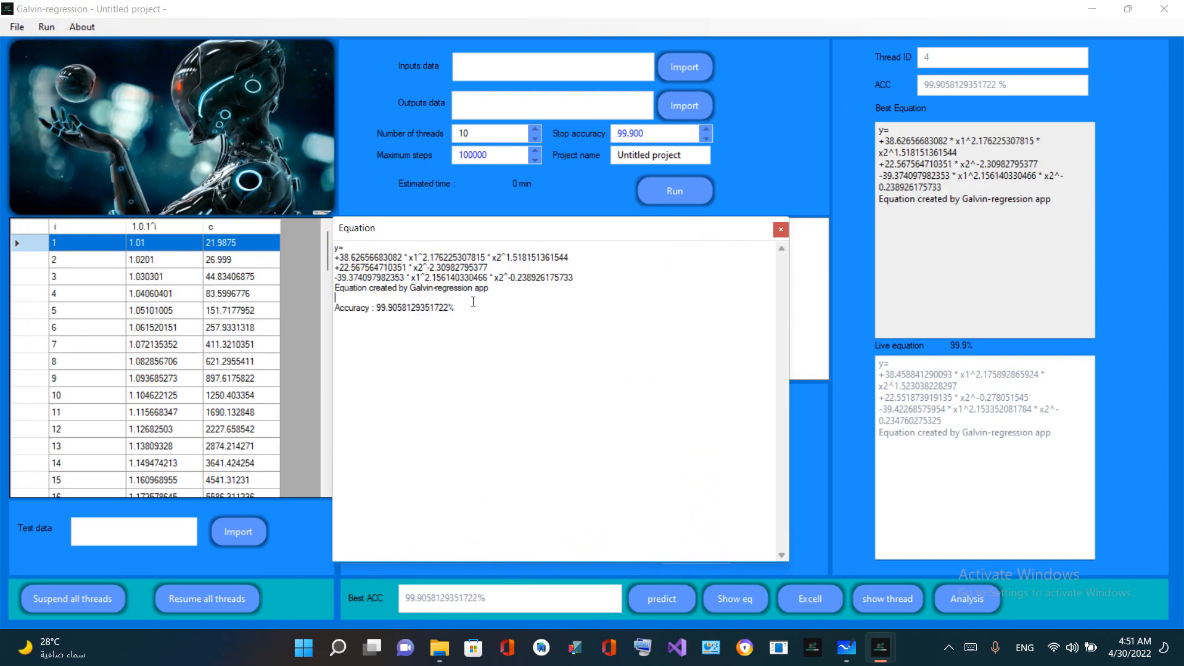
left_click(780, 230)
Show the equation as an Excel formula, move its window toward the middle, and close it
left_click(797, 602)
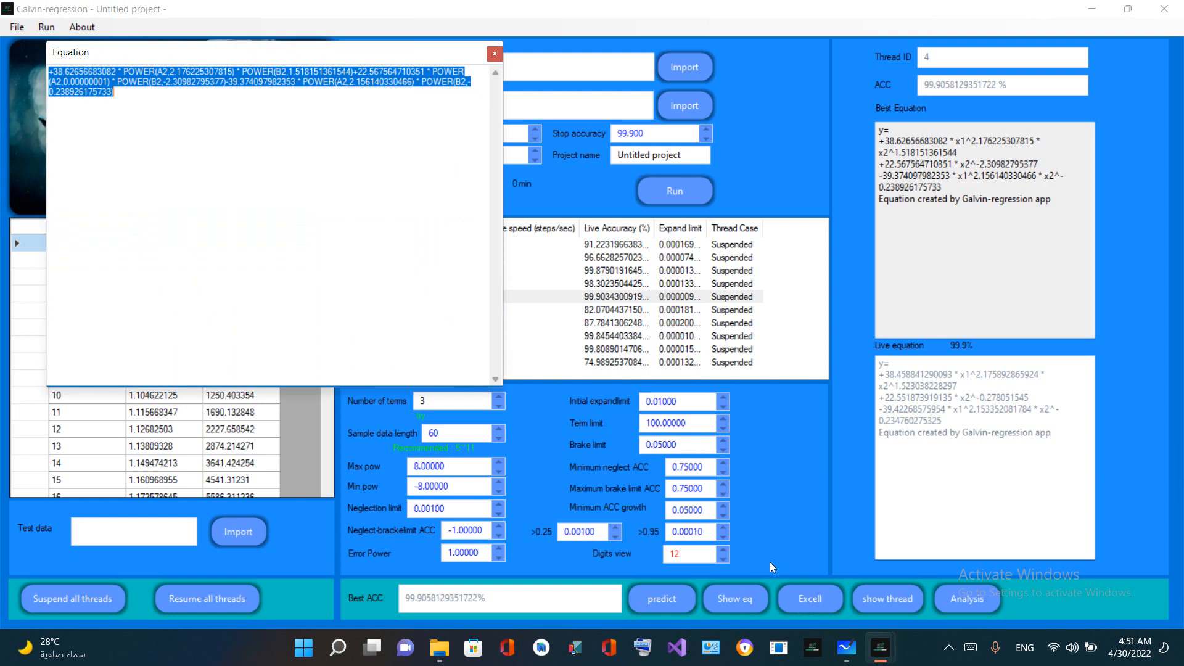
left_click_drag(129, 81, 12, 12)
left_click_drag(72, 61, 223, 162)
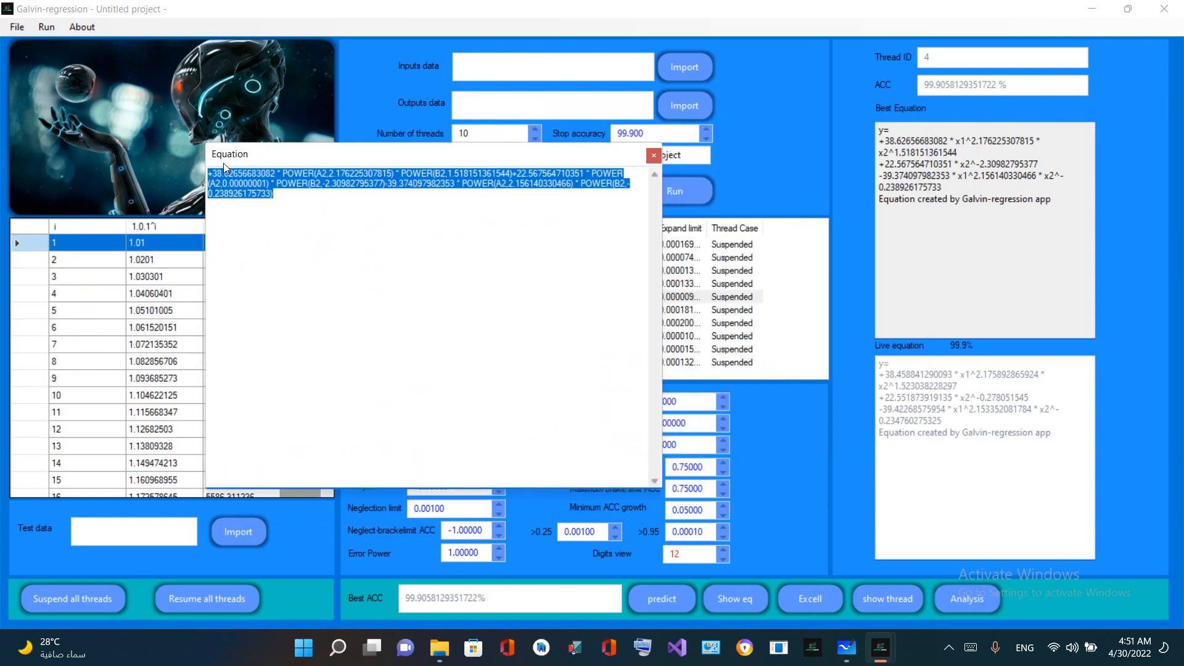
left_click(653, 157)
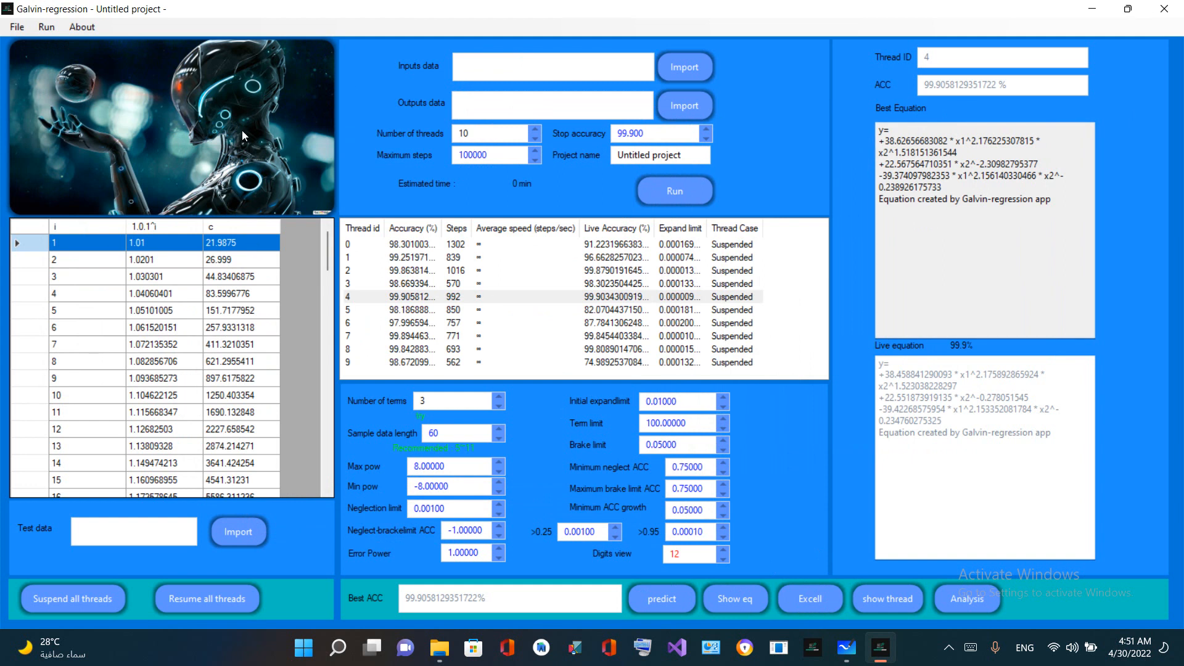
Close the application, confirming that any pending threads are terminated
left_click(1164, 9)
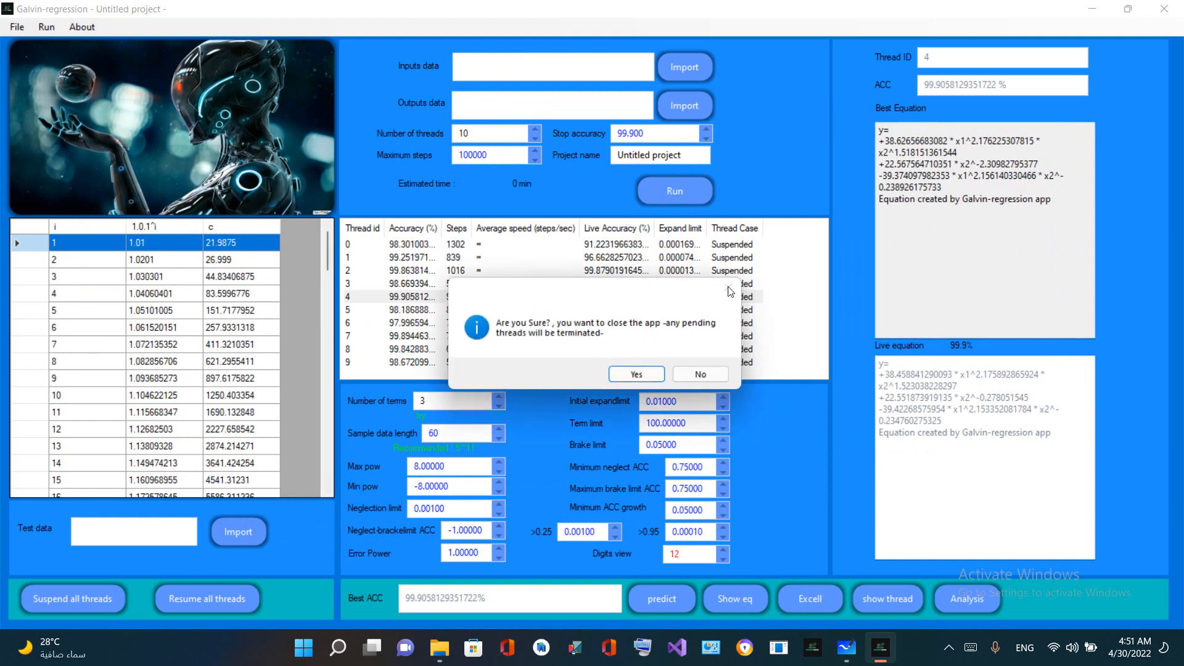
left_click(632, 375)
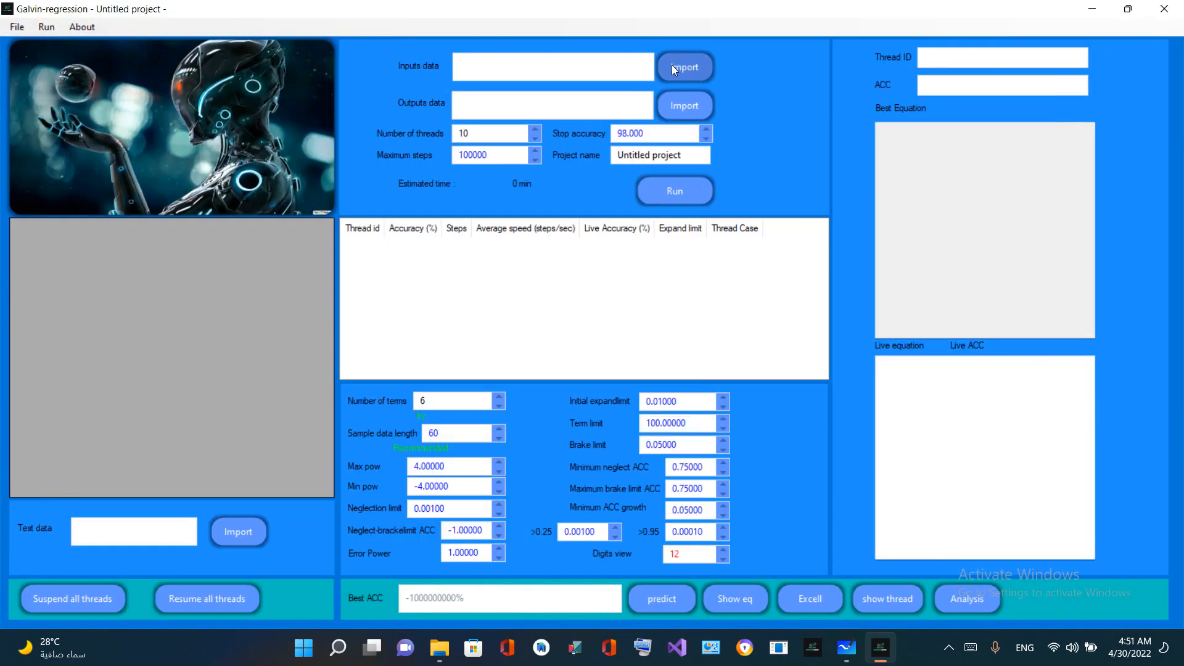
Import inputs2.csv as the inputs data and outputs2.csv as the outputs data from the Samples folder
left_click(675, 66)
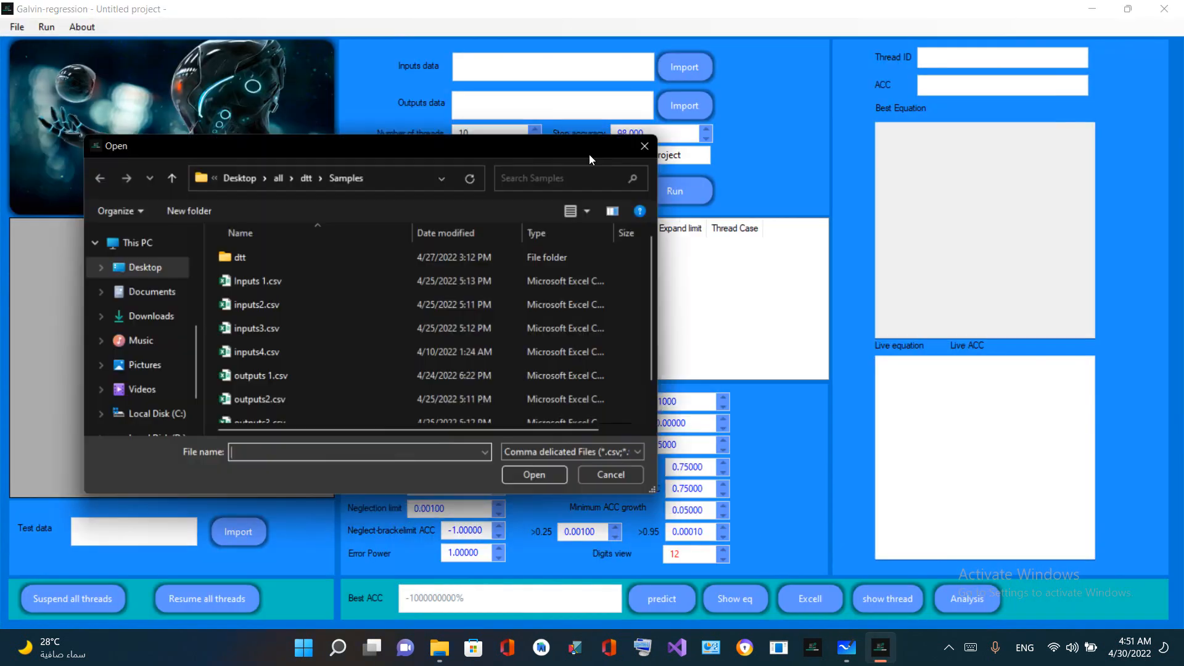
left_click(232, 305)
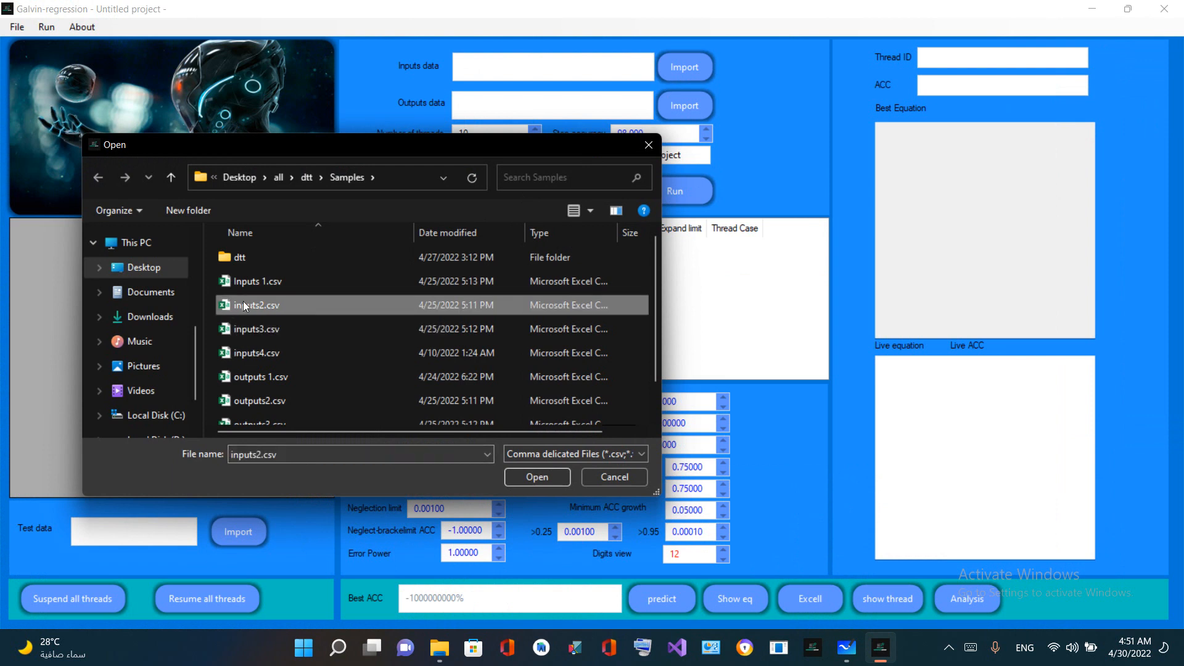
double_click(243, 305)
left_click(677, 104)
scroll(328, 313, "down", 1)
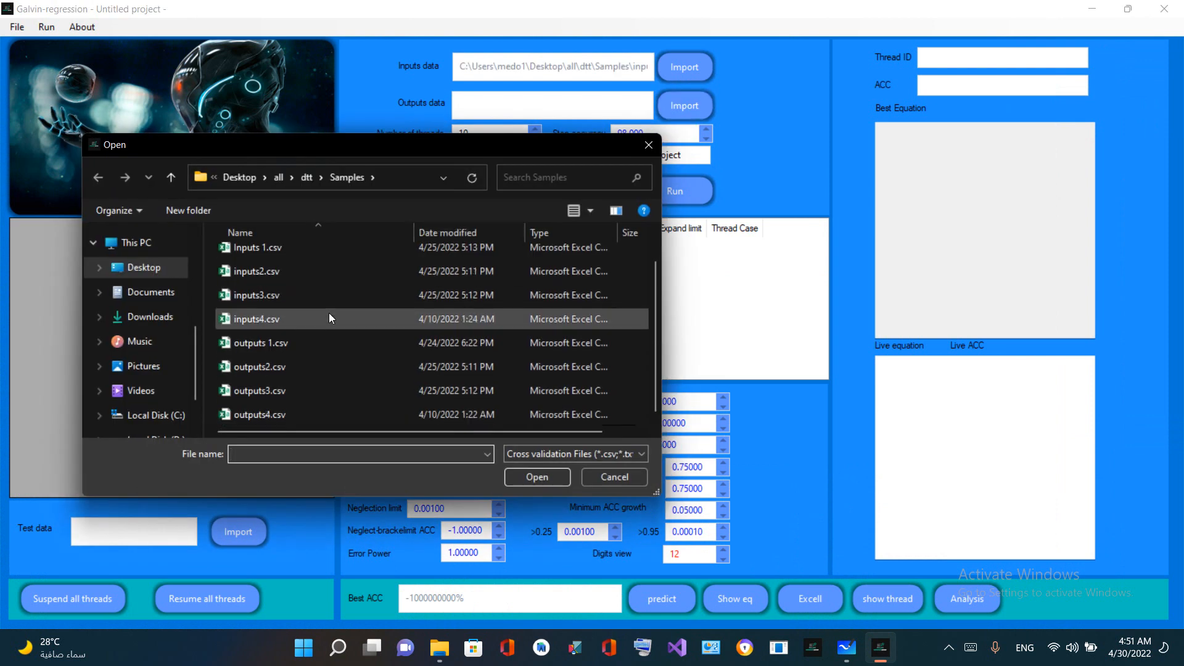
double_click(273, 367)
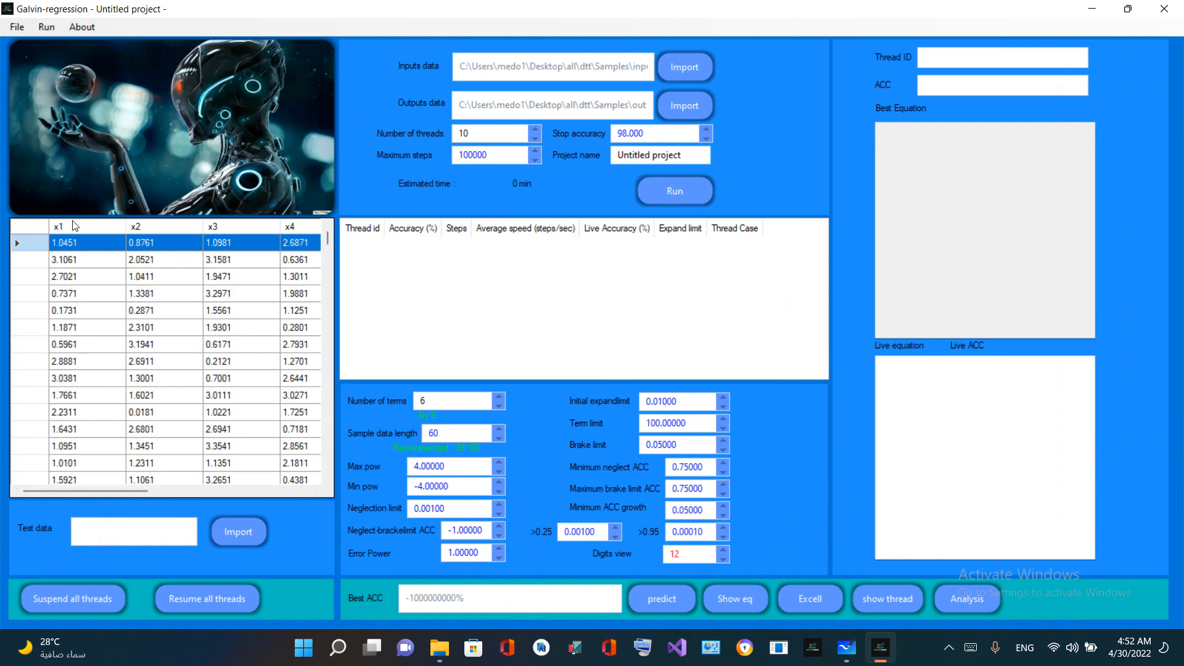
Examine the imported sample table across columns x1 to x7 and the output, including its lower rows
left_click_drag(80, 490, 256, 491)
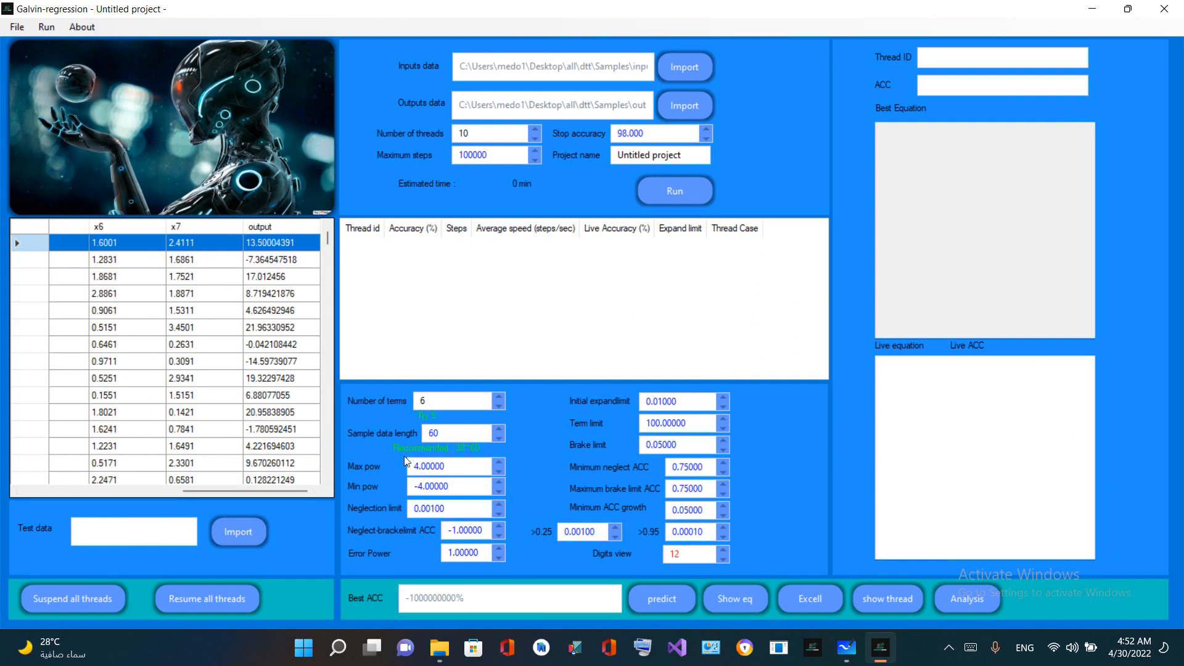
left_click_drag(191, 492, 19, 497)
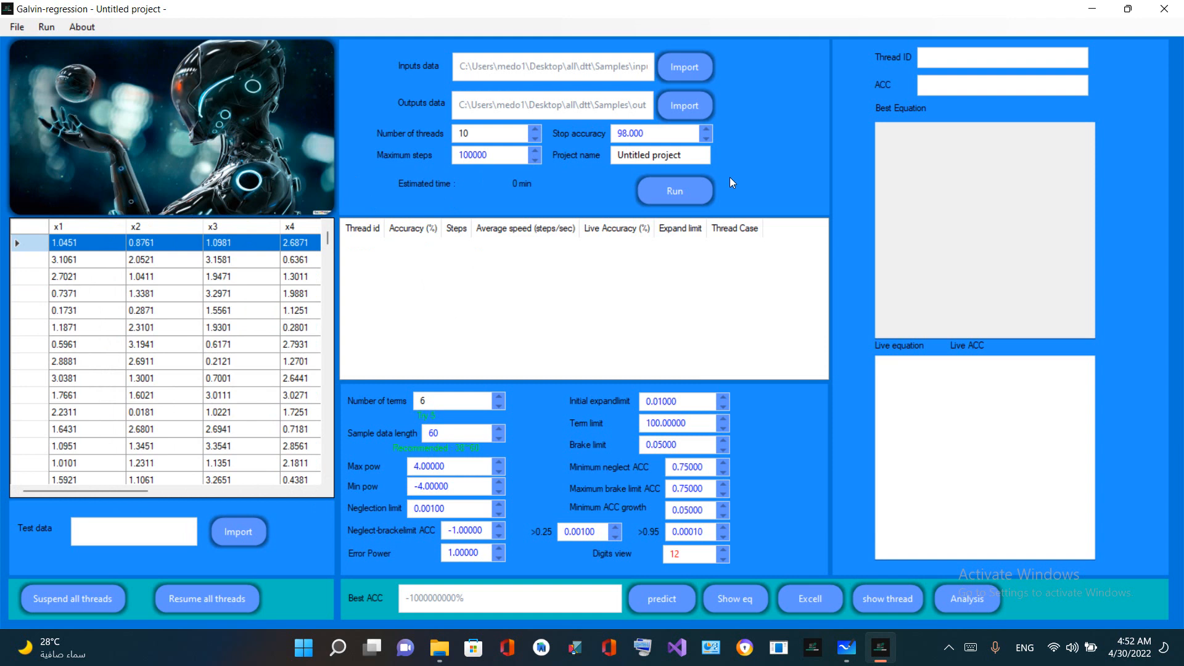
scroll(173, 353, "down", 5)
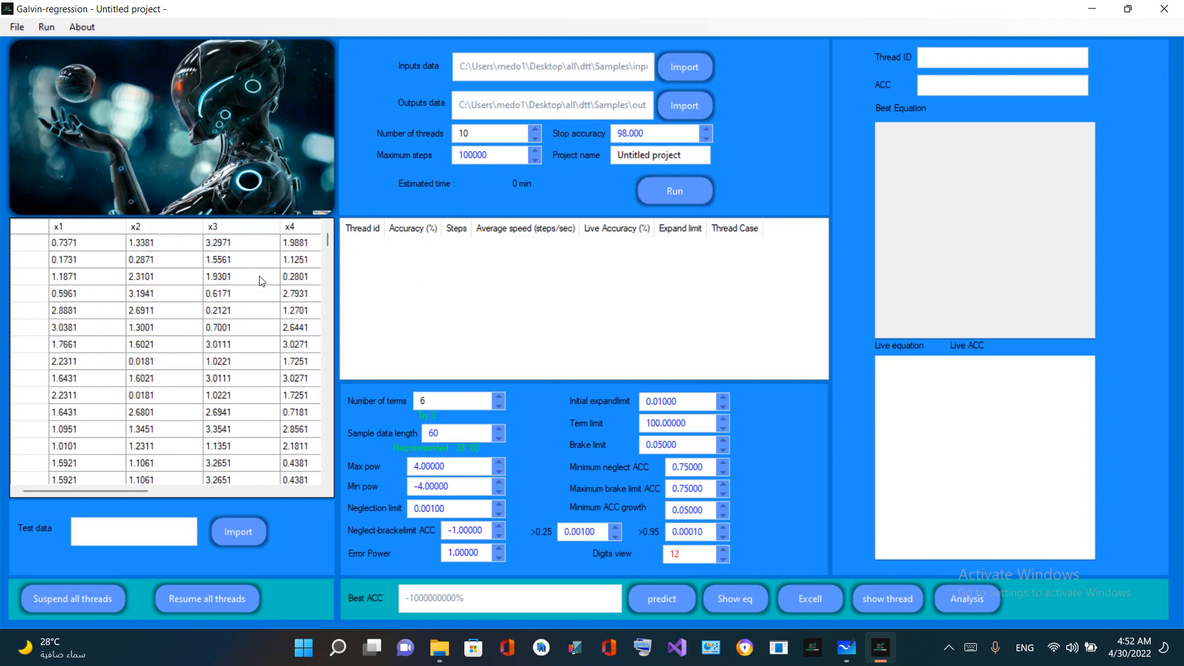
scroll(240, 301, "up", 10)
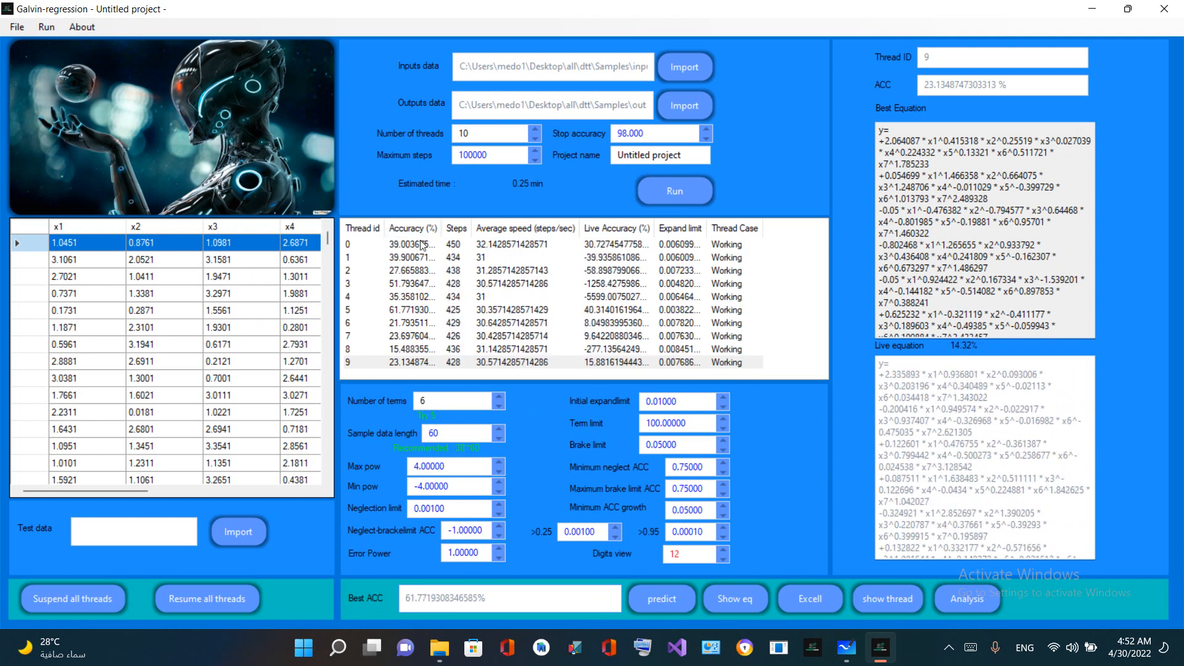
Inspect the best and live equations of threads 0, 1 and 6 during the run
left_click(365, 246)
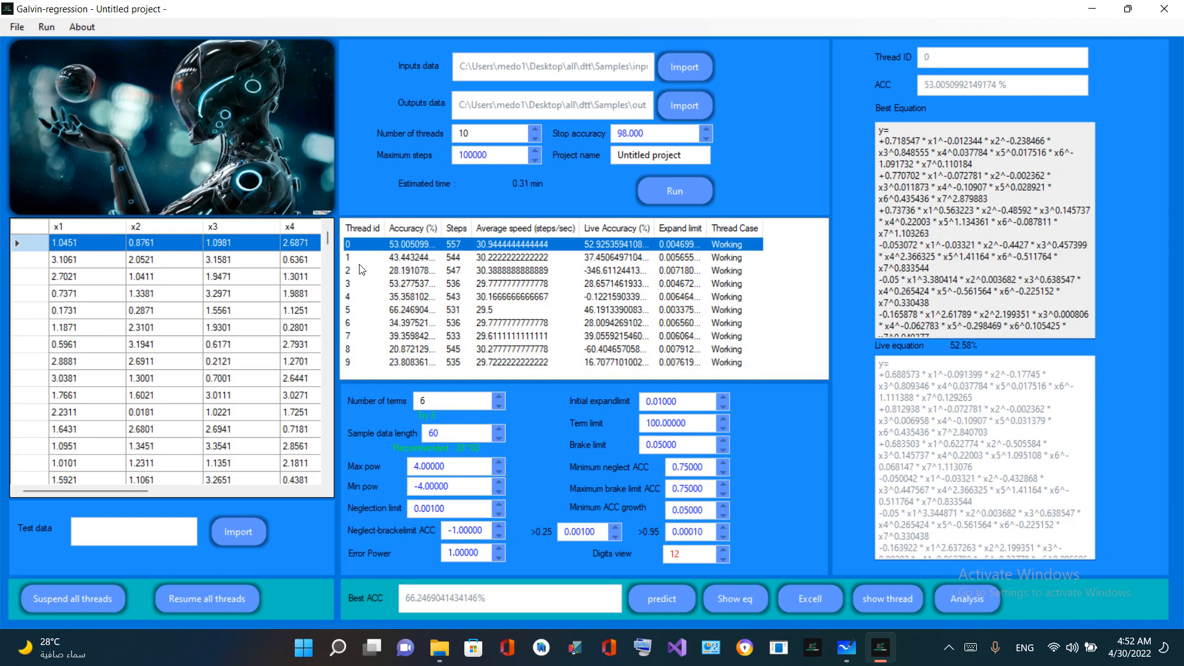
left_click(361, 262)
left_click(362, 322)
Highlight the number of threads setting to point out how many threads are used, keeping it at 10
double_click(464, 133)
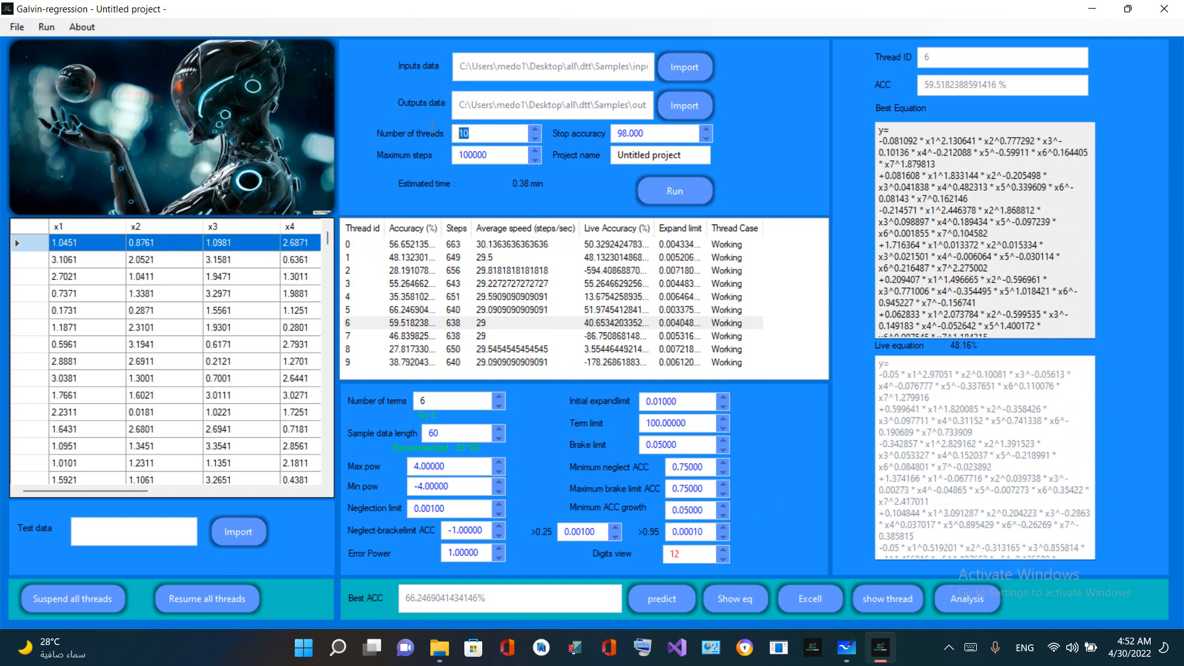
left_click(491, 129)
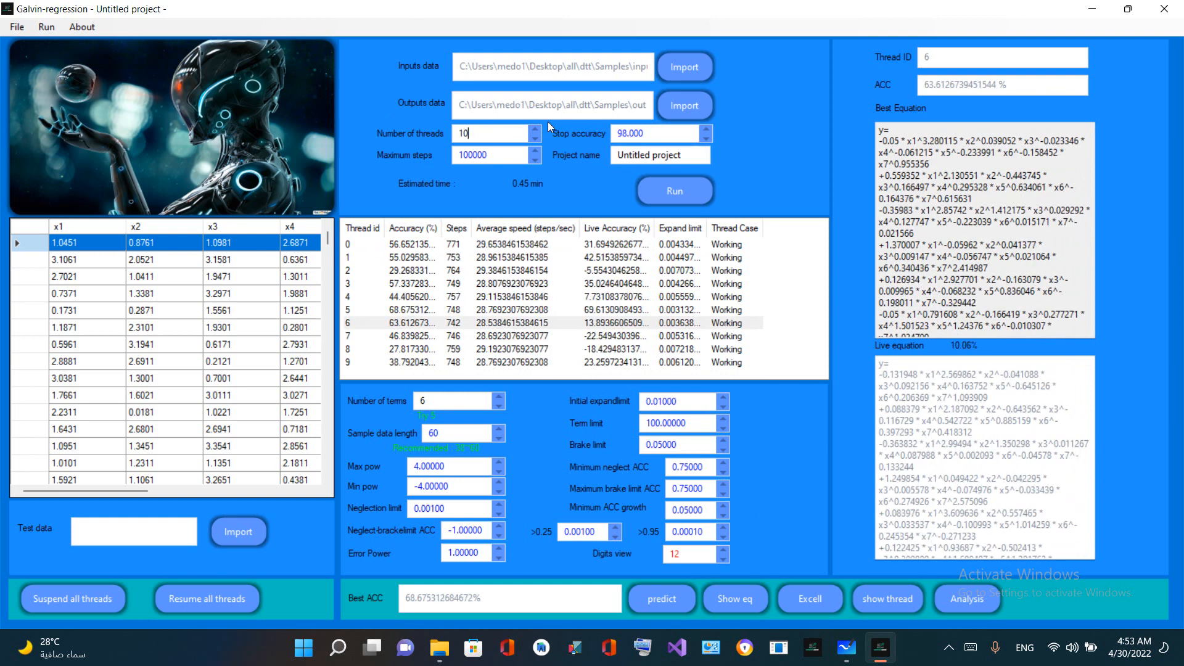
double_click(473, 139)
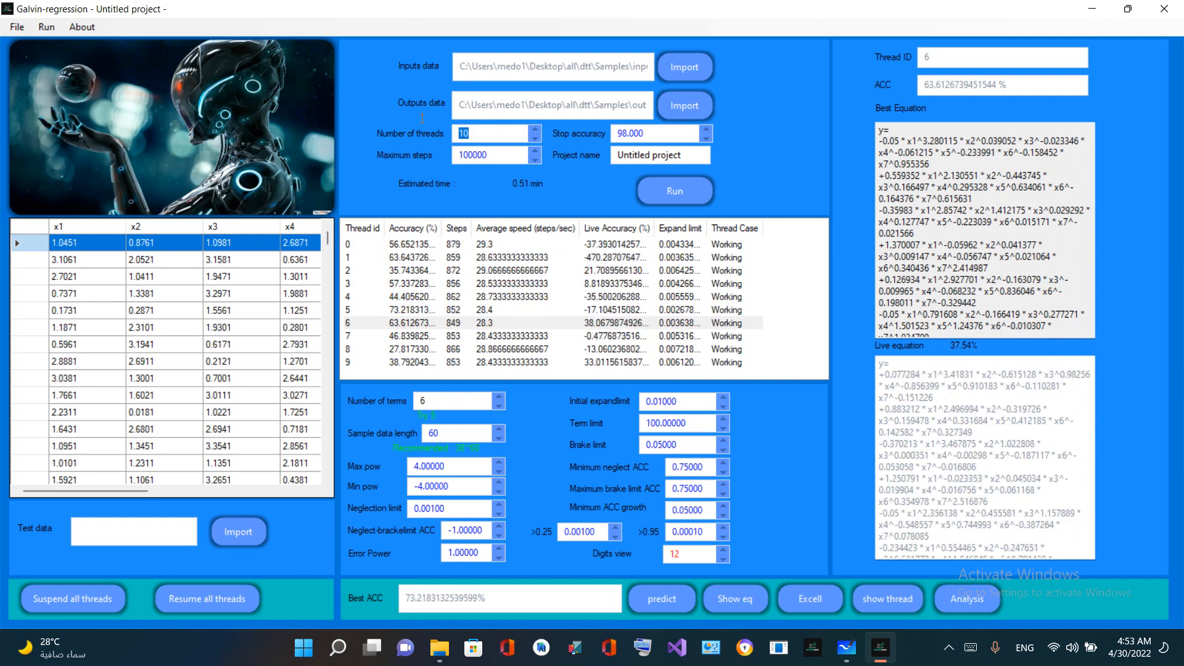
left_click(496, 133)
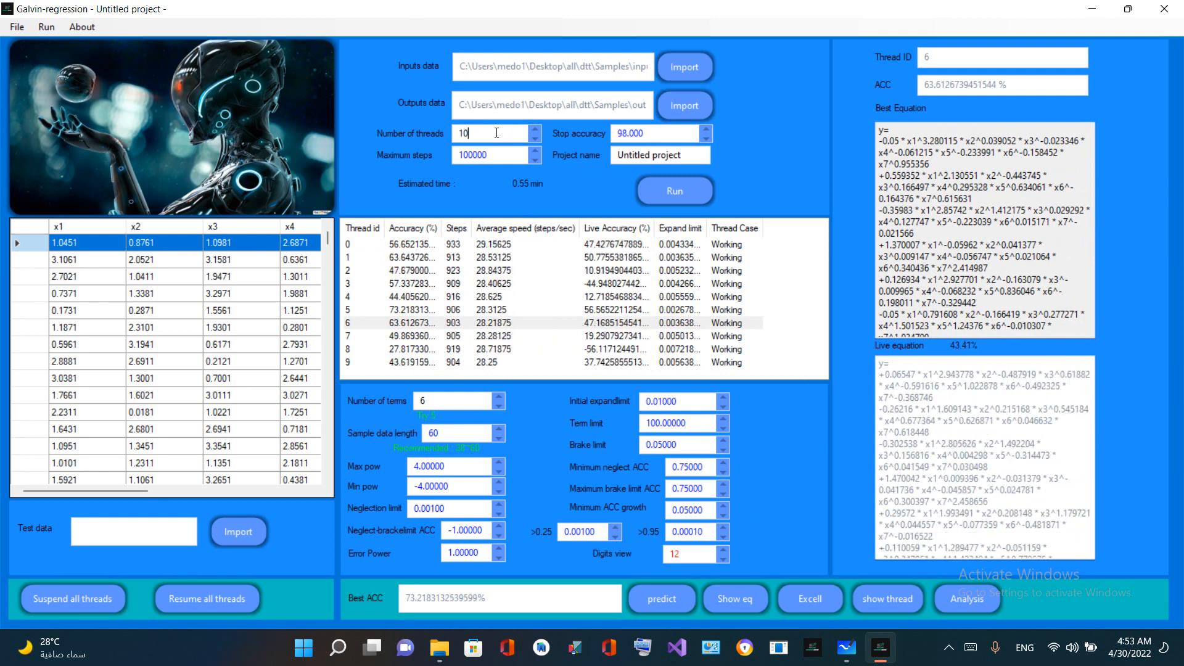
double_click(472, 135)
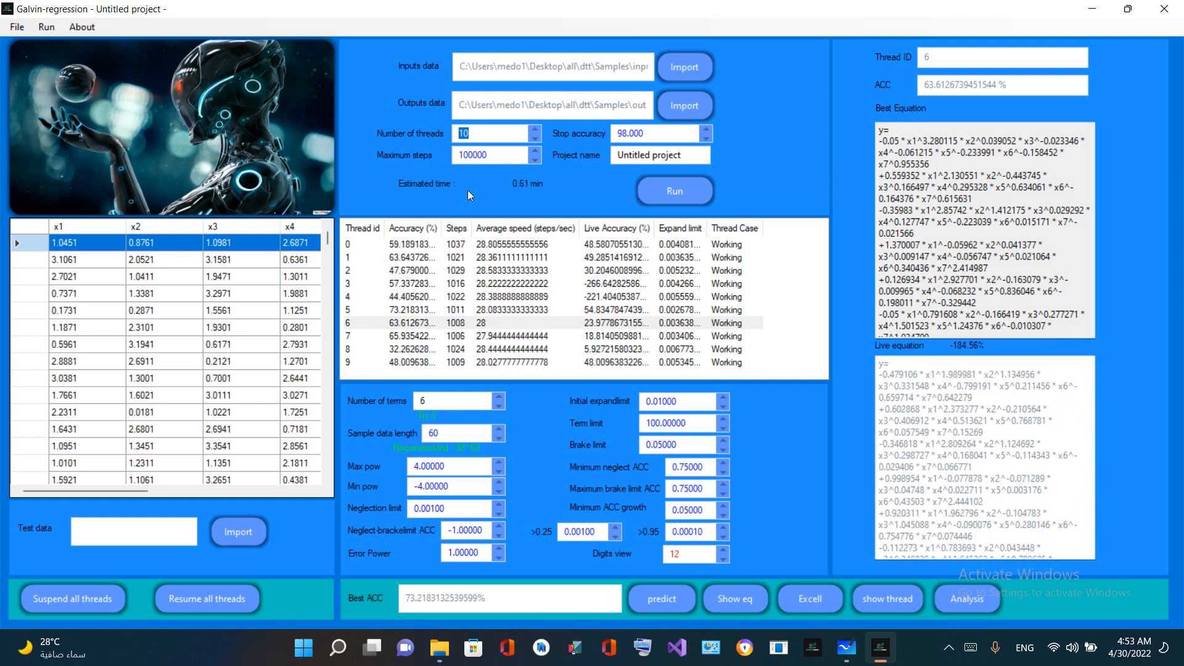
left_click(483, 136)
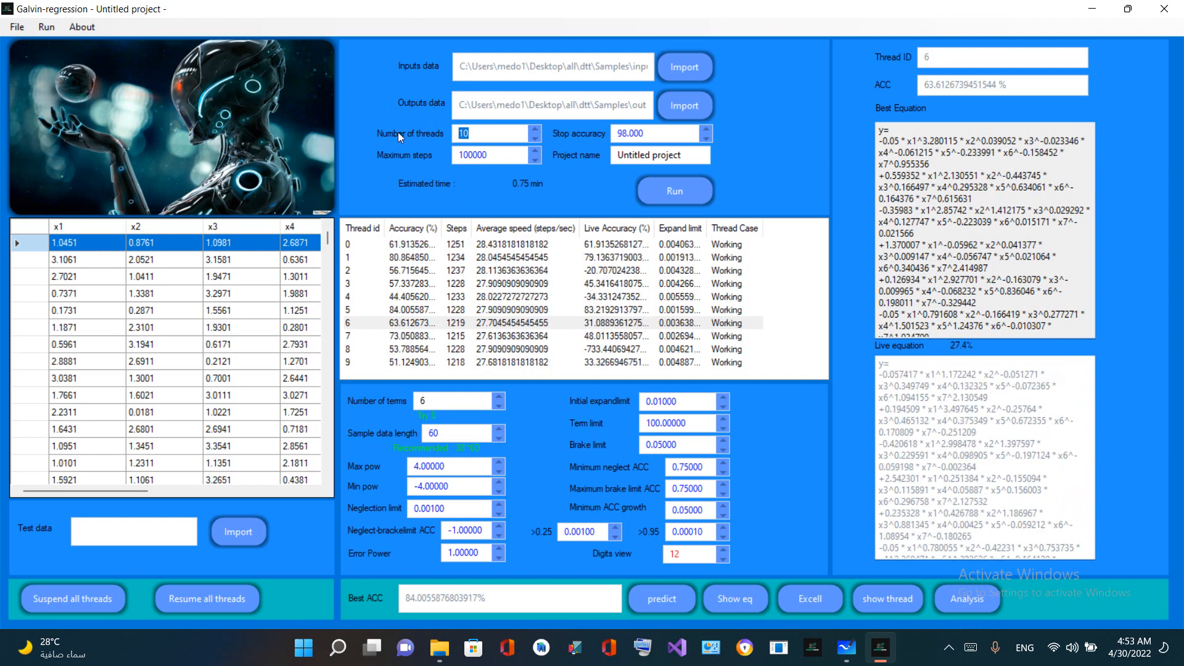
left_click(473, 130)
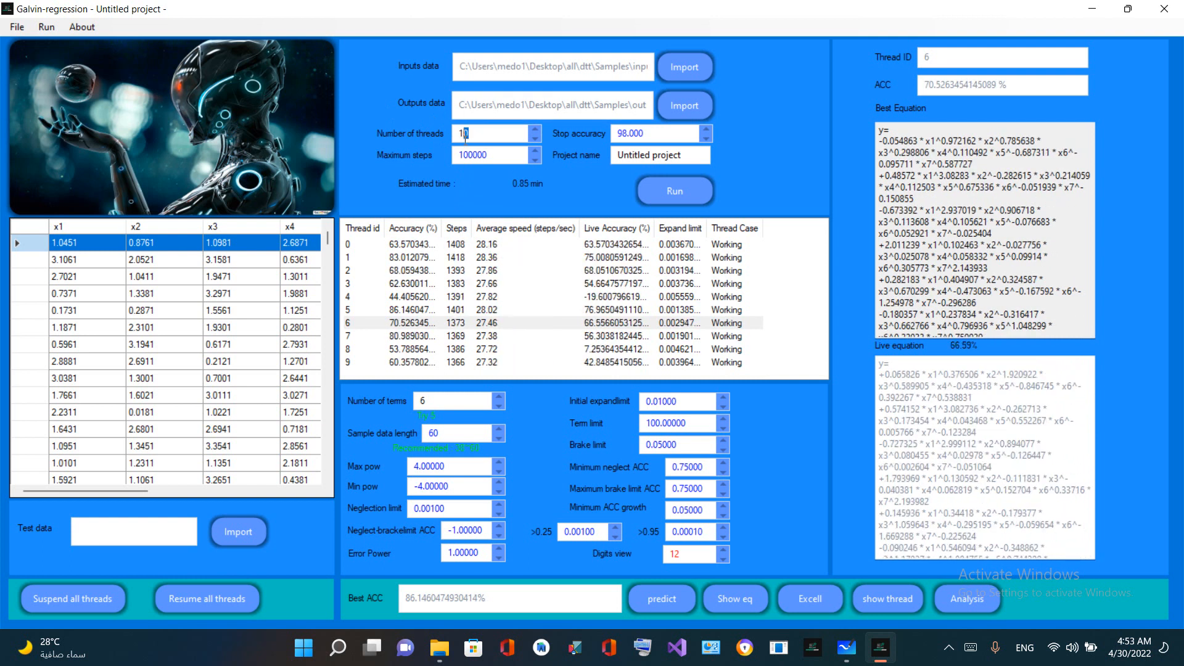
left_click_drag(468, 141, 455, 147)
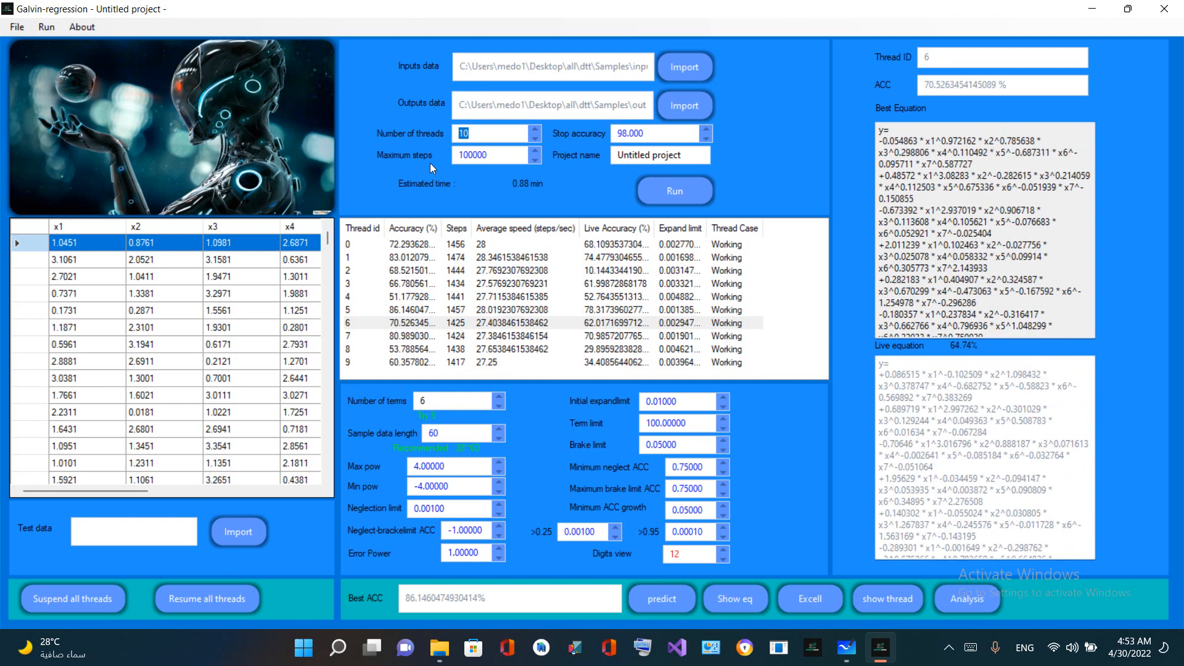
left_click(484, 154)
double_click(484, 133)
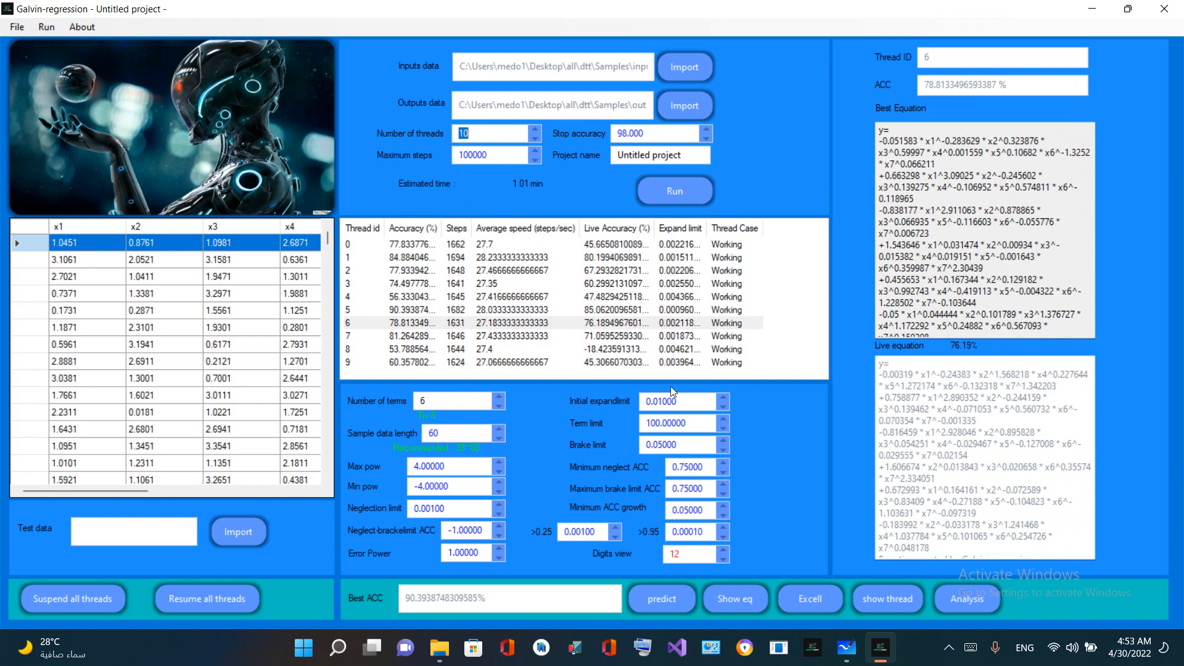
Compare the accuracies and equations of threads 0, 1, 2, 3, 5, 7 and 8, ending on thread 7
left_click(391, 245)
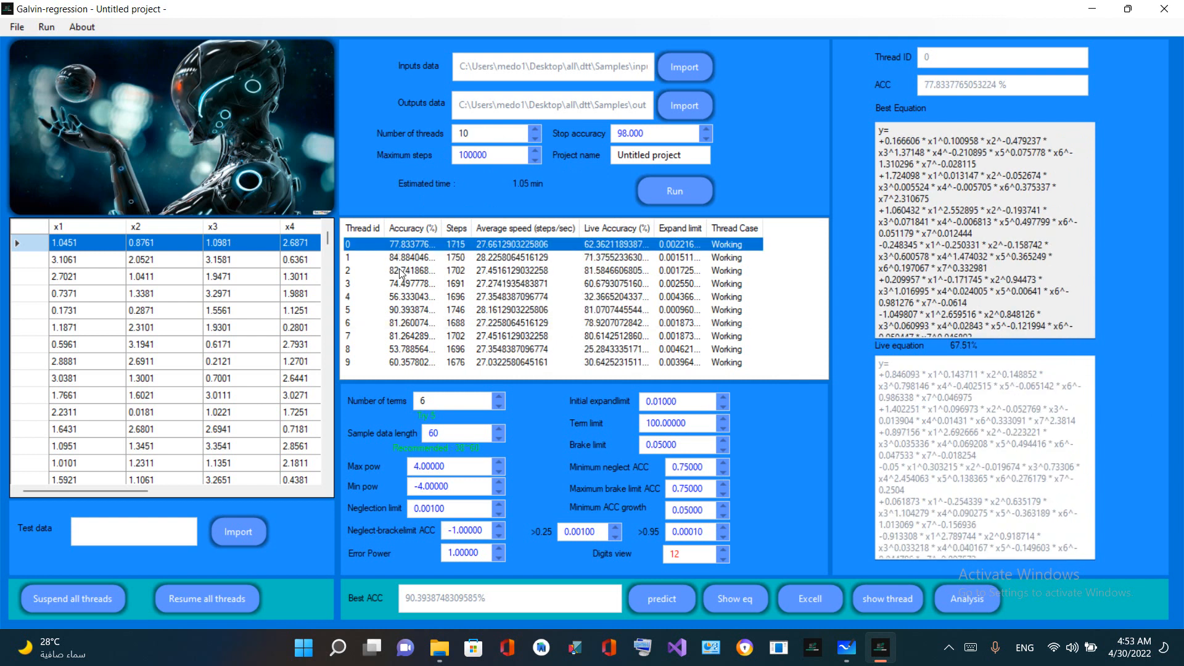
left_click(398, 258)
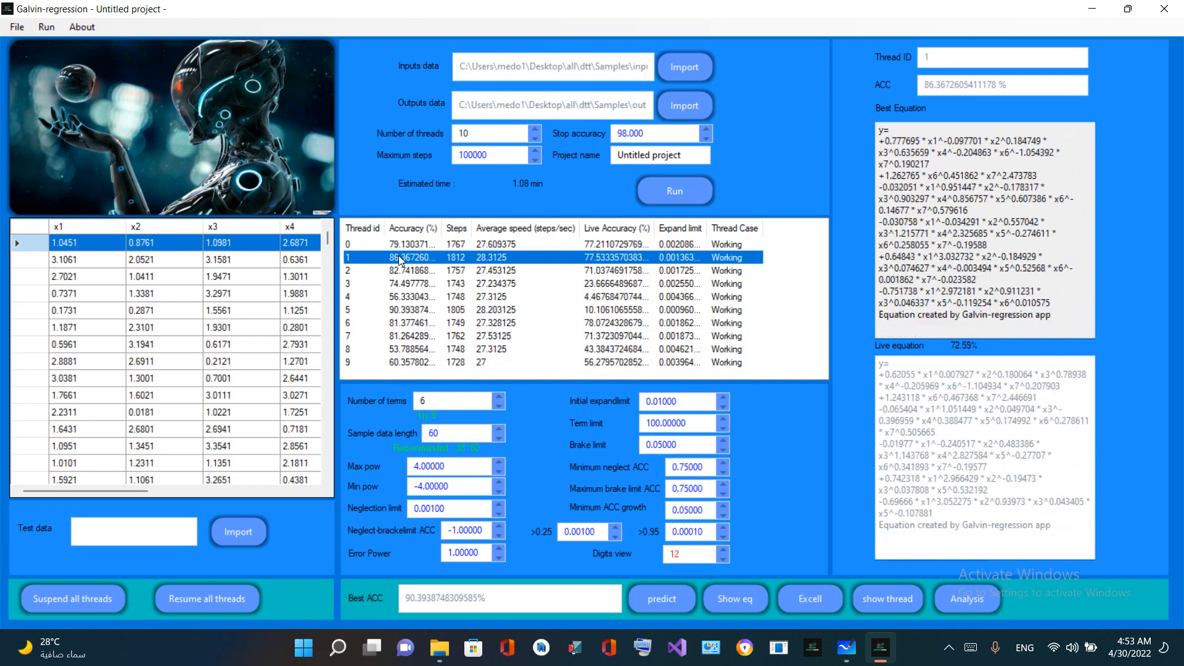
left_click(400, 270)
left_click(401, 309)
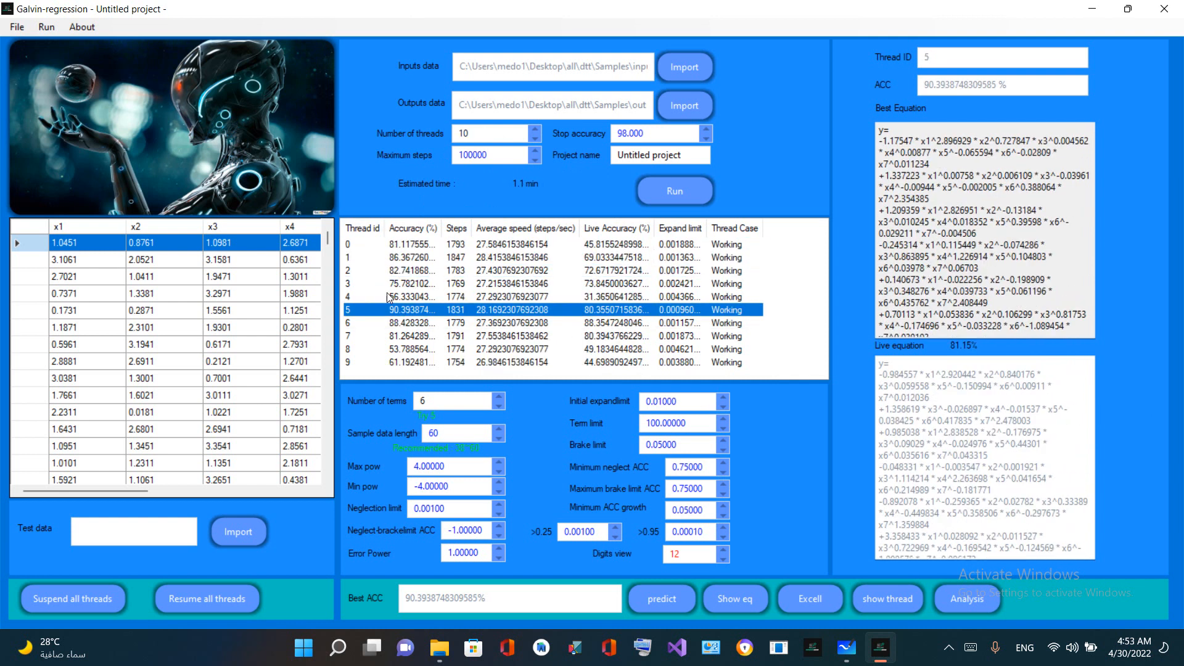
left_click(401, 245)
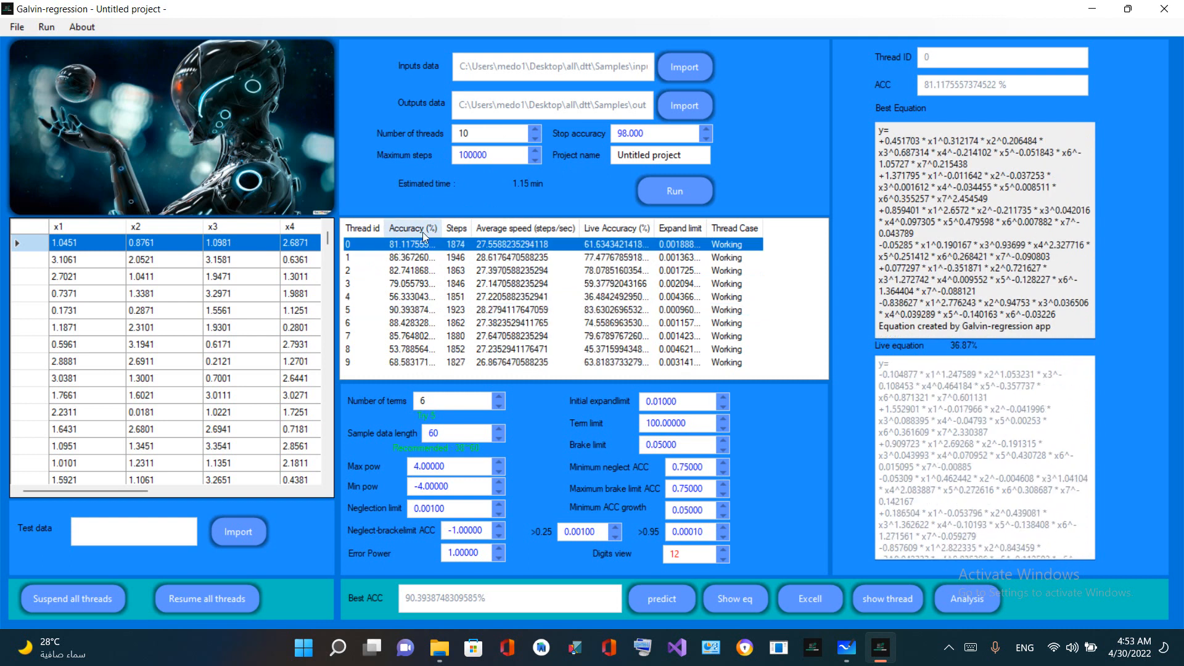
left_click(398, 257)
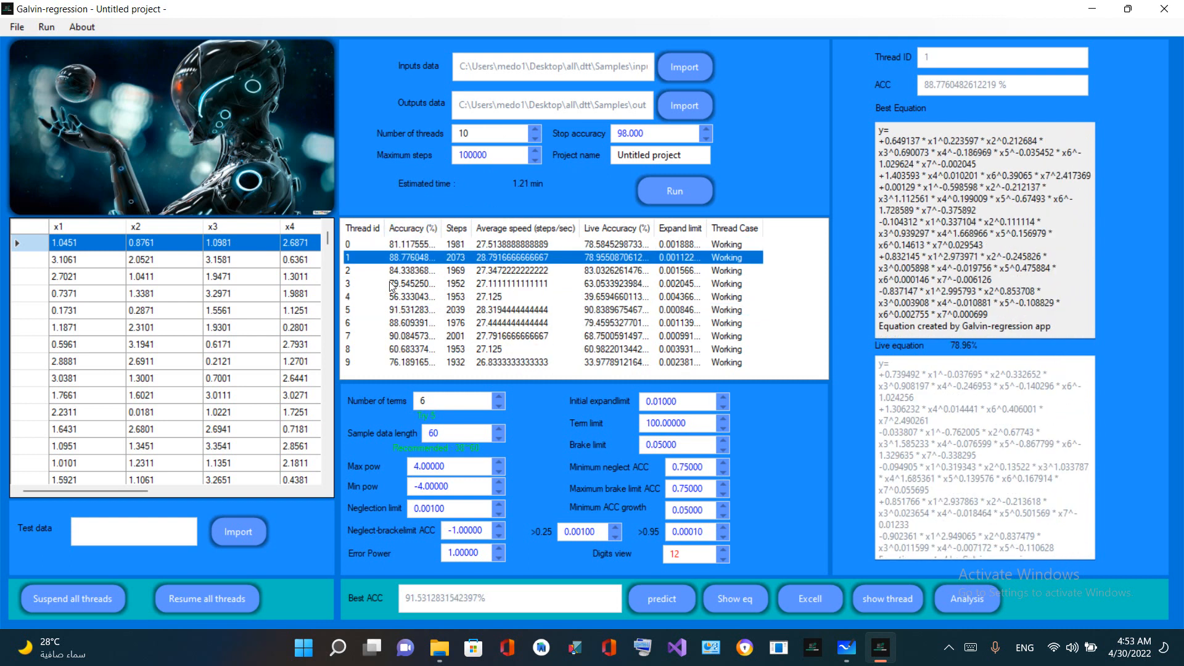
left_click(398, 284)
left_click(398, 336)
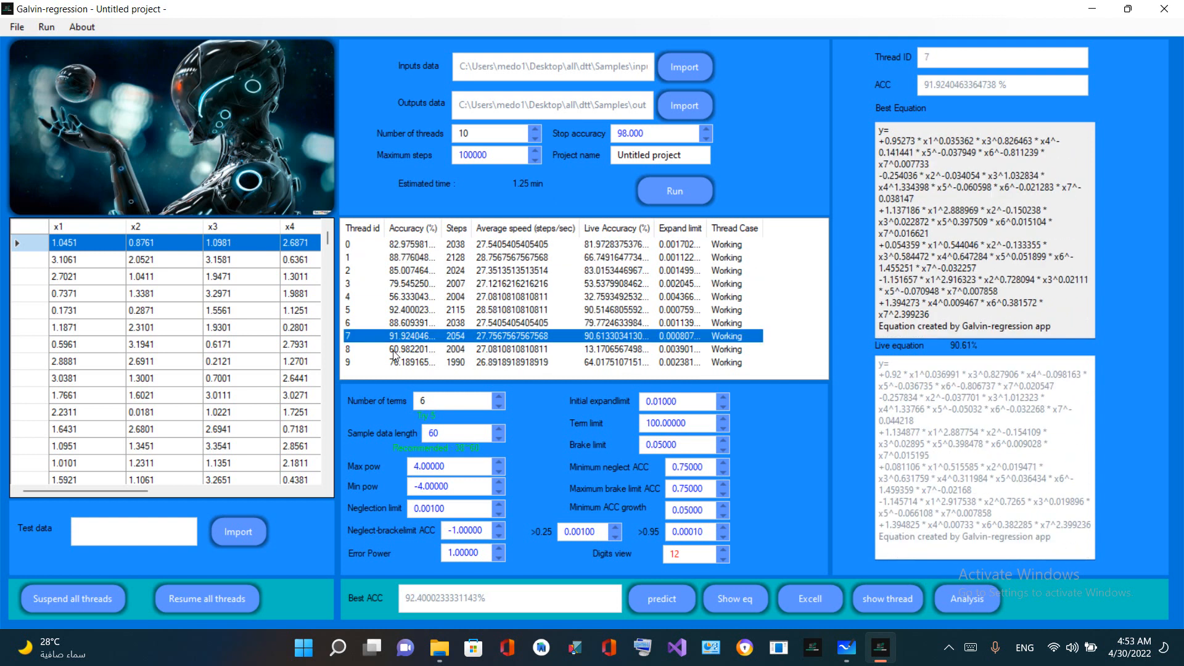
left_click(399, 349)
left_click(386, 337)
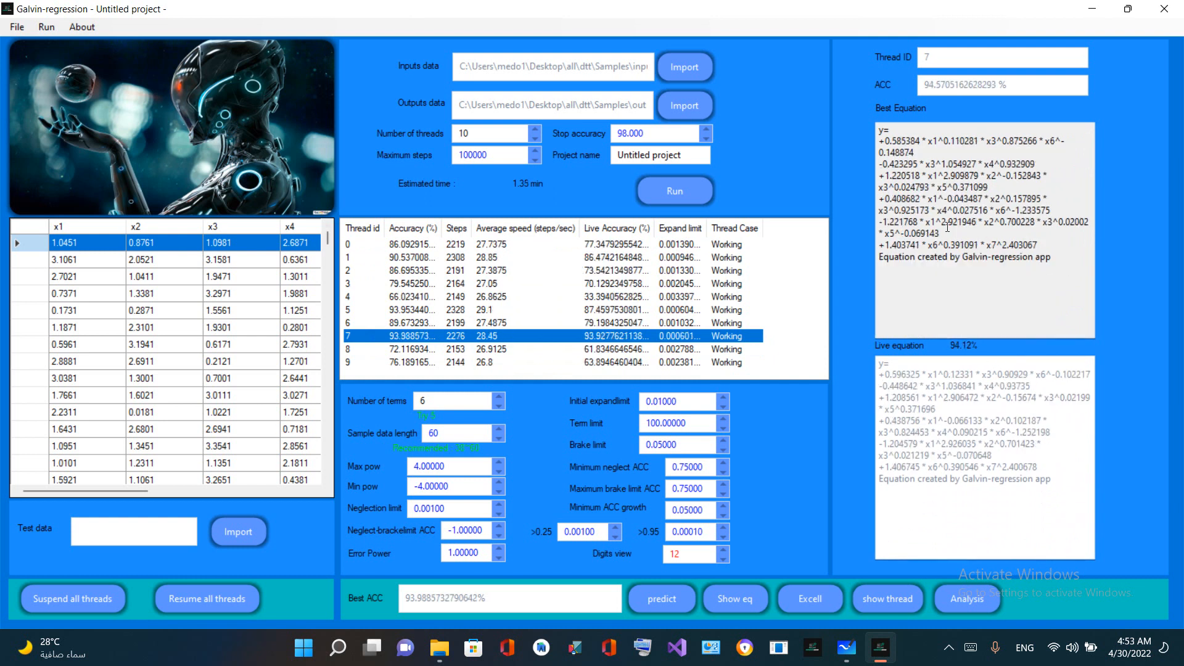
Highlight thread 7's best and live equations, and select thread 6 to examine its live equation
left_click_drag(1051, 246, 879, 128)
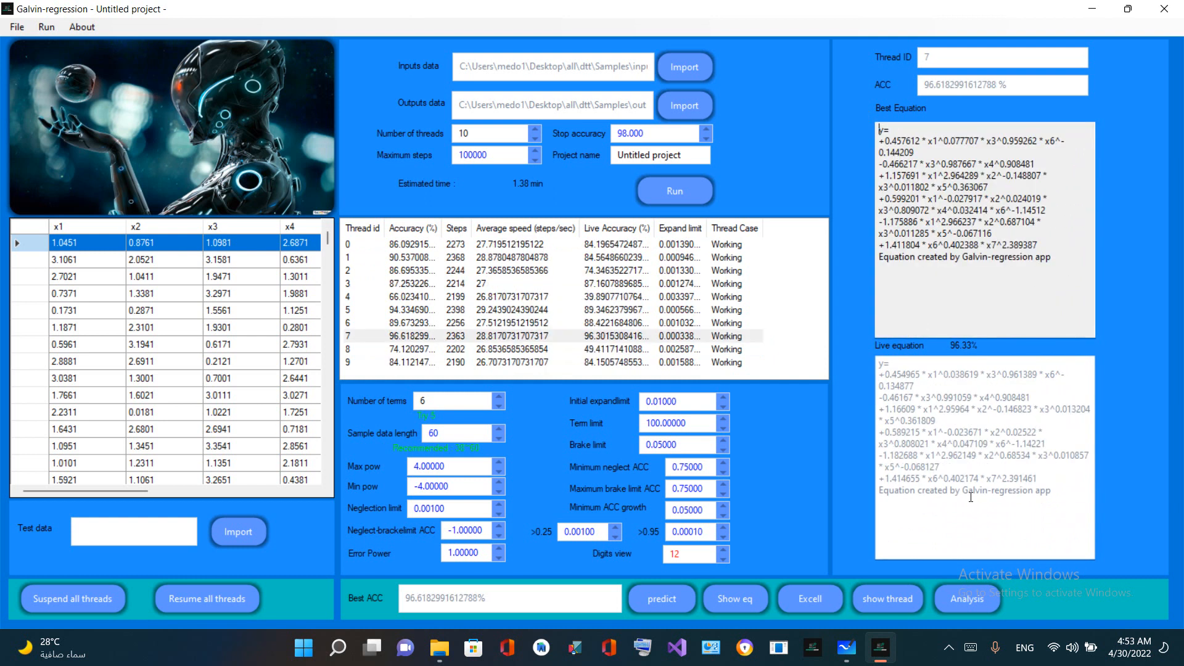
left_click_drag(970, 494, 859, 392)
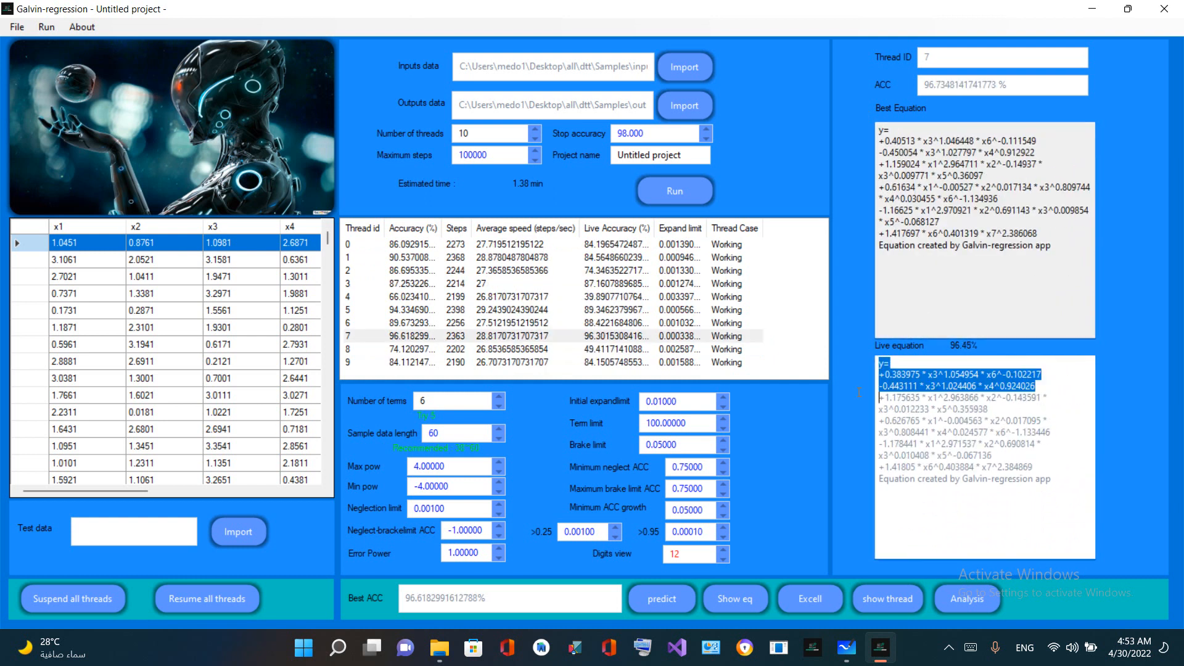
left_click(412, 322)
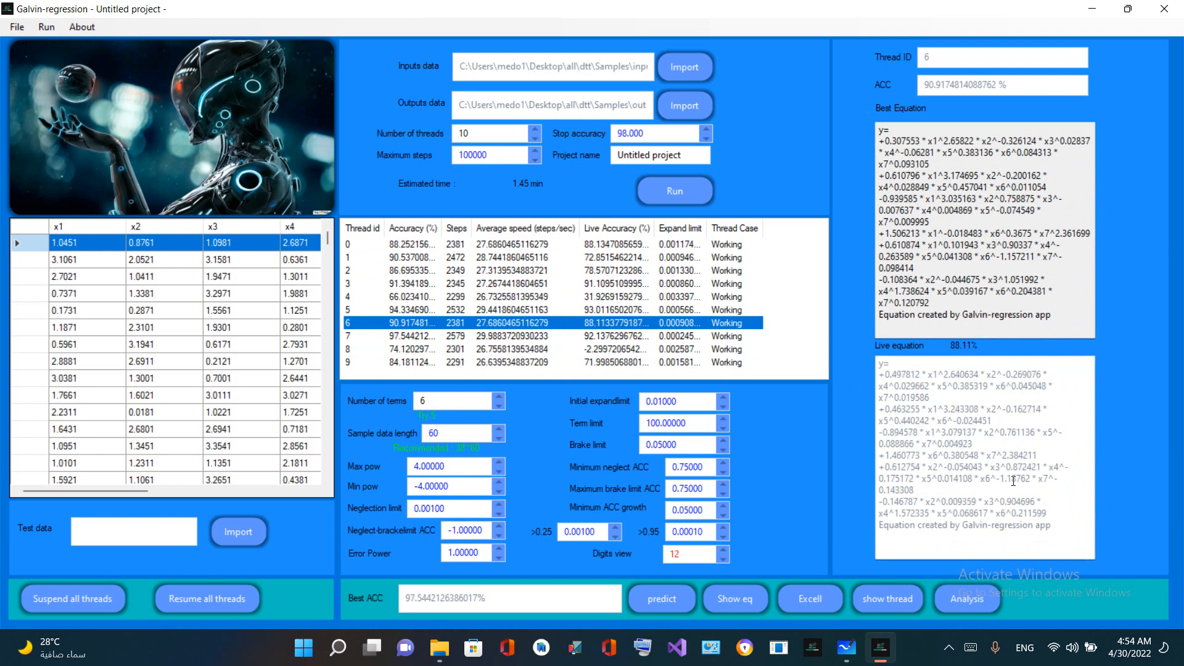
left_click_drag(878, 363, 941, 400)
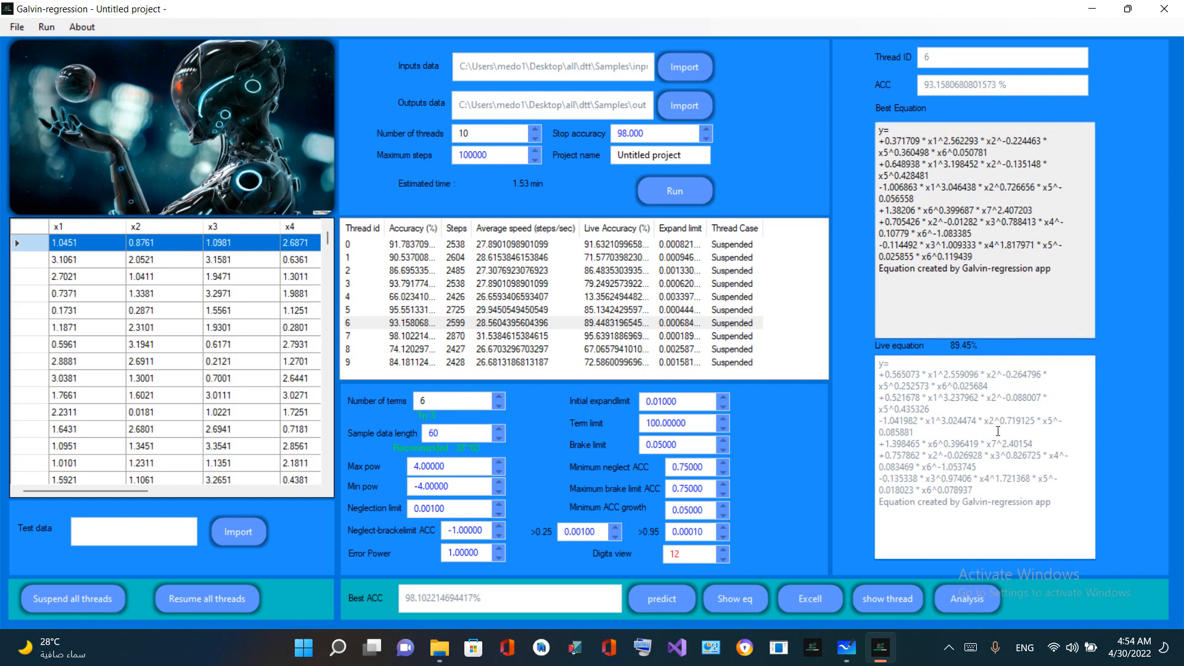
Highlight thread 6's best and live equations for comparison, and check its accuracy against the overall best accuracy
left_click_drag(1033, 269, 786, 101)
left_click_drag(1049, 142, 955, 101)
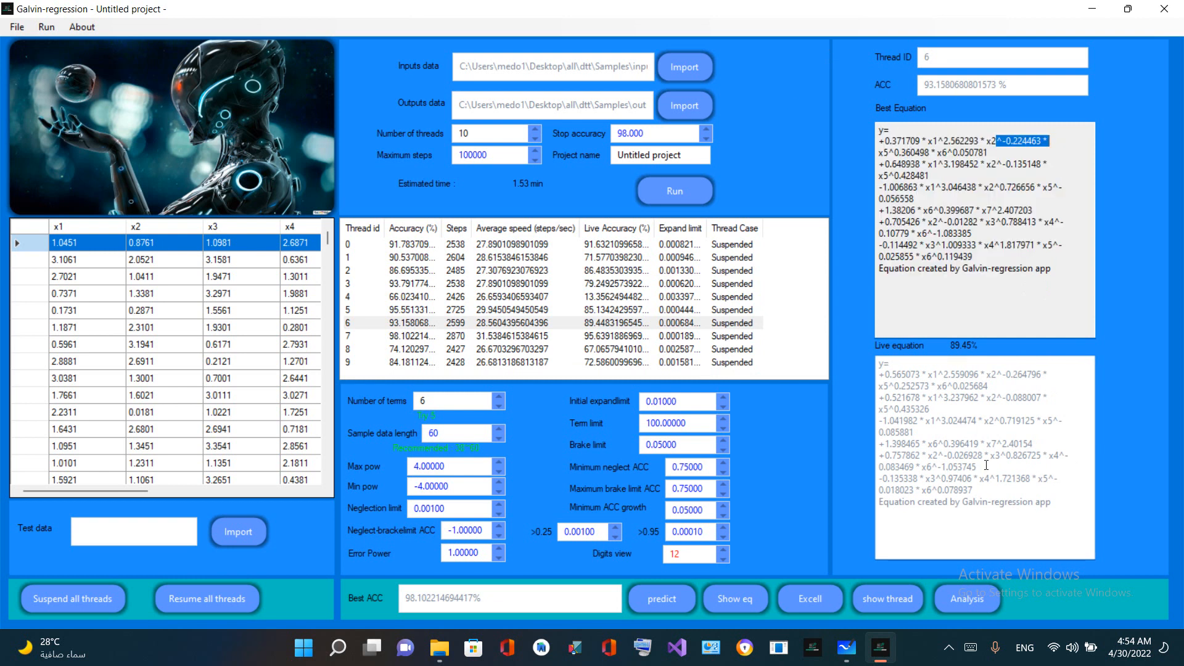
left_click_drag(1050, 509, 836, 354)
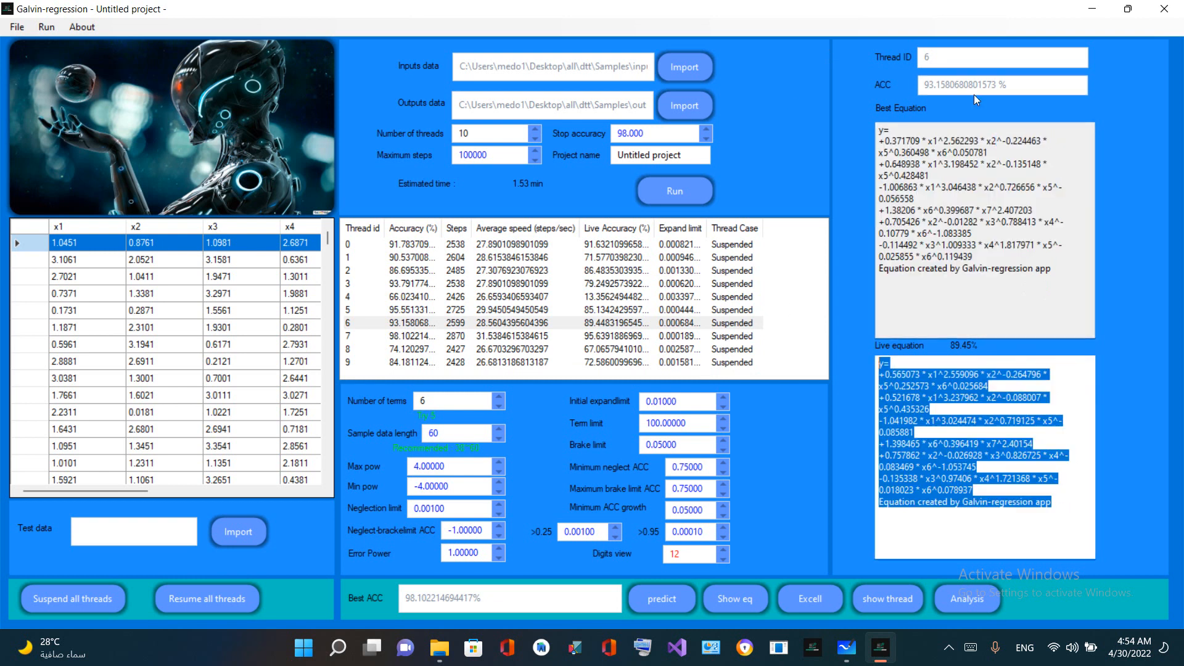
left_click_drag(1026, 83, 816, 61)
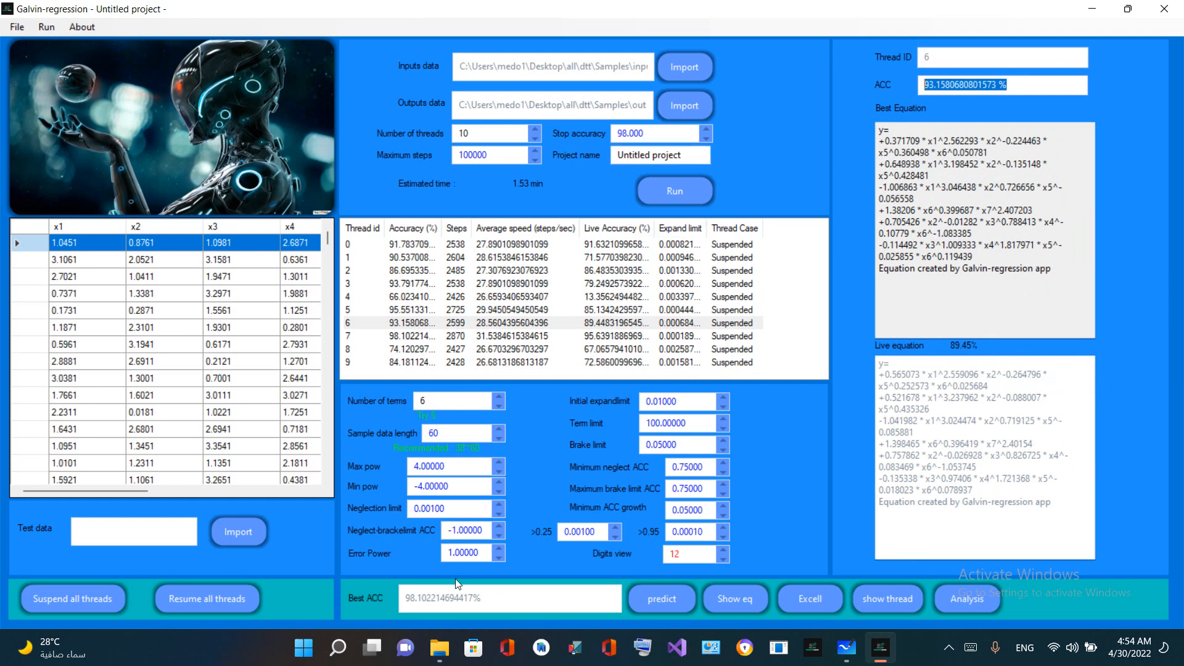
left_click(417, 599)
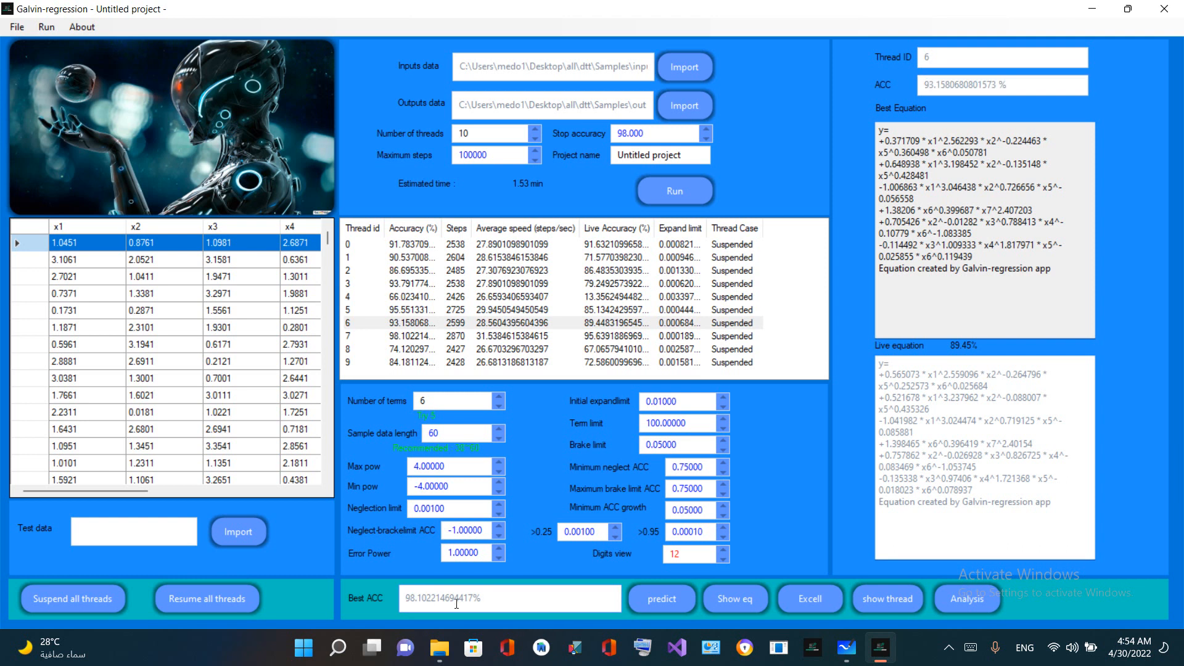
Highlight the overall best accuracy and the stop accuracy setting for comparison, and reselect thread 6
left_click_drag(504, 602, 353, 565)
left_click_drag(674, 135, 577, 145)
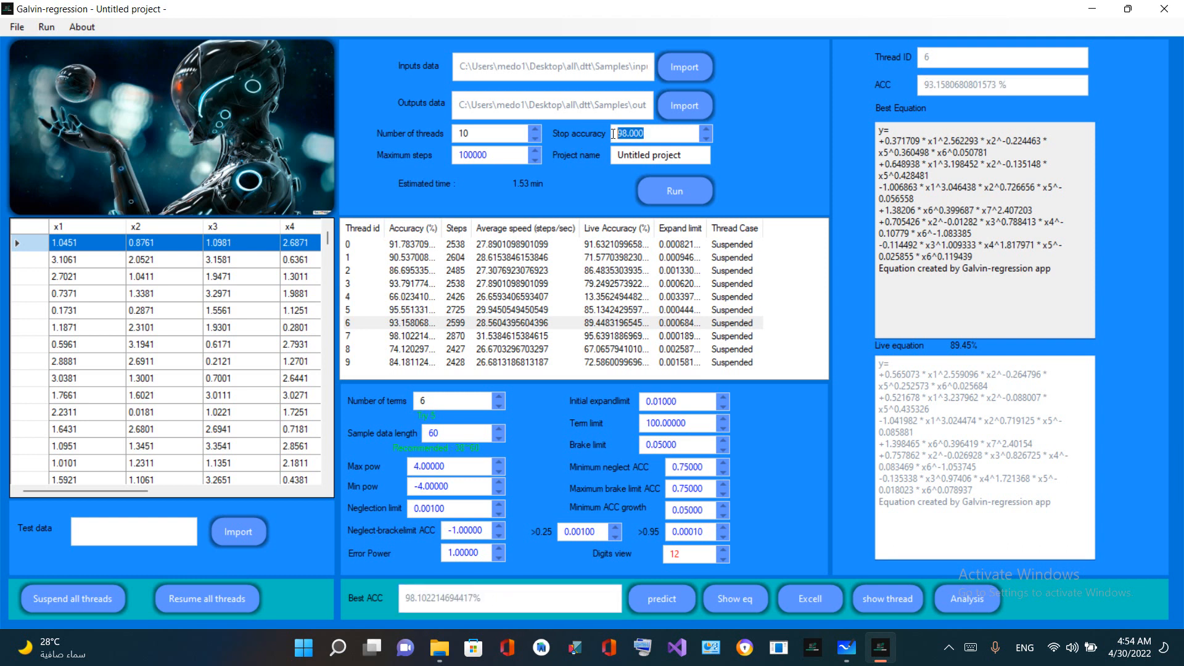
left_click_drag(660, 128, 626, 134)
left_click(492, 322)
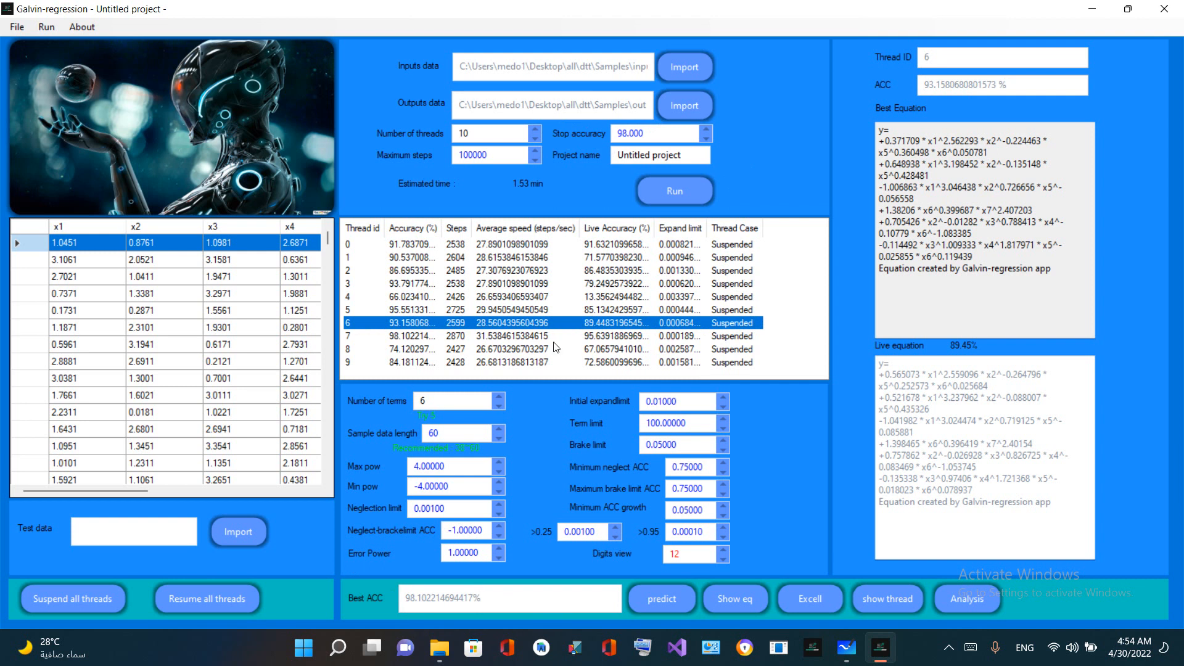
View thread 4's equations and accuracy, and bring up the best thread's details with thread 7 selected
left_click(403, 299)
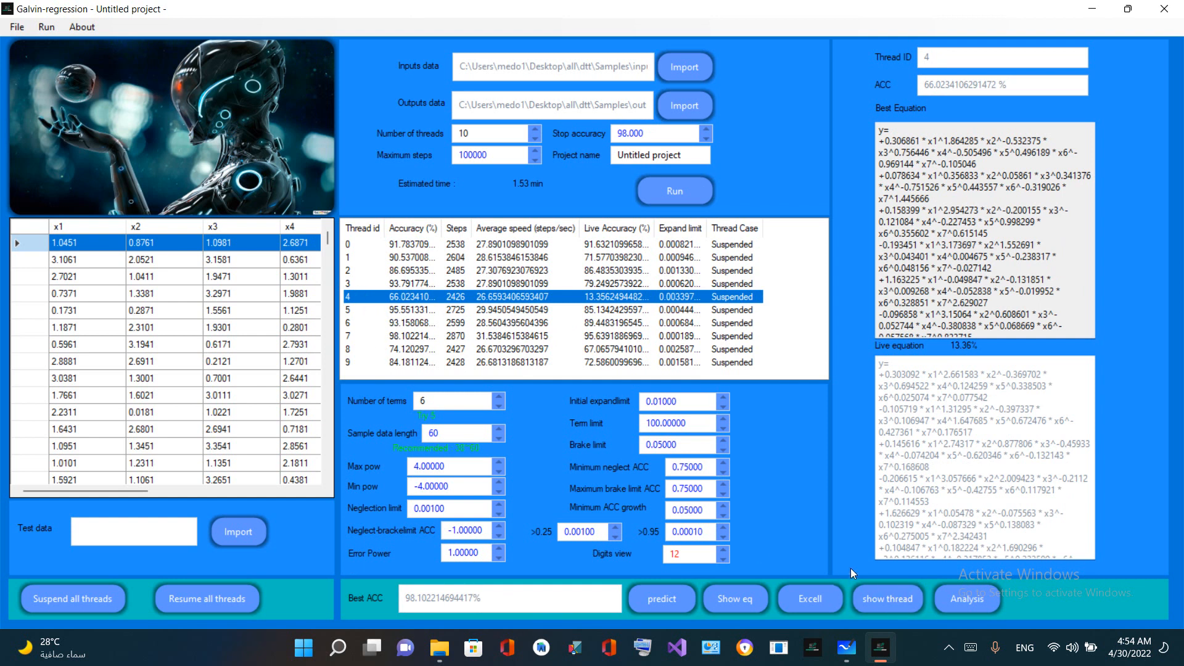
left_click(882, 598)
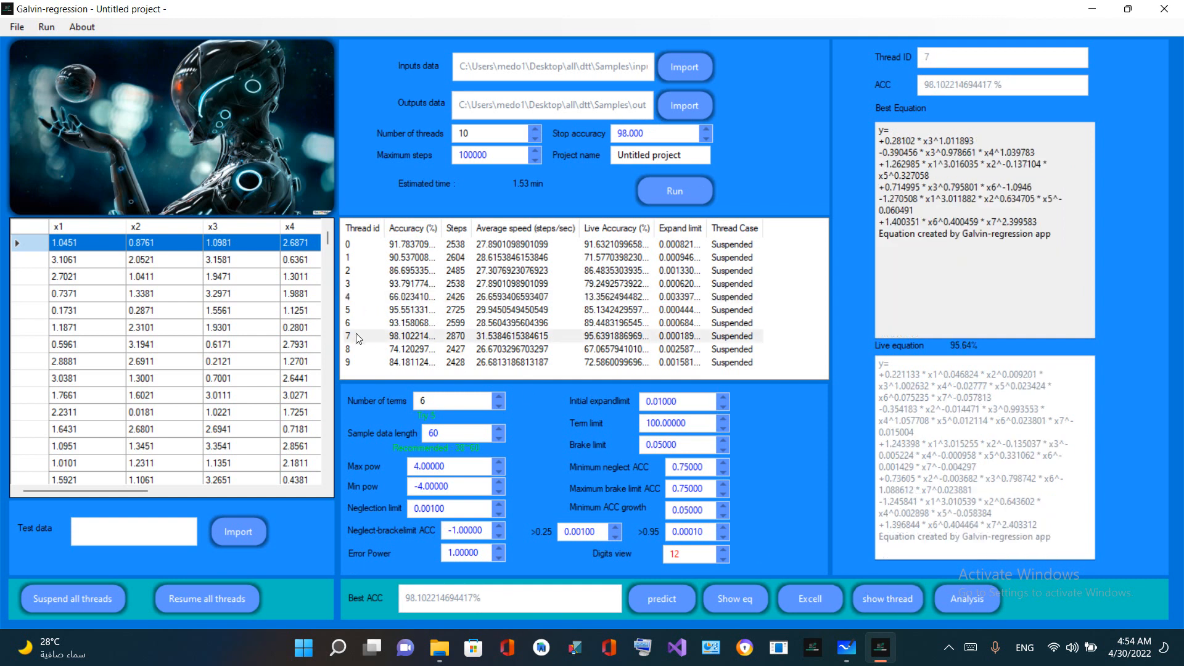
left_click(362, 334)
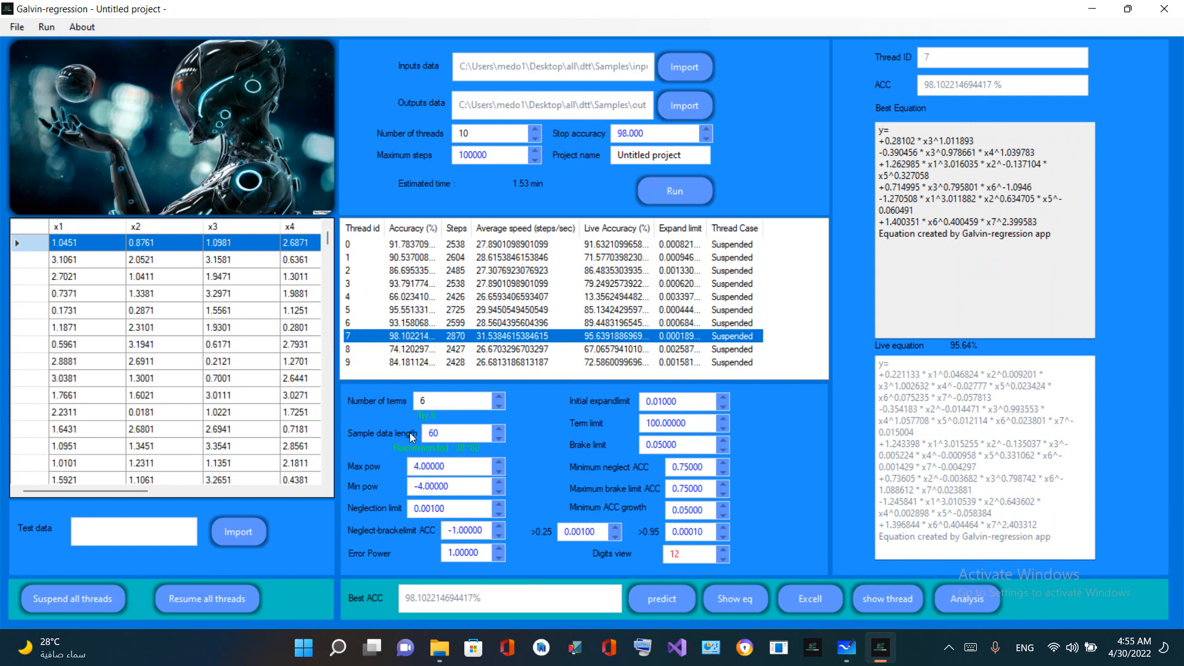
Point out the sample data length by raising it to 61, restoring it to 60, and relating it to thread 7's accuracy
left_click(498, 429)
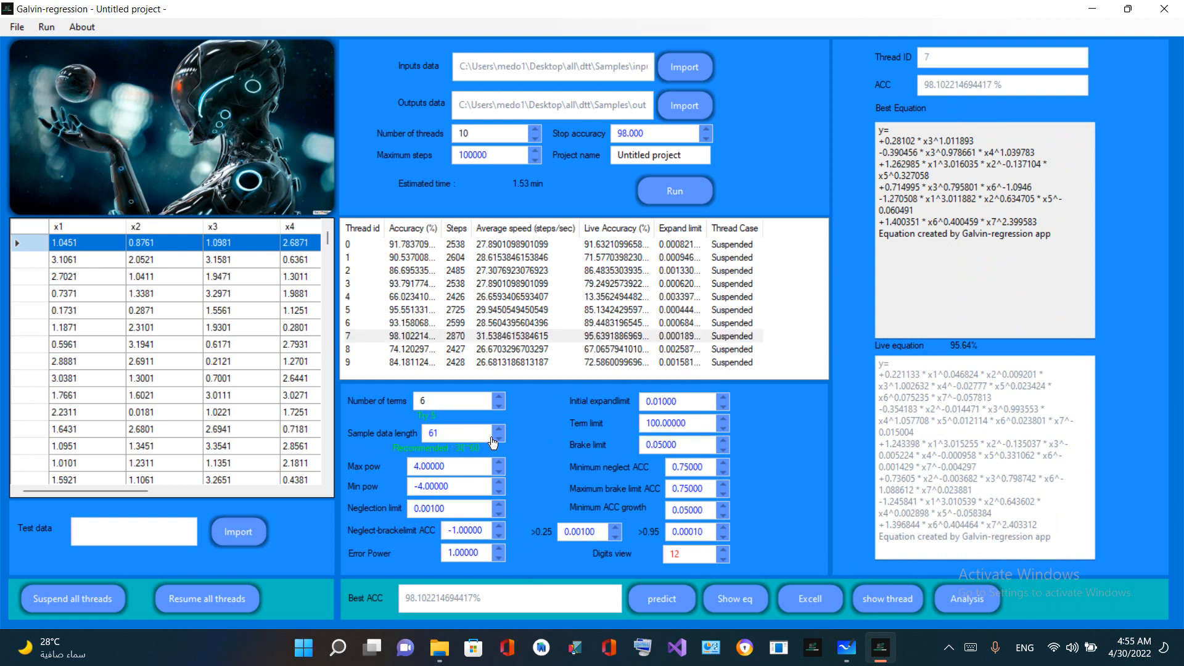
left_click(497, 442)
left_click_drag(440, 434, 417, 442)
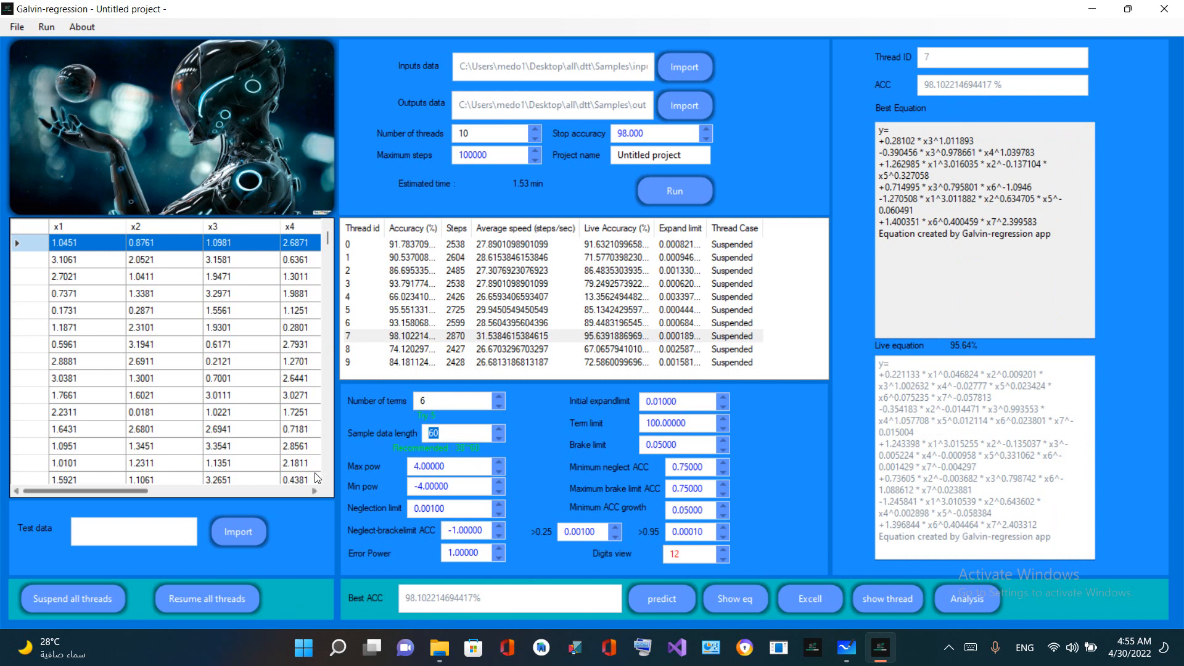
left_click(403, 338)
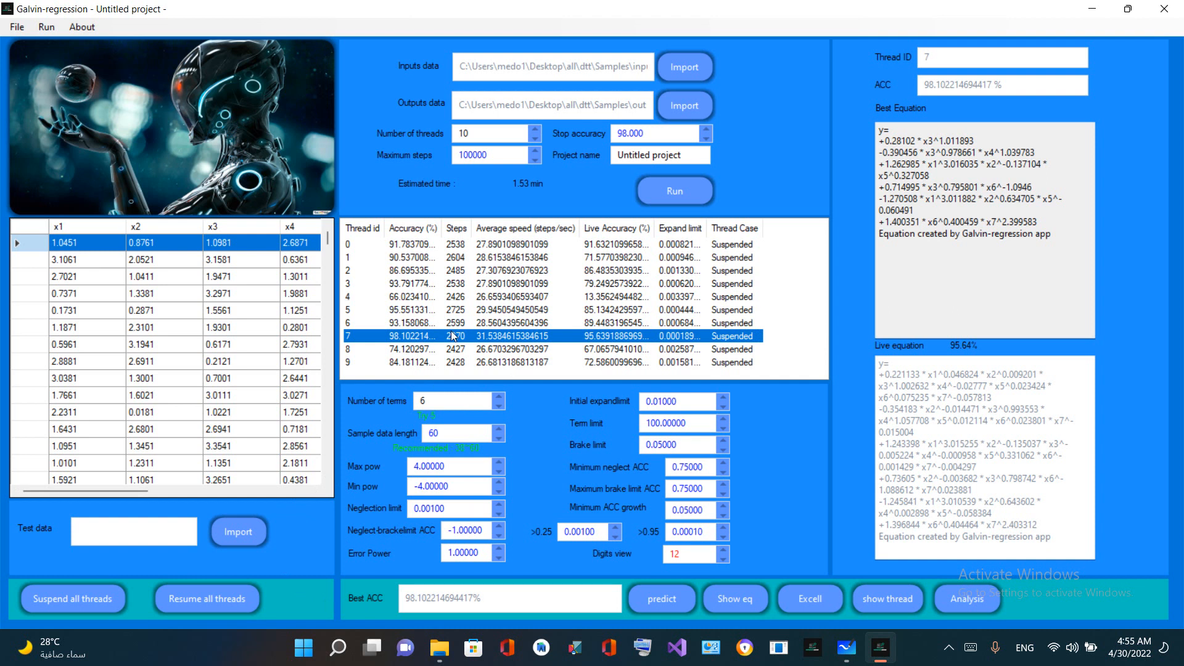
left_click(452, 439)
double_click(452, 440)
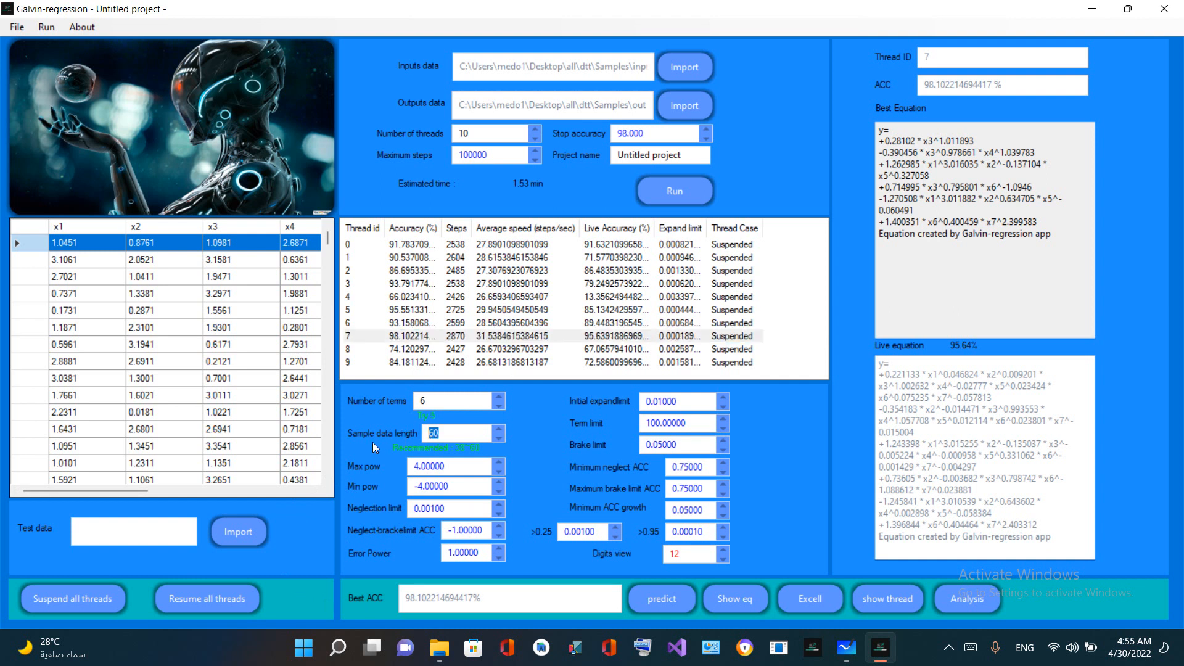
left_click(402, 339)
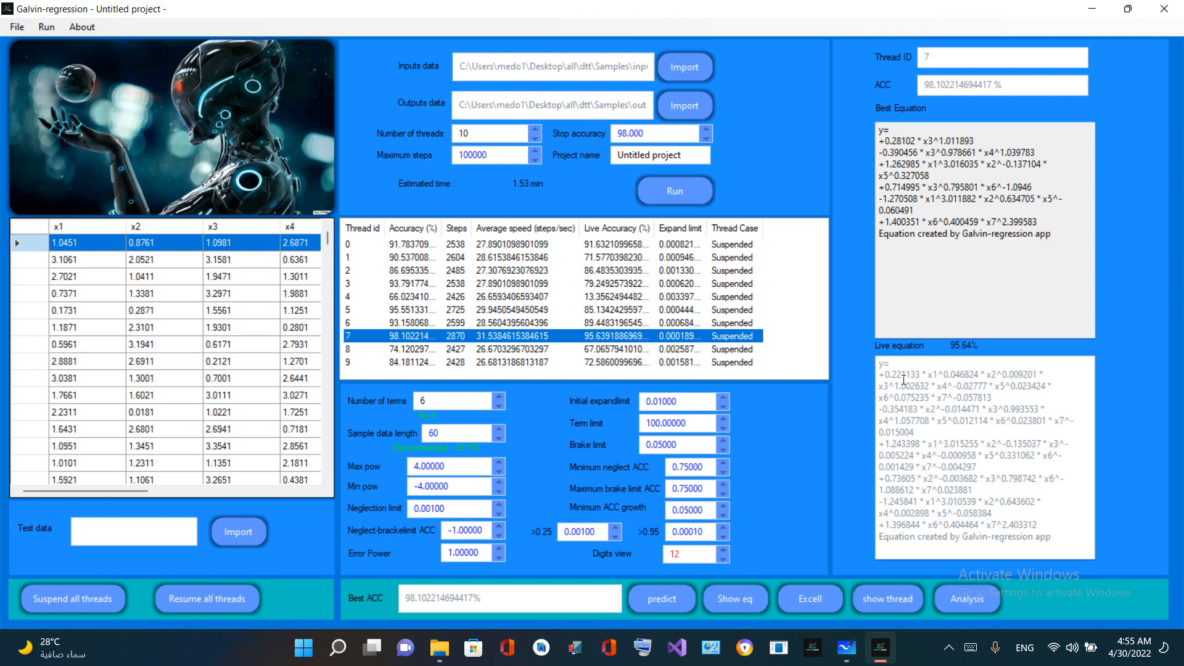
Open the analysis of thread 7's equation and look through the predictions table down to row 500
left_click(917, 399)
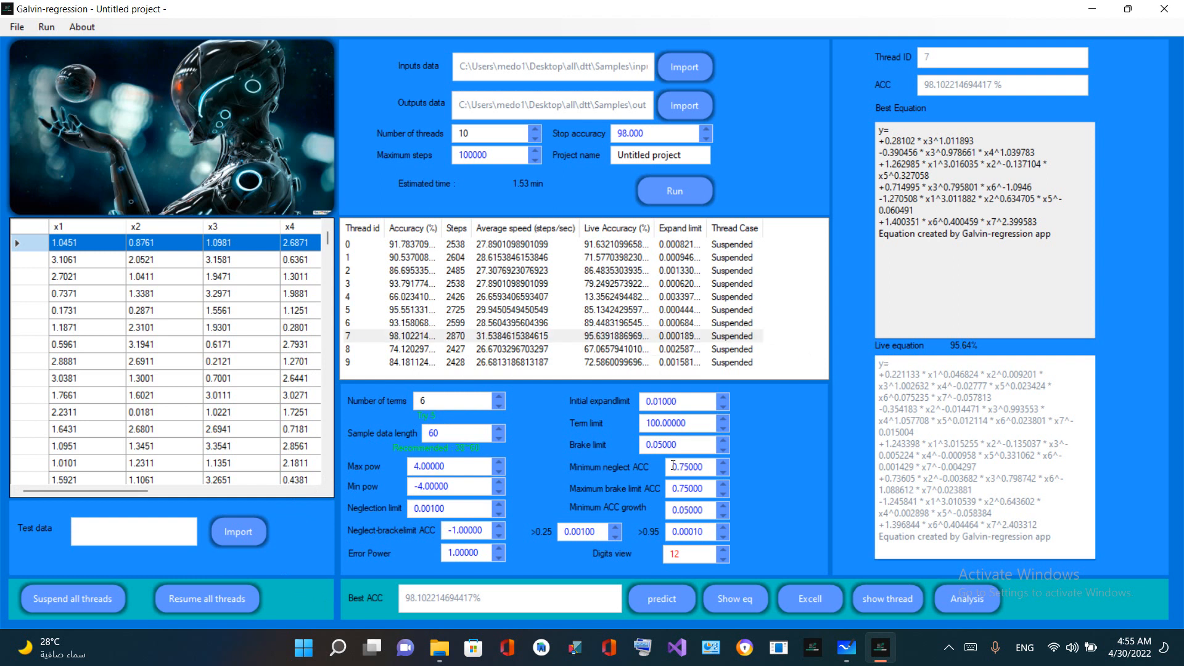
left_click(974, 594)
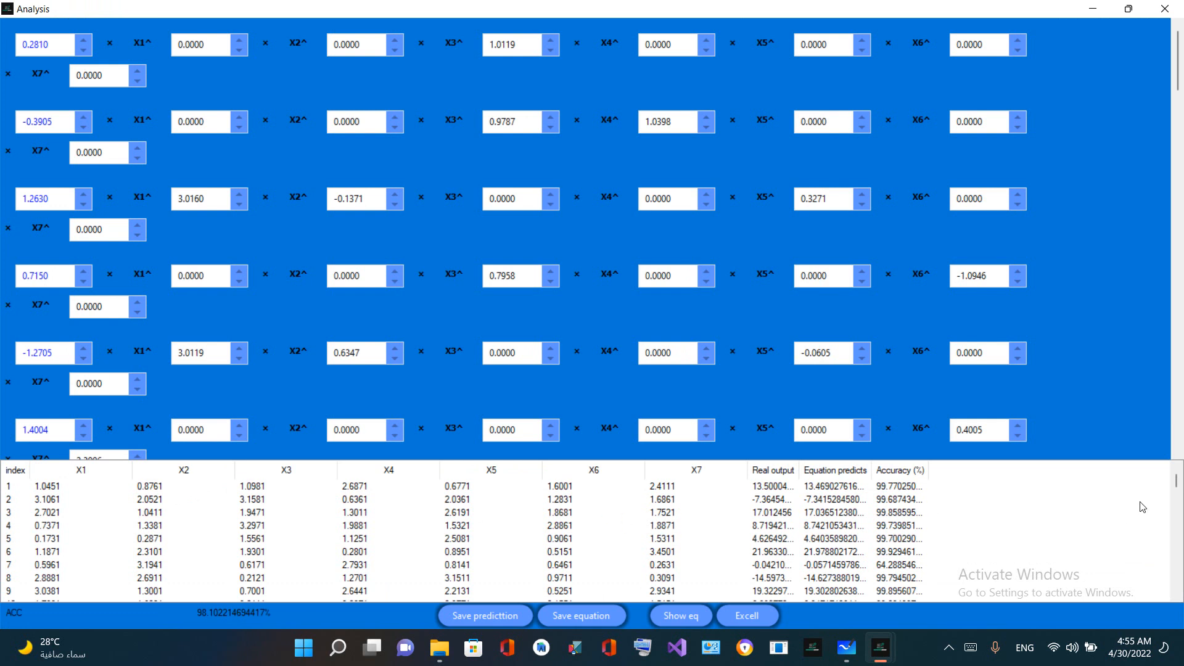
scroll(903, 520, "down", 8)
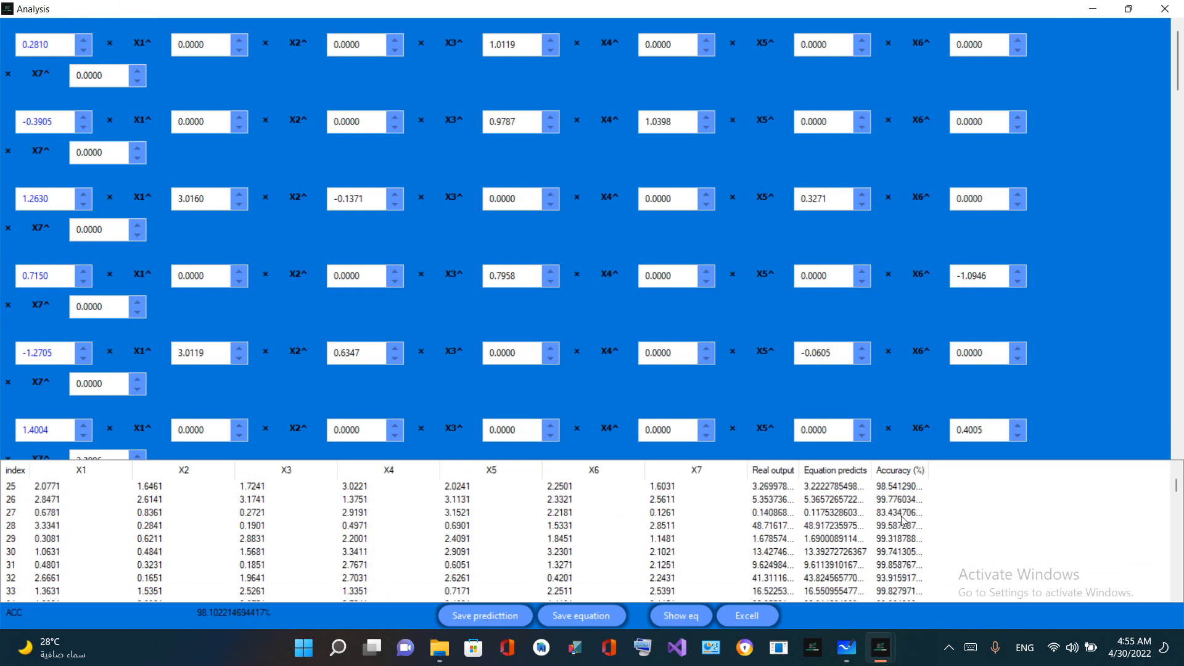
scroll(1102, 531, "down", 5)
left_click_drag(1176, 493, 1177, 595)
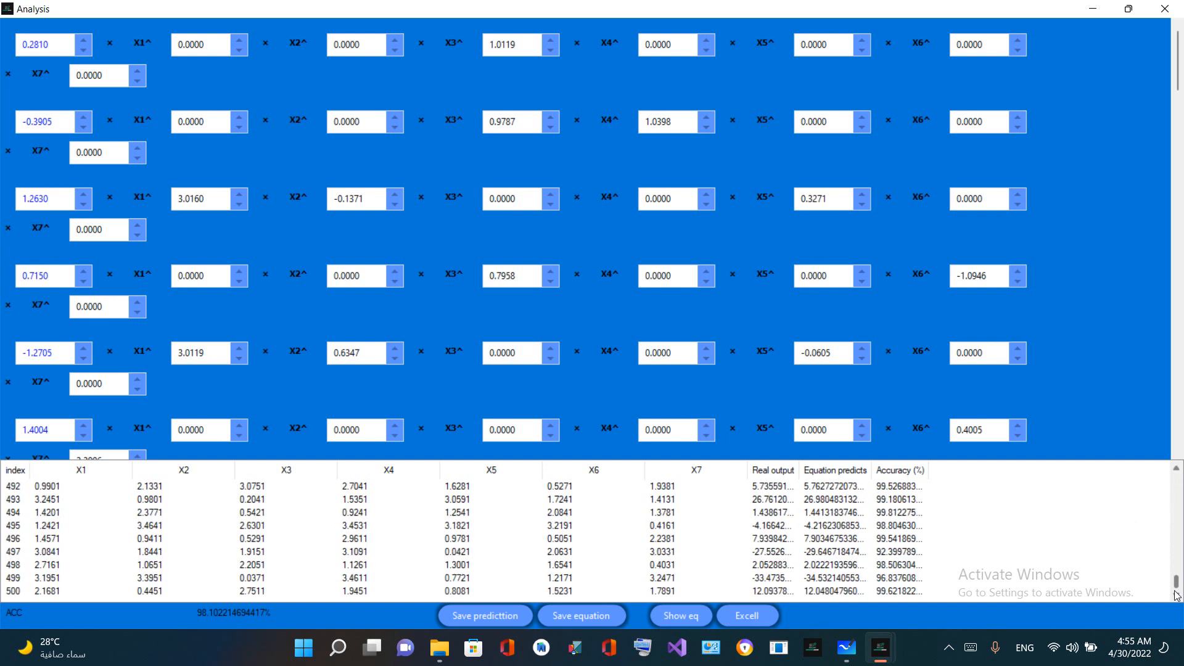
left_click(31, 592)
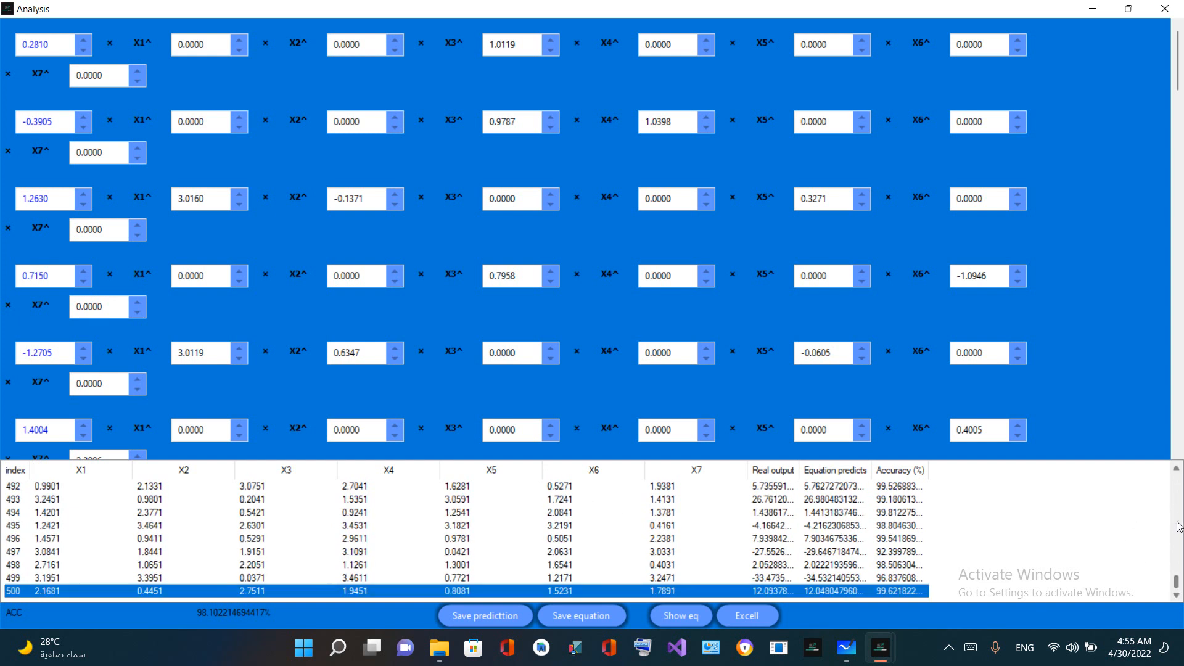
Return to the first row of the analysis table, examine its inputs and prediction, and close the analysis
scroll(1178, 525, "up", 12)
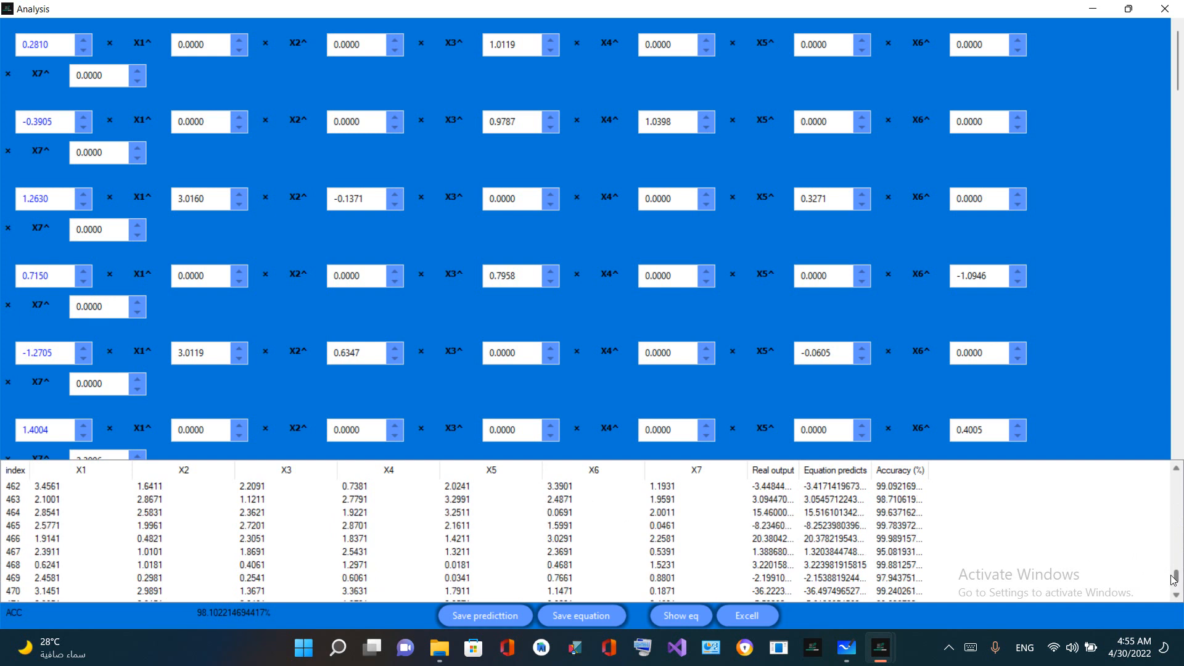
left_click_drag(1174, 580, 1175, 480)
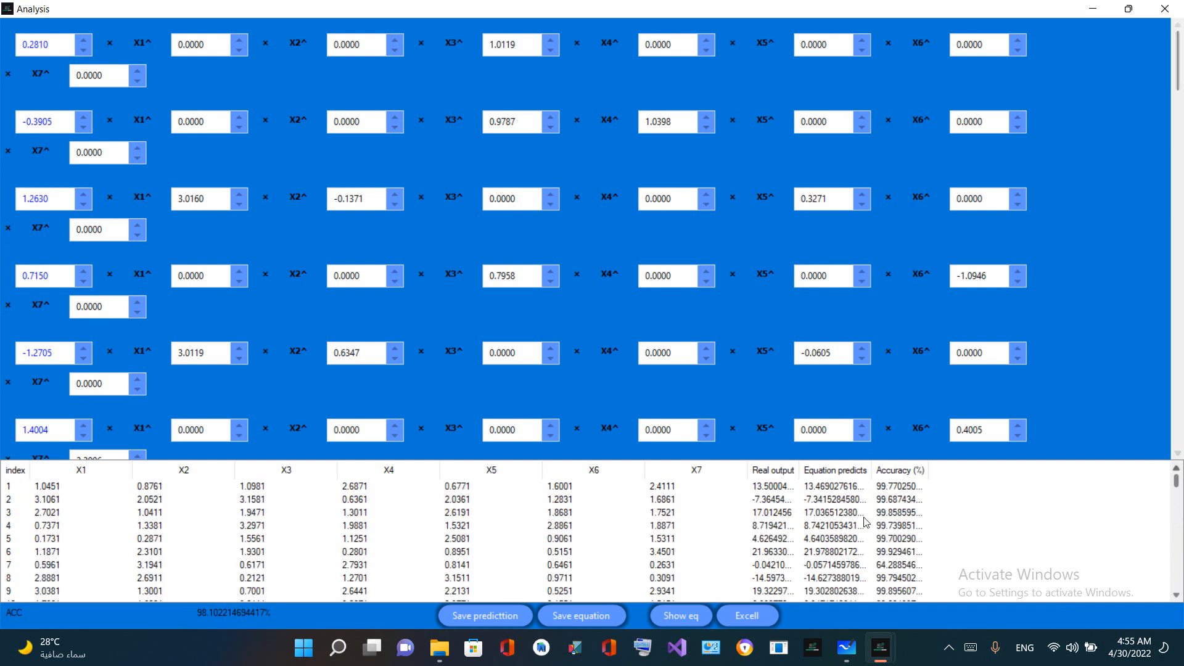
left_click(150, 491)
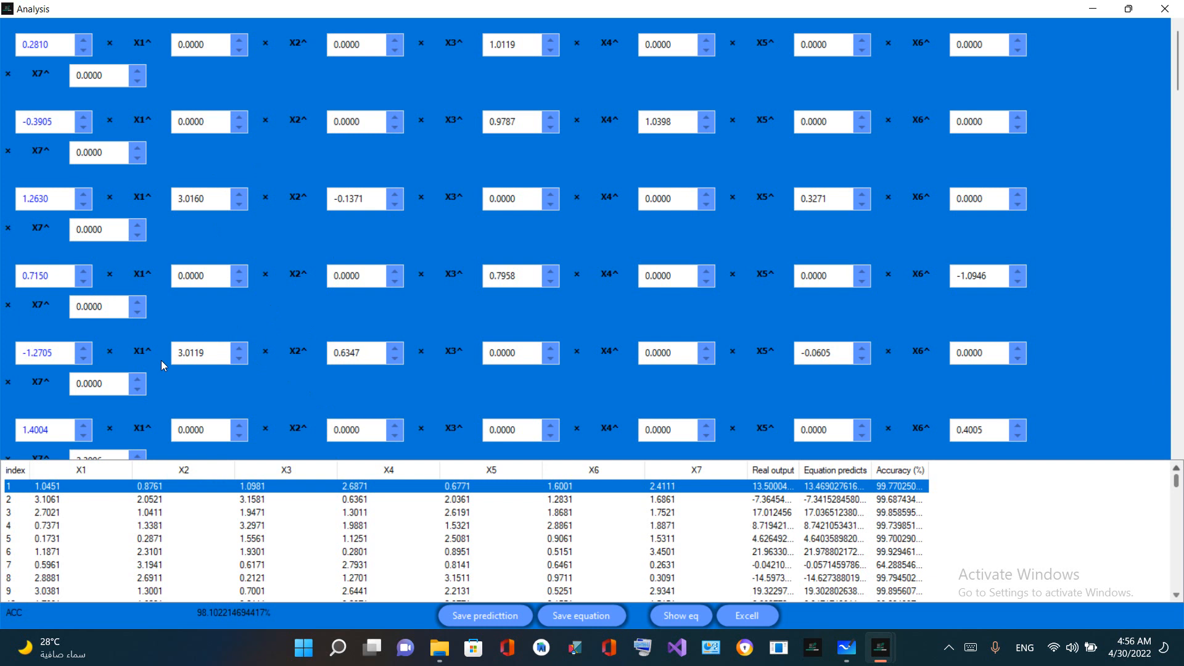
left_click(1165, 8)
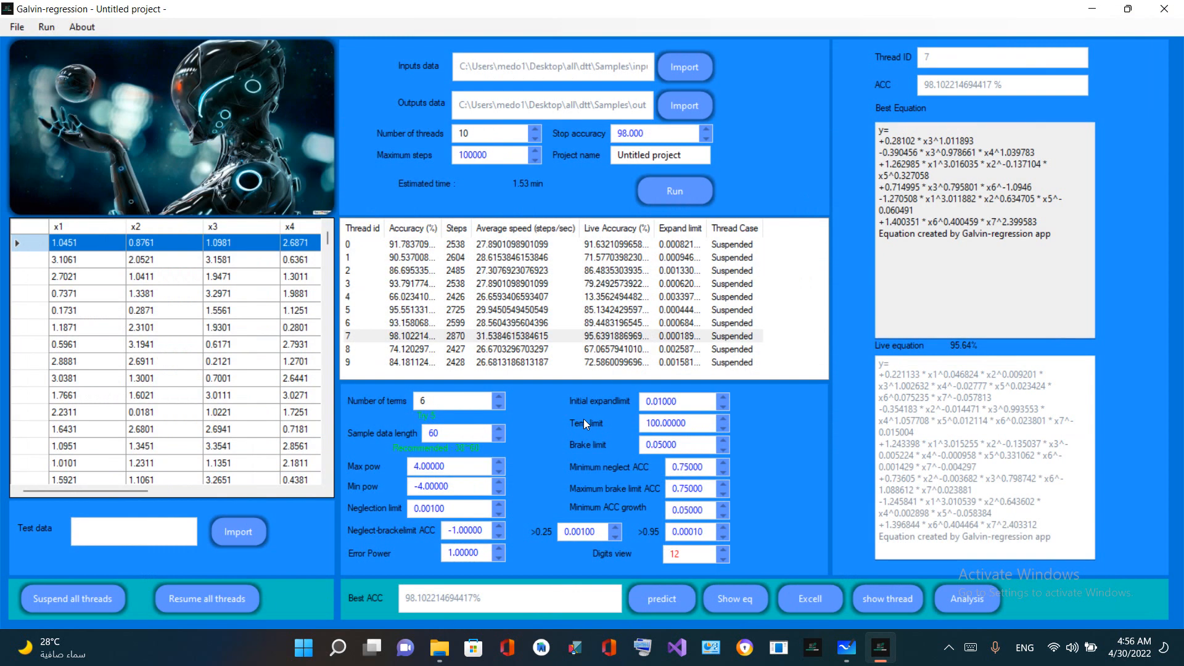
Highlight the sample data length, Max pow and Min pow settings to point them out
left_click_drag(455, 426, 277, 444)
left_click(444, 467)
double_click(442, 467)
left_click(430, 487)
double_click(429, 488)
Highlight the Max pow and Min pow limits in turn and compare them with the overall best accuracy
left_click_drag(479, 485, 408, 492)
left_click_drag(469, 467, 365, 460)
left_click_drag(460, 487, 384, 485)
left_click_drag(455, 467, 375, 464)
left_click(439, 467)
left_click_drag(450, 468, 349, 467)
left_click_drag(505, 600, 390, 597)
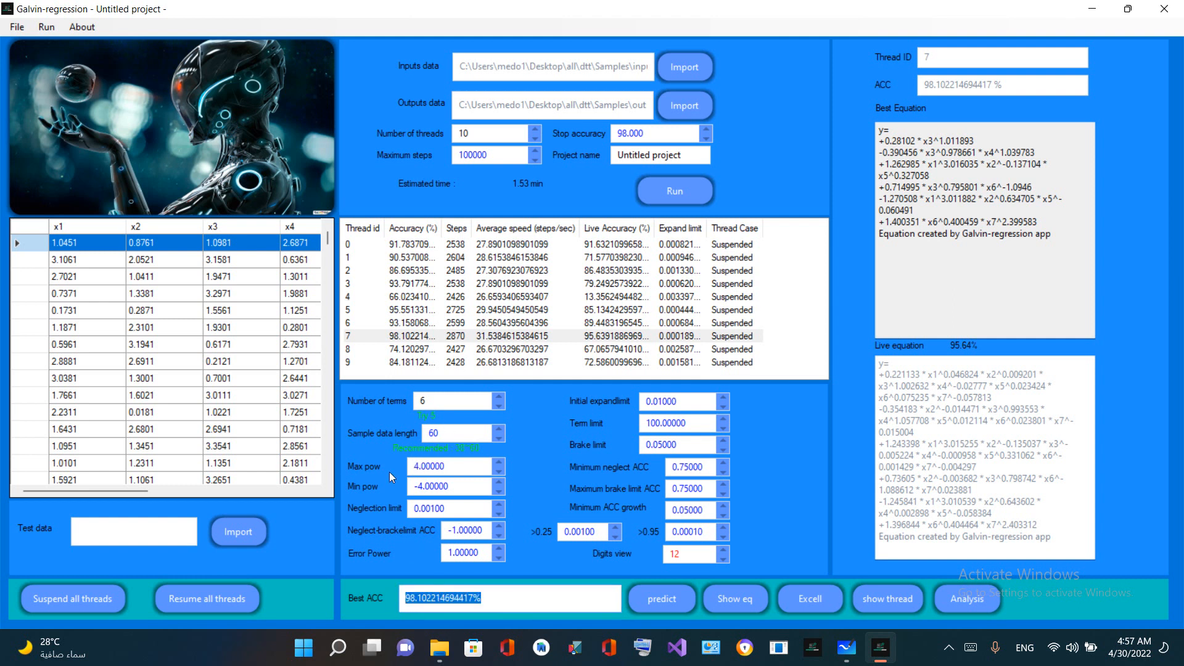
double_click(437, 463)
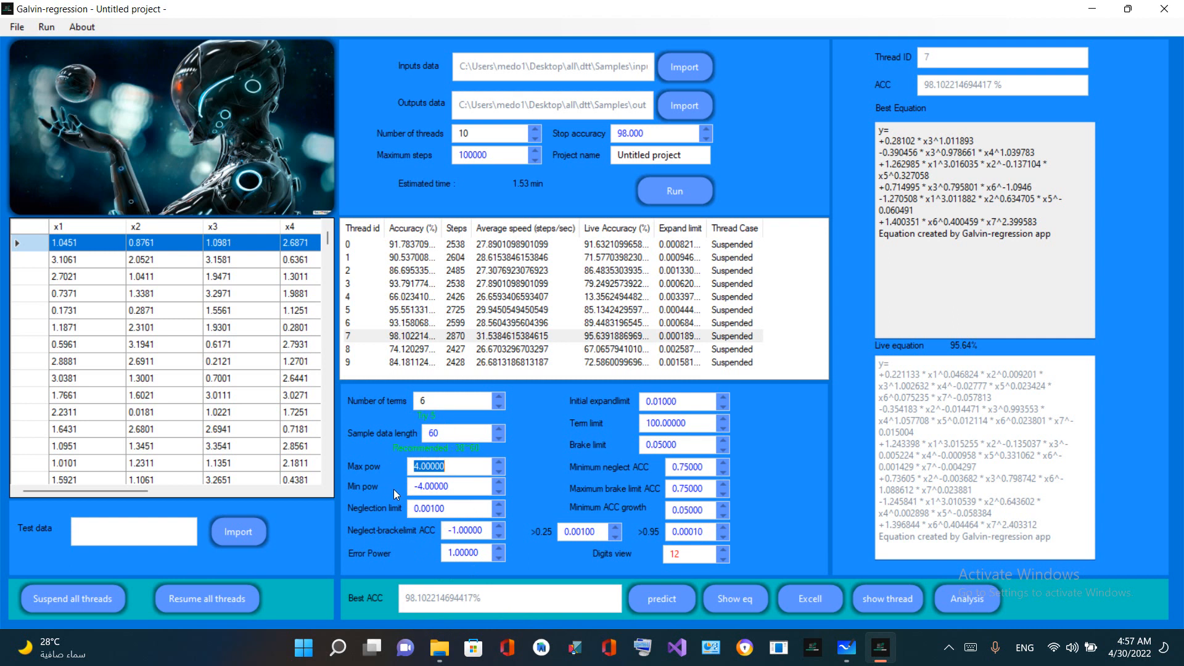
Highlight the term limit and the first term's coefficient and variable in thread 7's best equation
left_click(702, 417)
left_click_drag(696, 423, 615, 425)
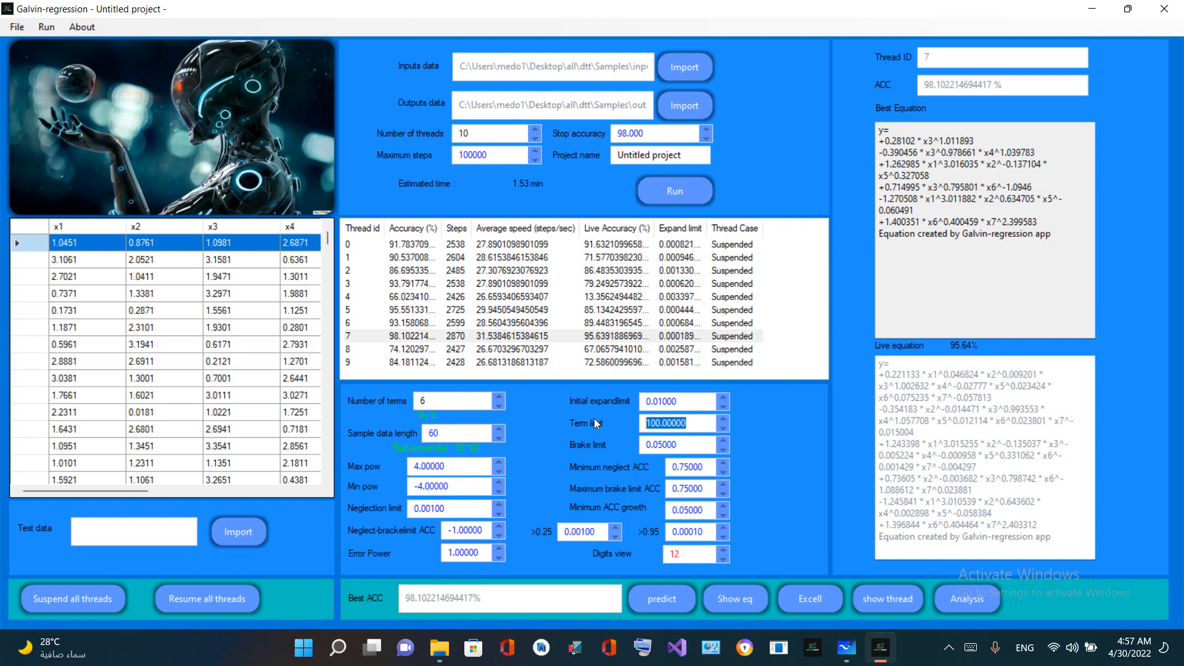
left_click_drag(885, 140, 982, 141)
left_click(908, 158)
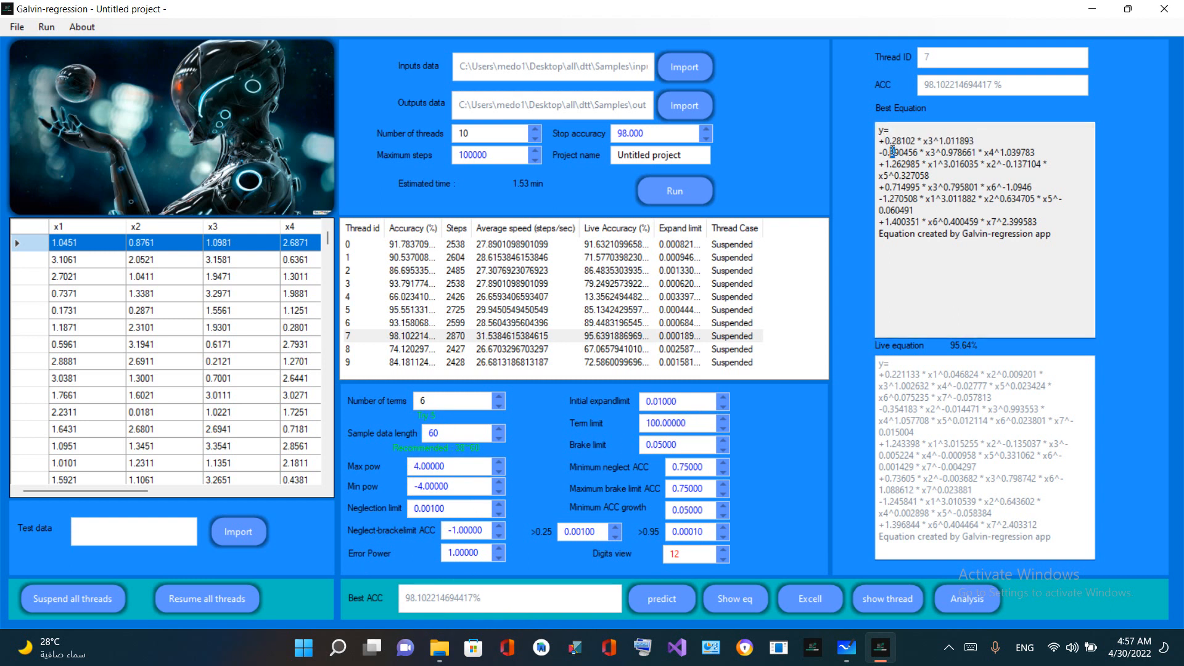
double_click(899, 140)
double_click(934, 139)
left_click(982, 140)
left_click_drag(883, 141, 918, 140)
Highlight the term limit again and relate it to all the terms of thread 7's best equation
left_click(706, 424)
double_click(706, 425)
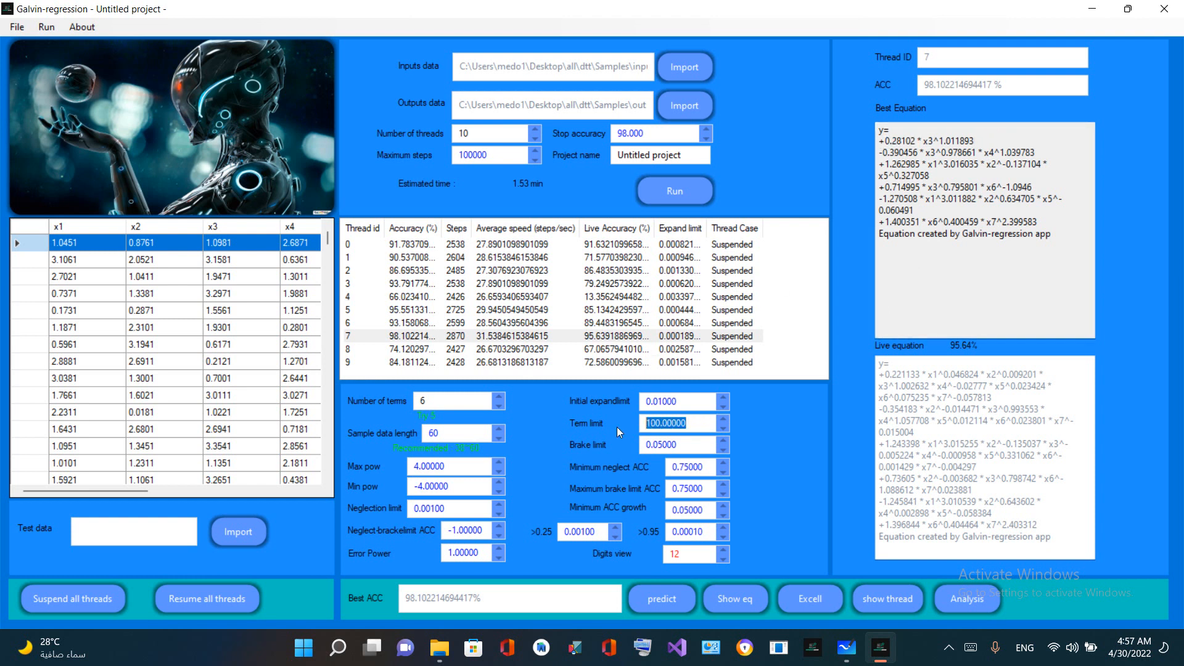
left_click_drag(879, 140, 894, 234)
double_click(669, 423)
Compare the brake limit with the fourth and fifth coefficients of thread 7's best equation, and select thread 7's row
left_click_drag(671, 446, 633, 444)
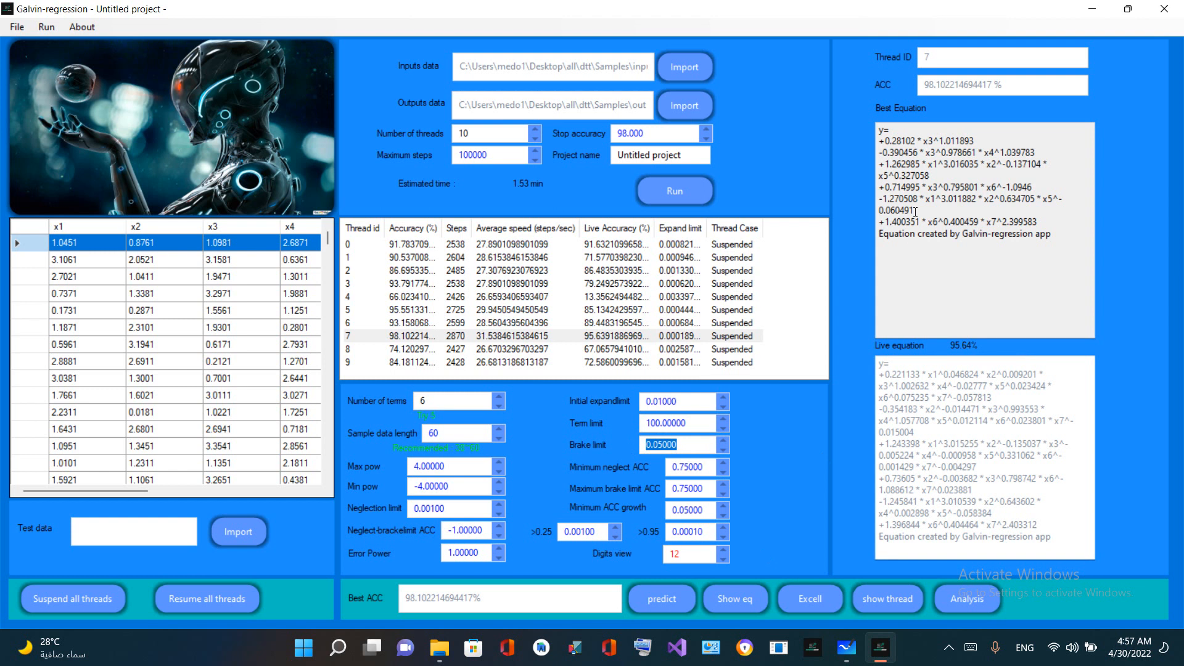
left_click(887, 187)
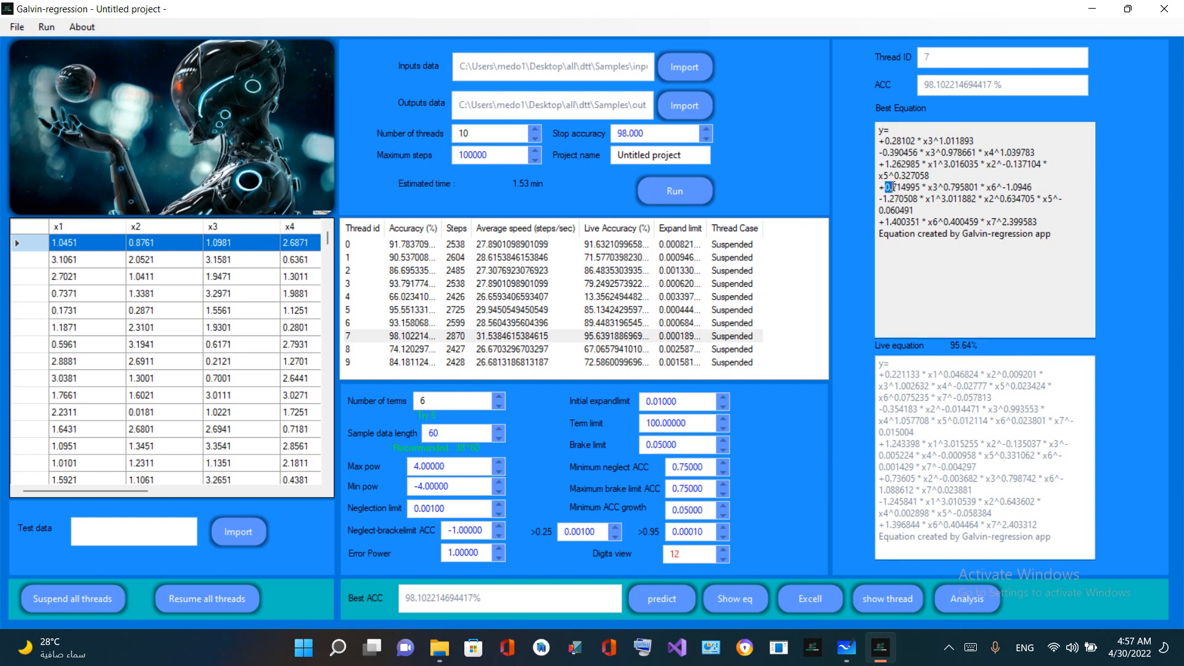
left_click_drag(665, 450, 641, 443)
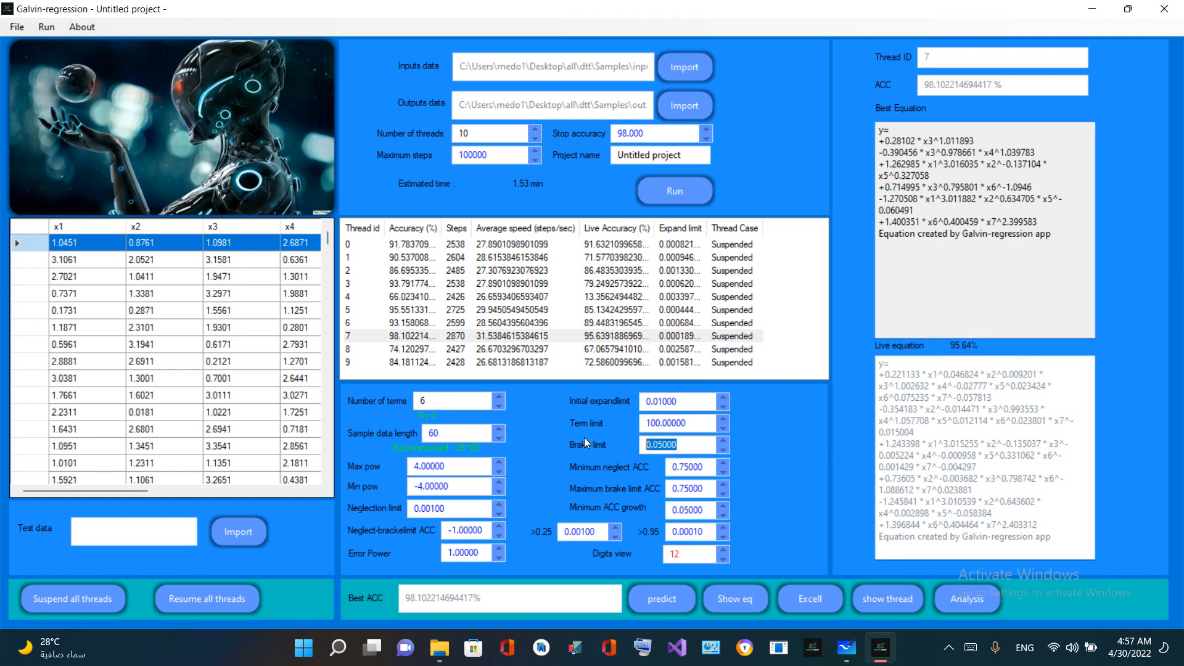
left_click_drag(917, 200, 877, 203)
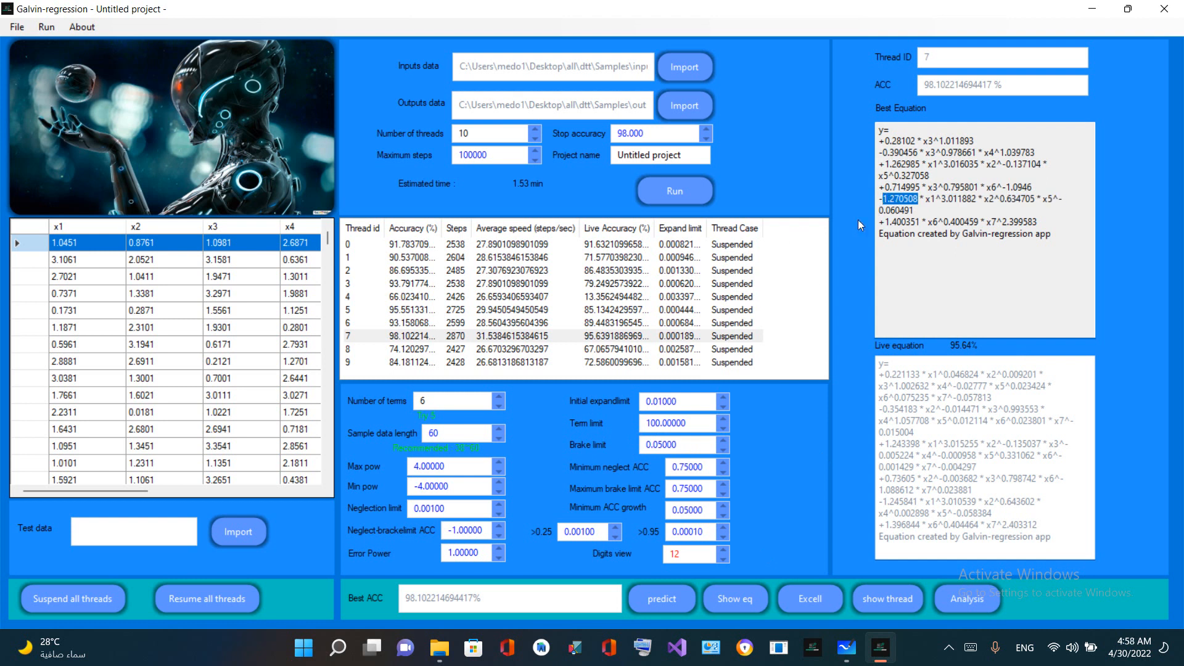
left_click_drag(690, 440, 649, 417)
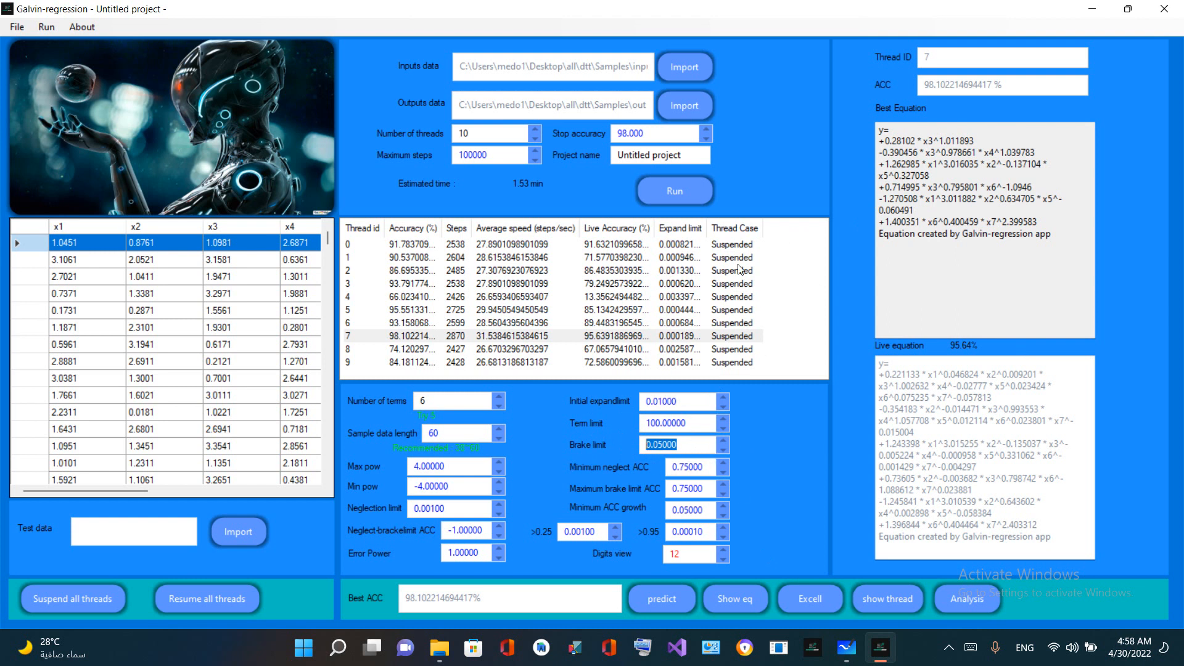
left_click(686, 336)
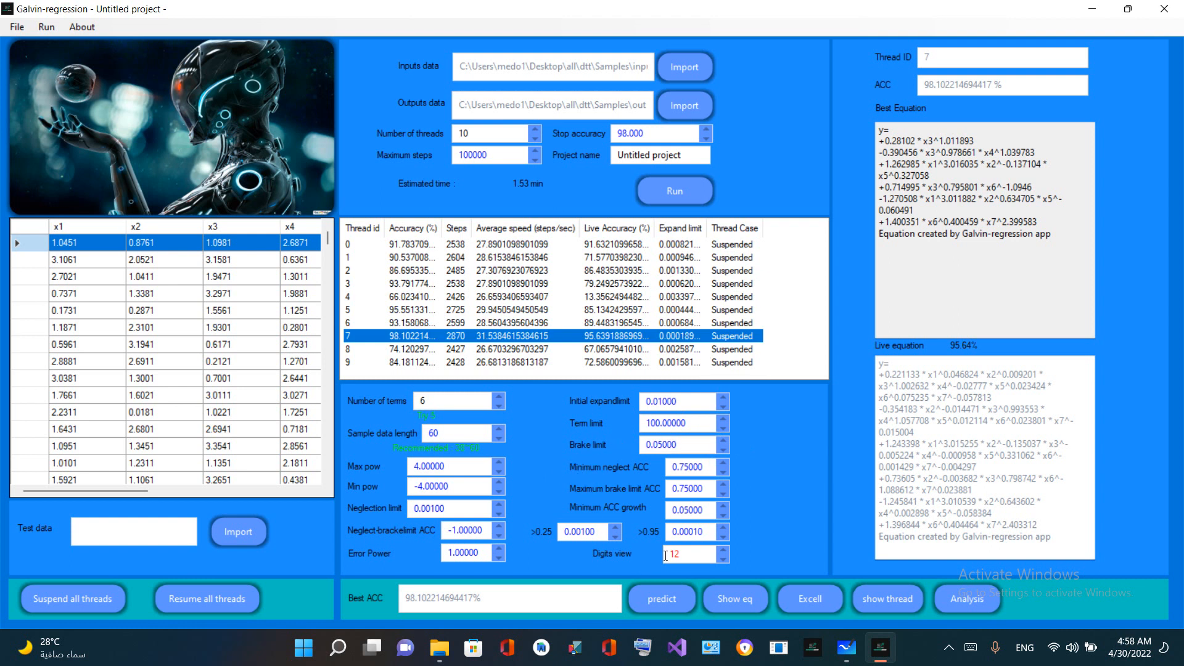
Highlight the Digits view setting and the decimals in thread 7's best equation that it controls
left_click_drag(673, 553, 693, 553)
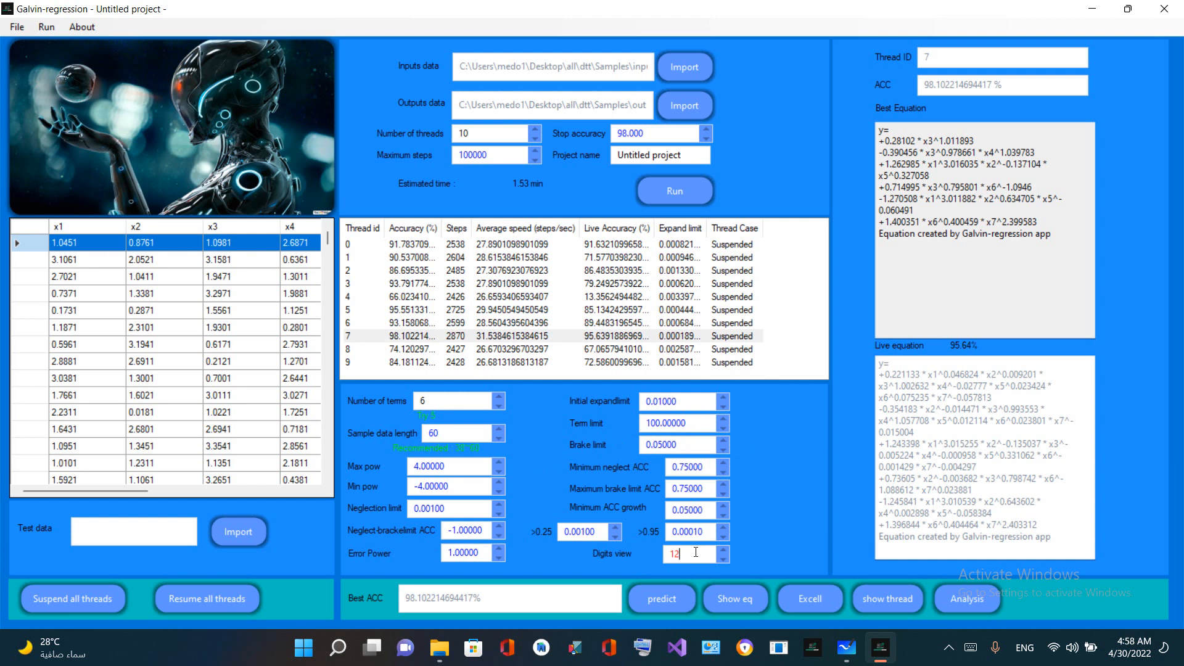
double_click(677, 553)
left_click_drag(1033, 254, 820, 105)
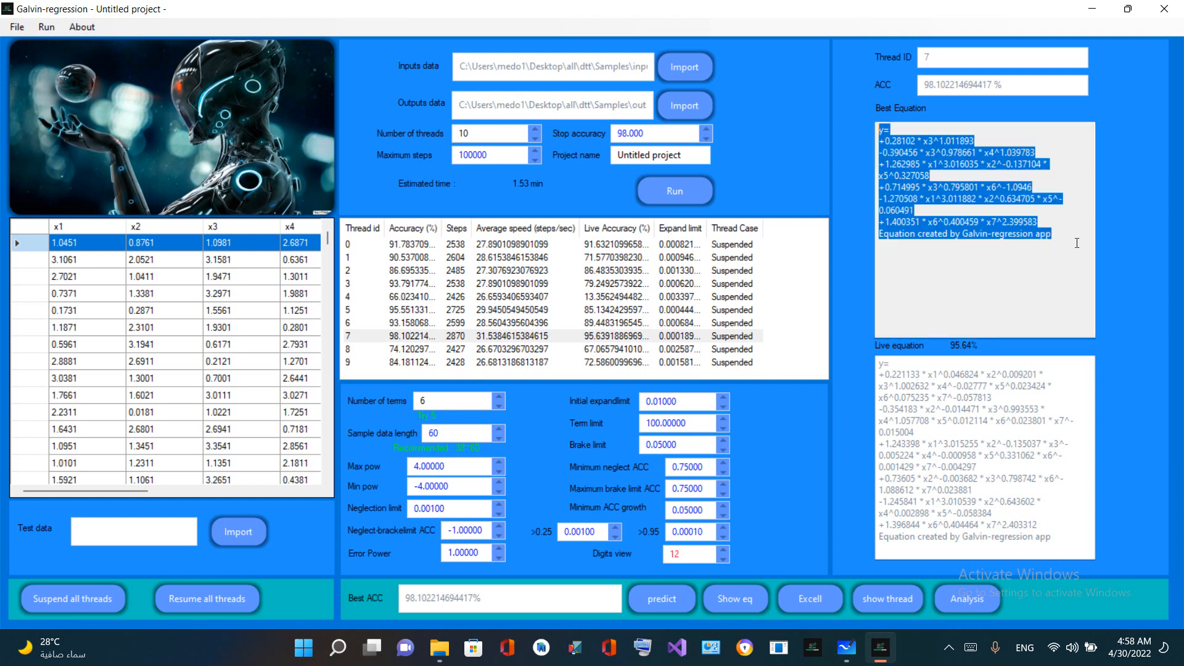
left_click(974, 204)
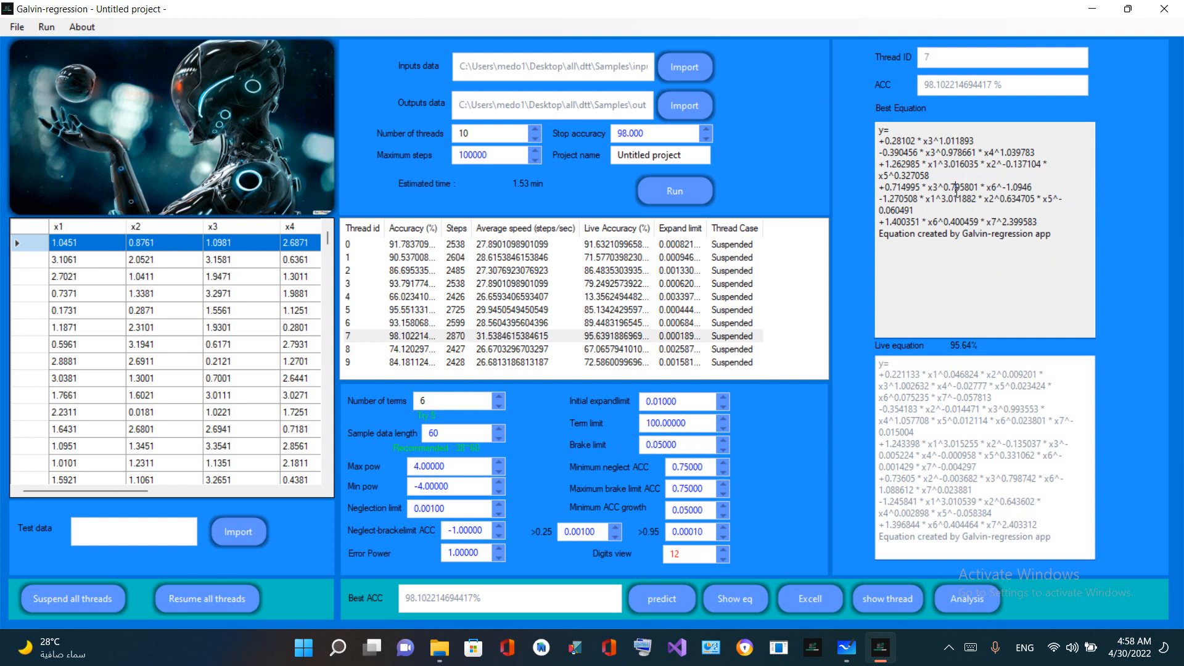
double_click(957, 192)
Set Digits view to 2 and highlight thread 7's shortened best equation
left_click_drag(687, 553, 645, 547)
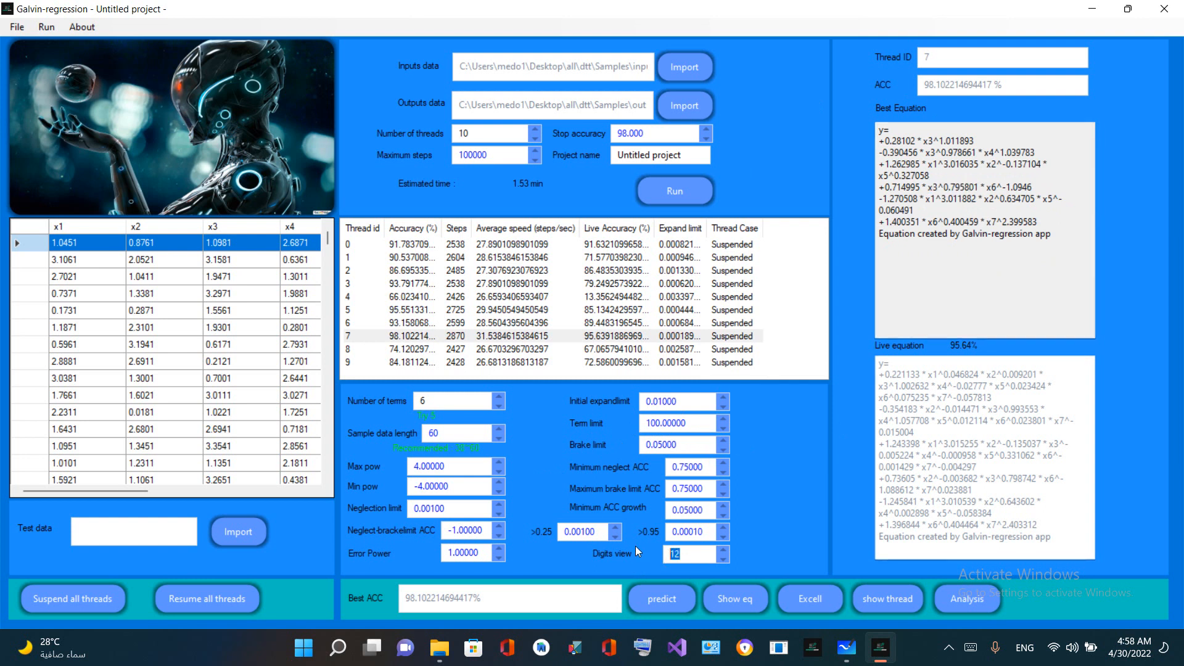
type("2")
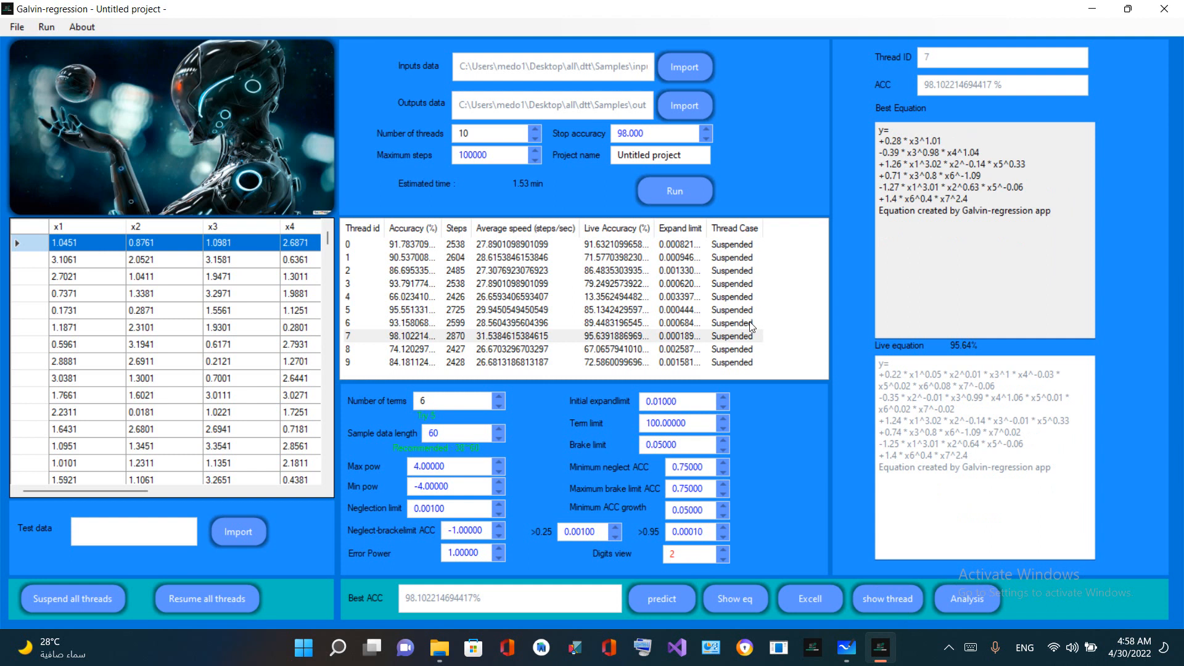
left_click_drag(1052, 220, 850, 113)
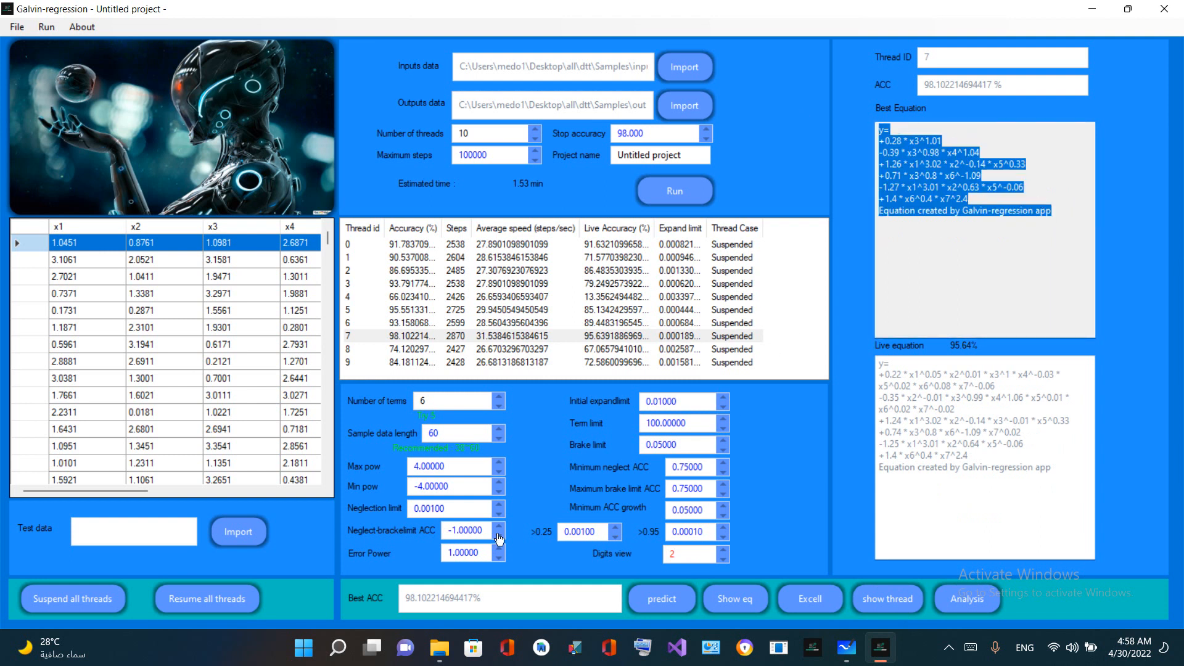
Point out the Error Power setting and highlight the overall best accuracy value
left_click(447, 514)
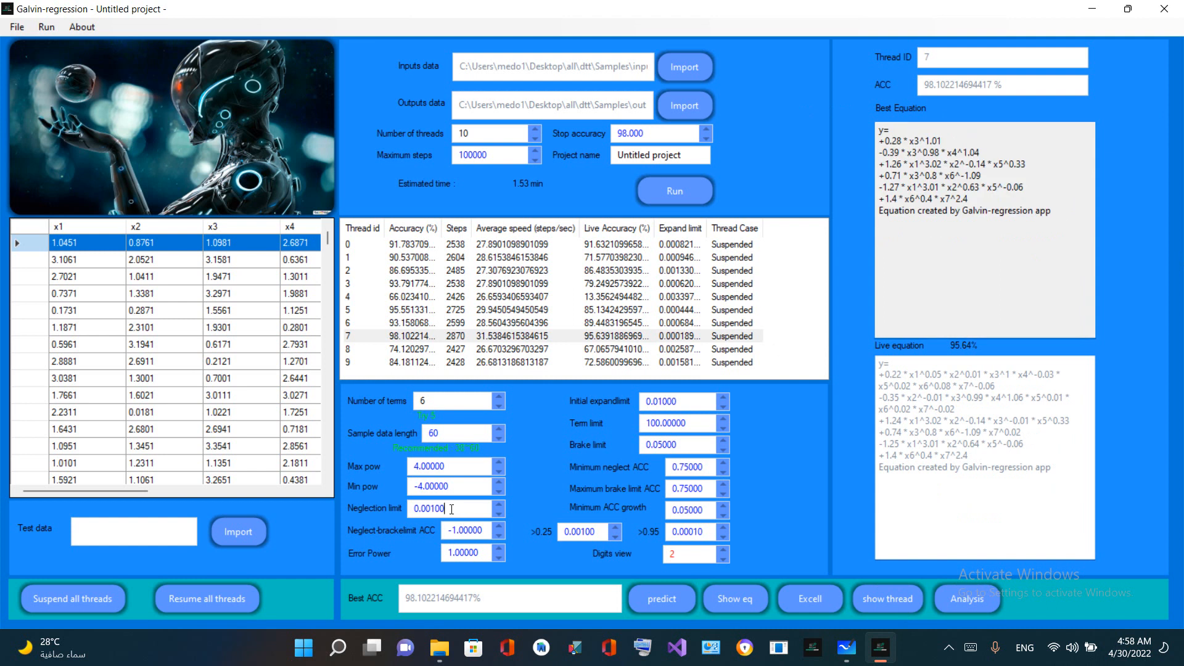
left_click(460, 553)
left_click_drag(474, 607, 404, 608)
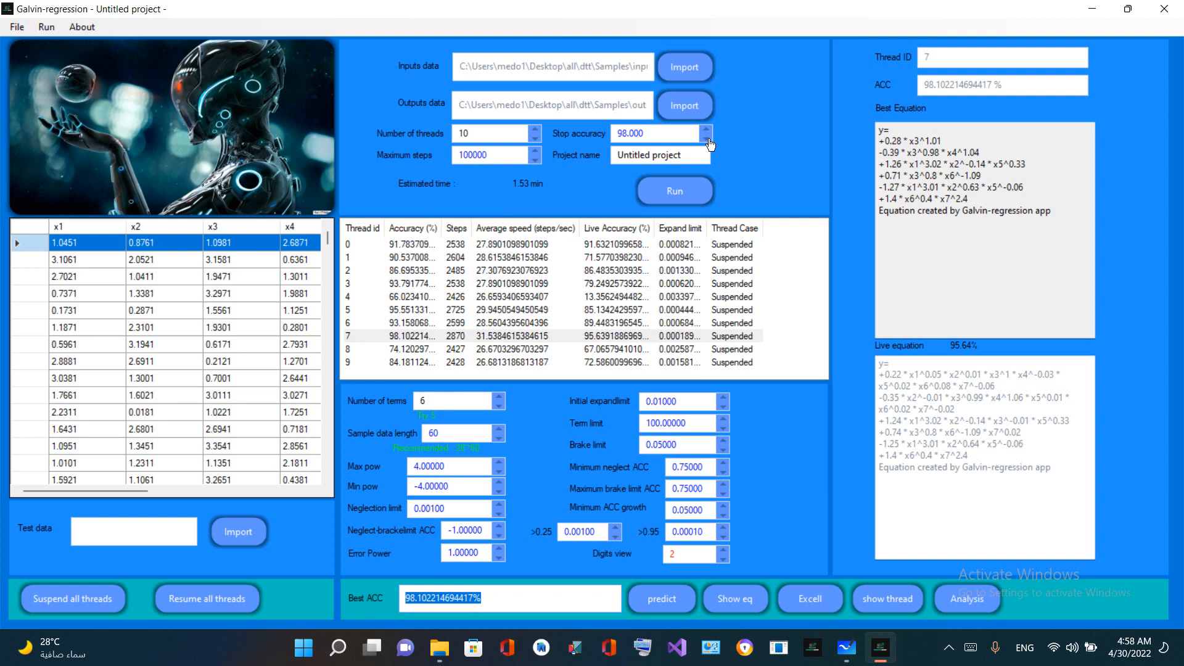
Set the stop accuracy to 99.99 and resume all threads
left_click(679, 136)
double_click(626, 136)
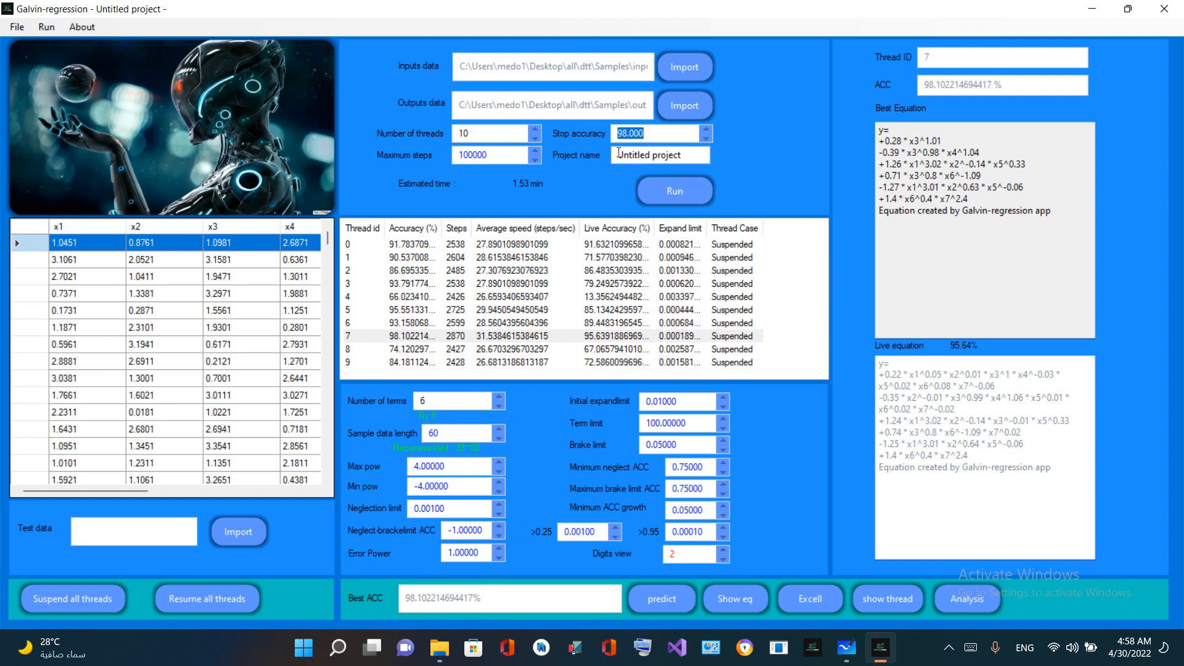
type("99.99")
left_click_drag(655, 141, 491, 125)
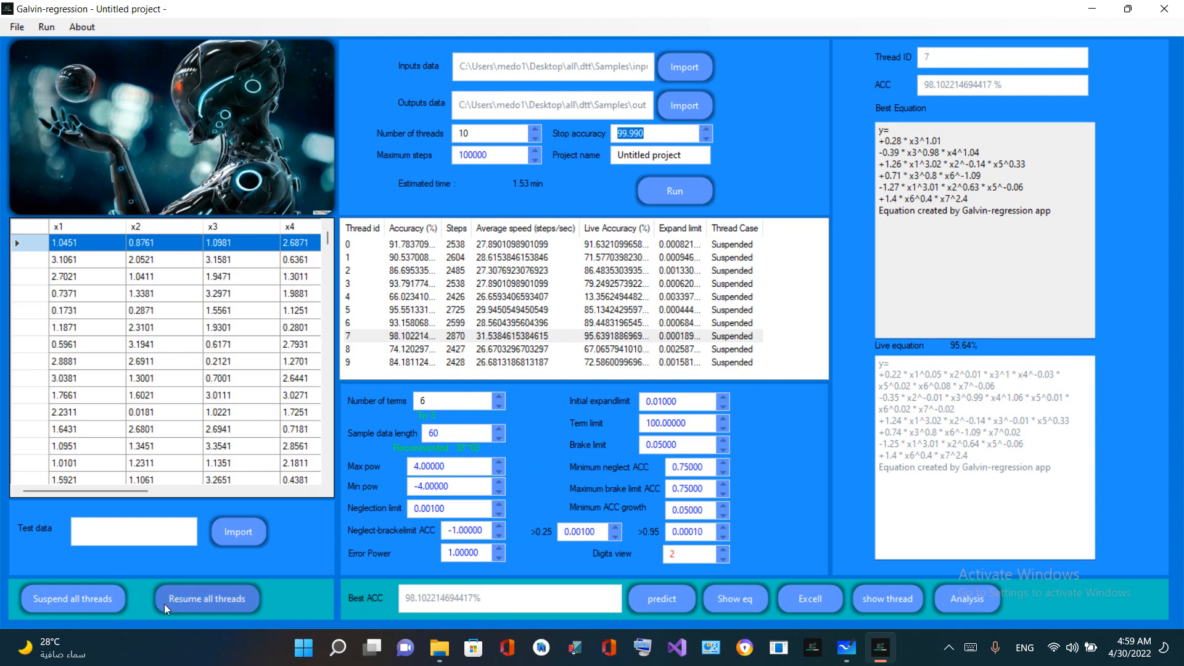
left_click(205, 601)
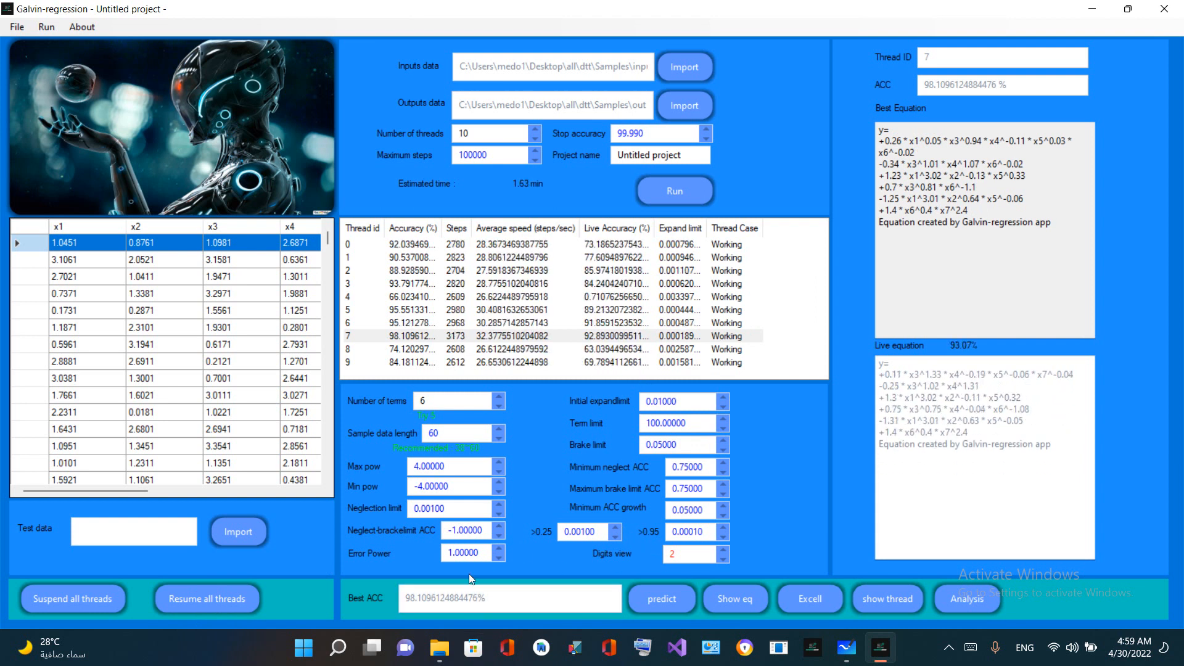
Watch the best accuracy while the threads run, and select the third row of the inputs data
double_click(415, 599)
double_click(417, 598)
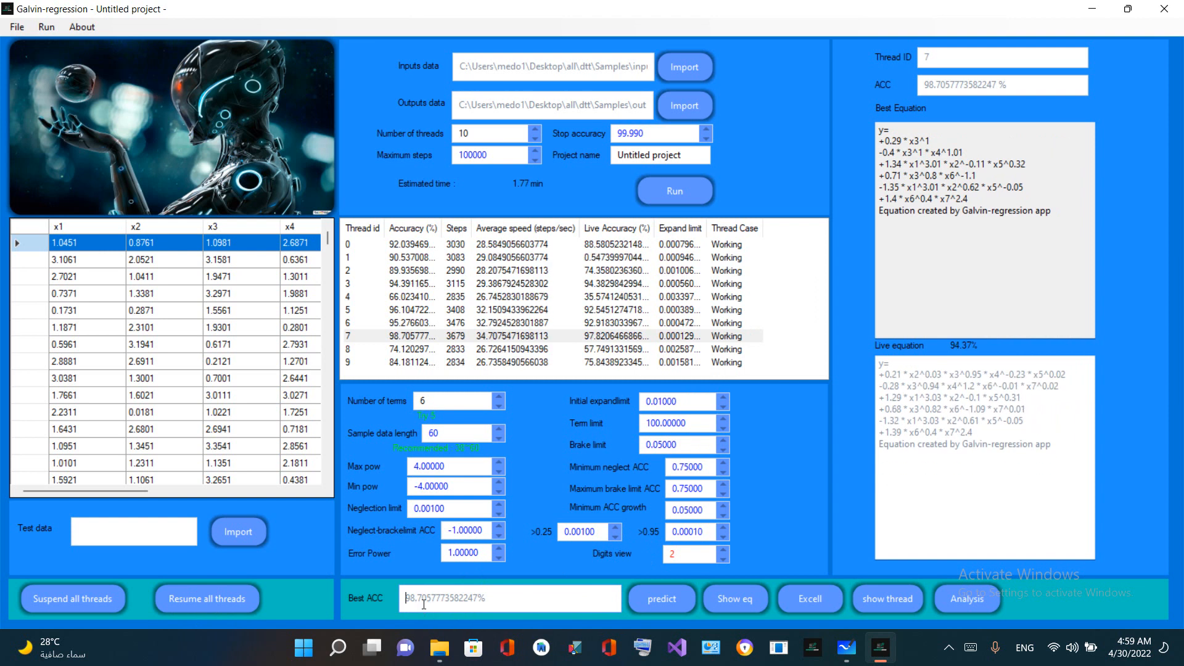
double_click(424, 598)
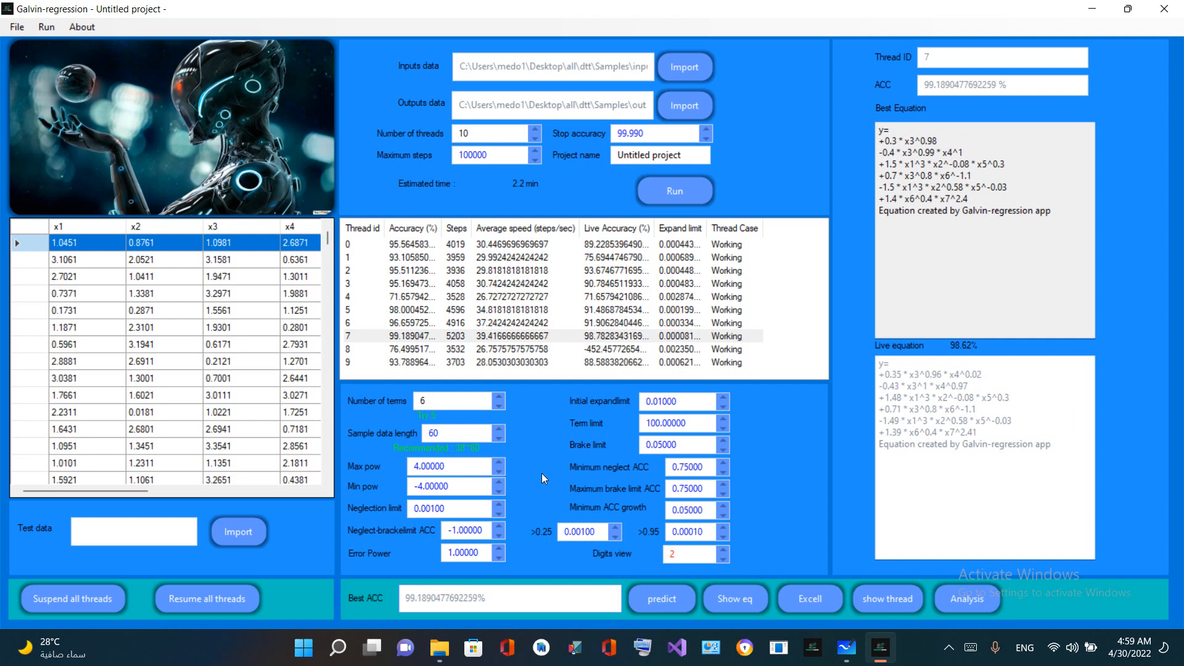
left_click(247, 281)
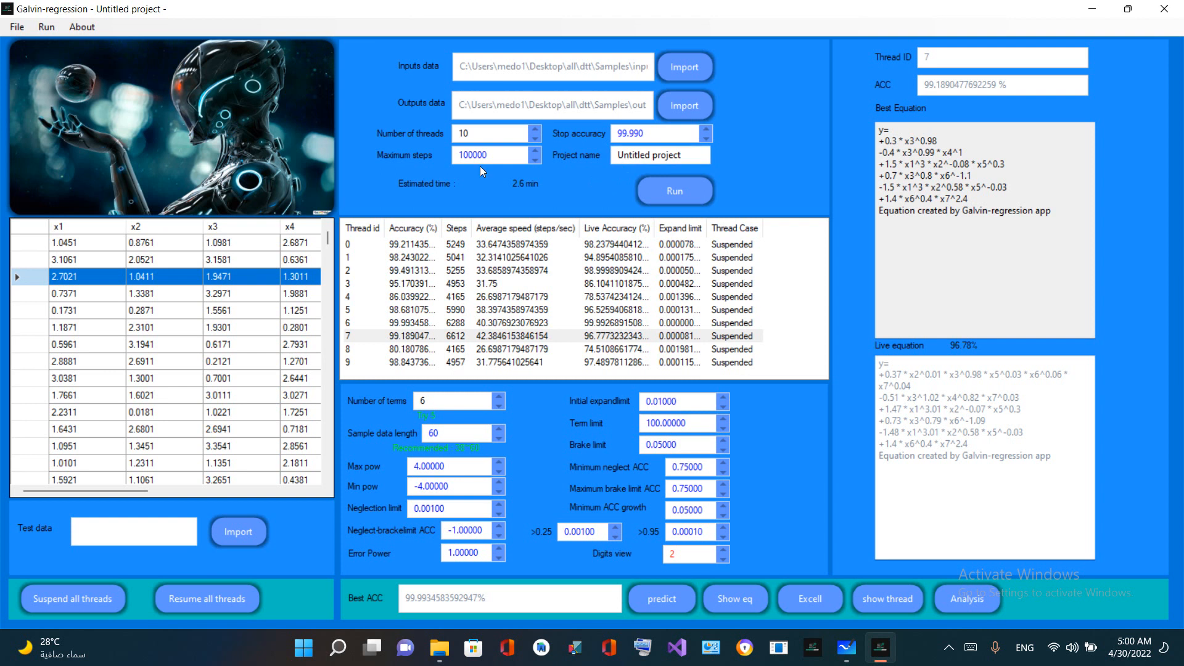
Select thread 6, show its equation in a separate window and move that window to the middle of the screen
left_click(397, 323)
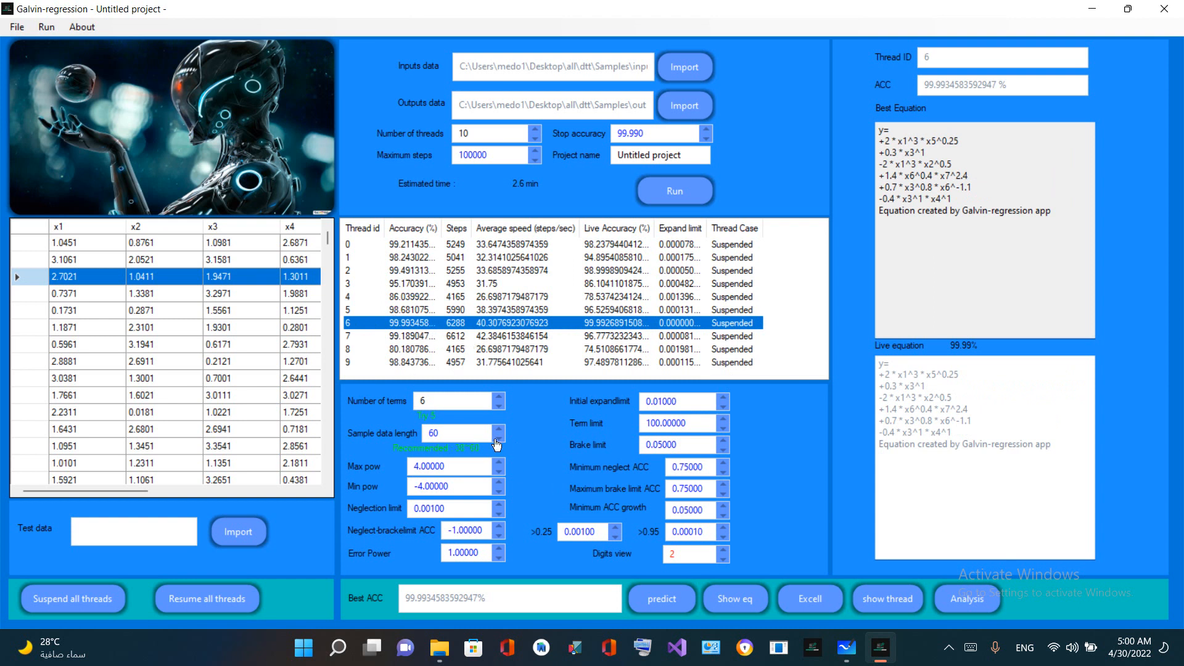
left_click(747, 595)
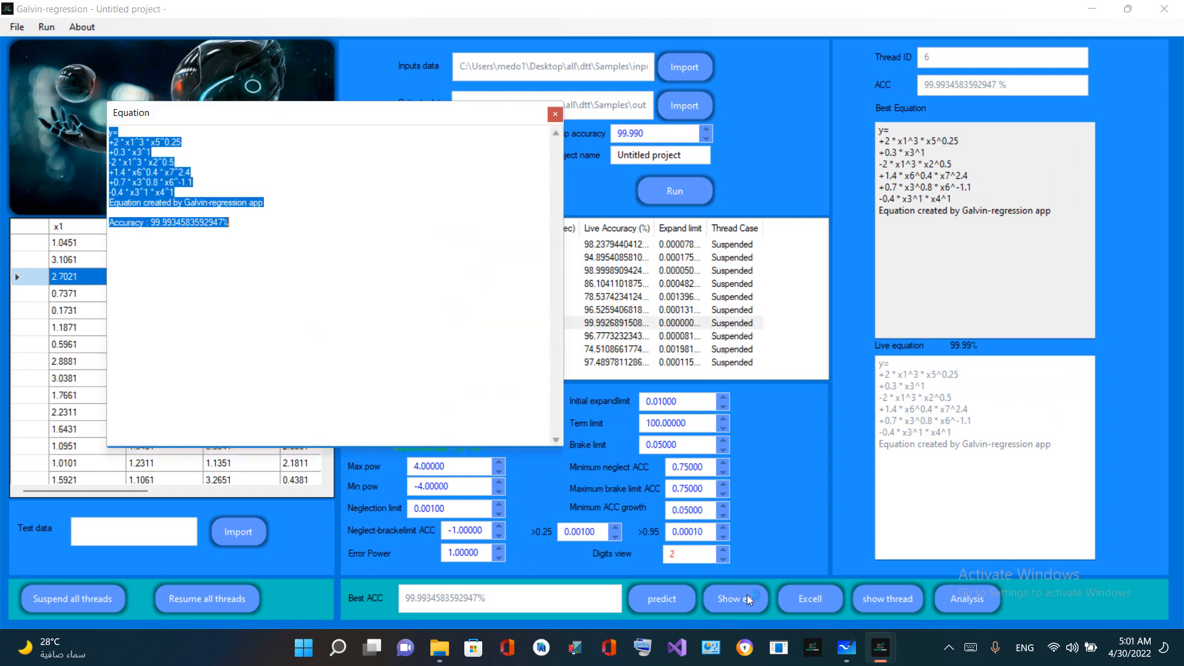
left_click_drag(197, 123, 422, 219)
left_click(468, 289)
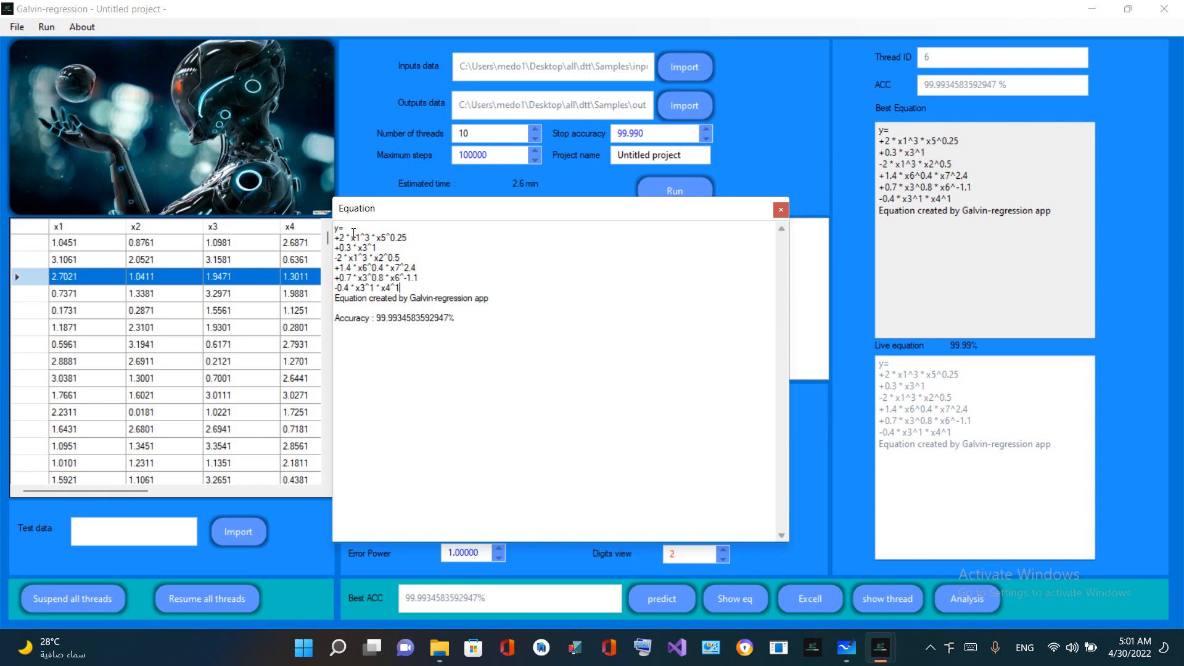
Highlight the first term, +2 * x1^3 * x5^0.25, in the Equation window and clear the highlight
left_click_drag(344, 238, 419, 237)
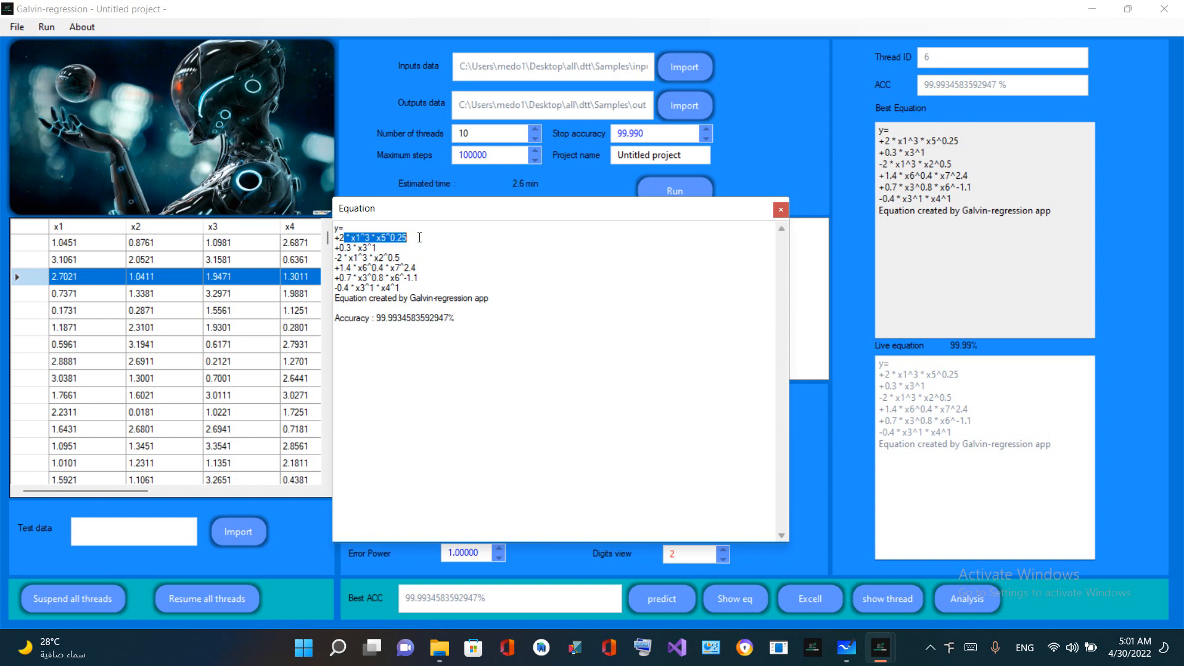
left_click(358, 238)
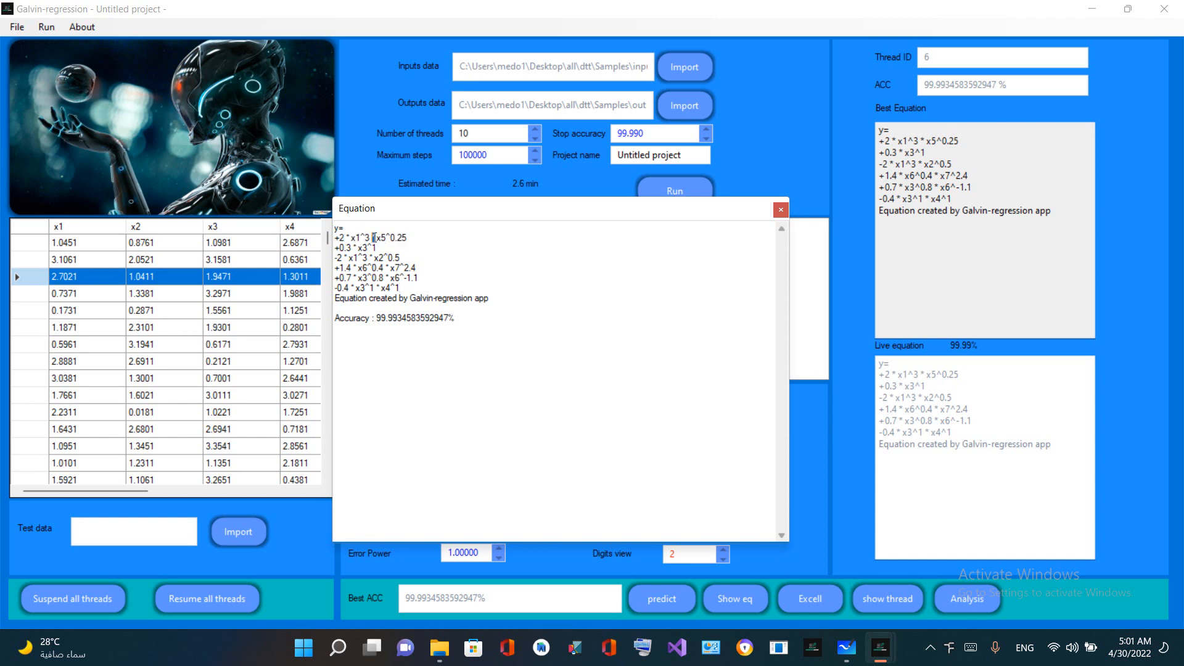
left_click_drag(408, 238, 337, 233)
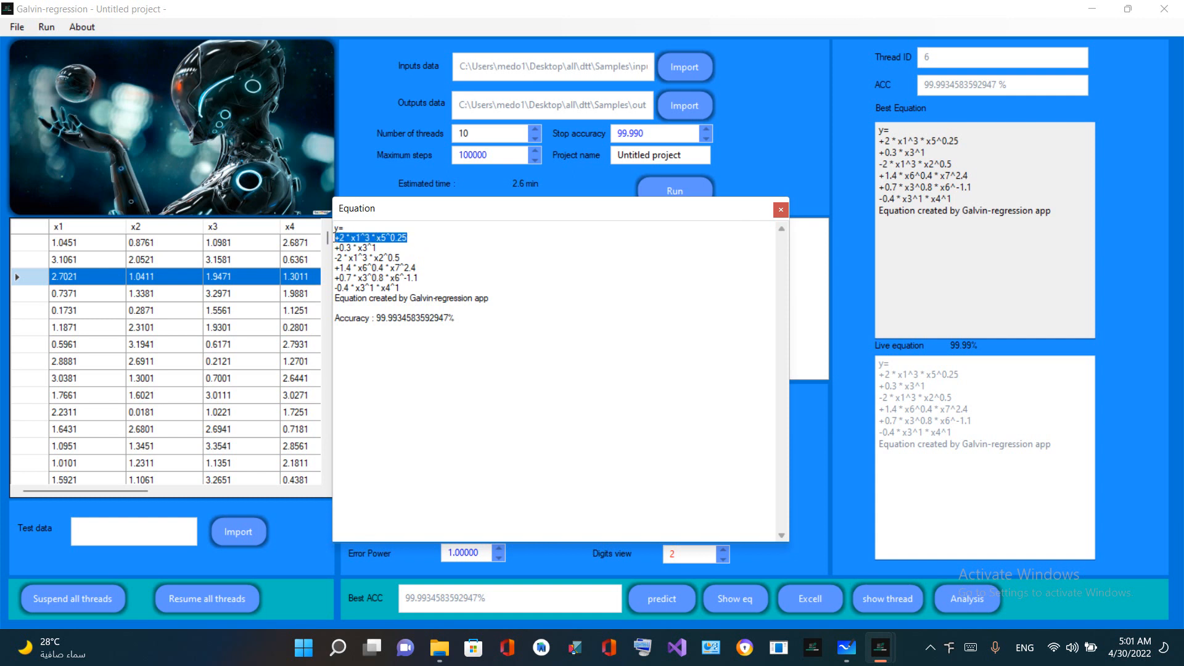
double_click(401, 239)
left_click(364, 252)
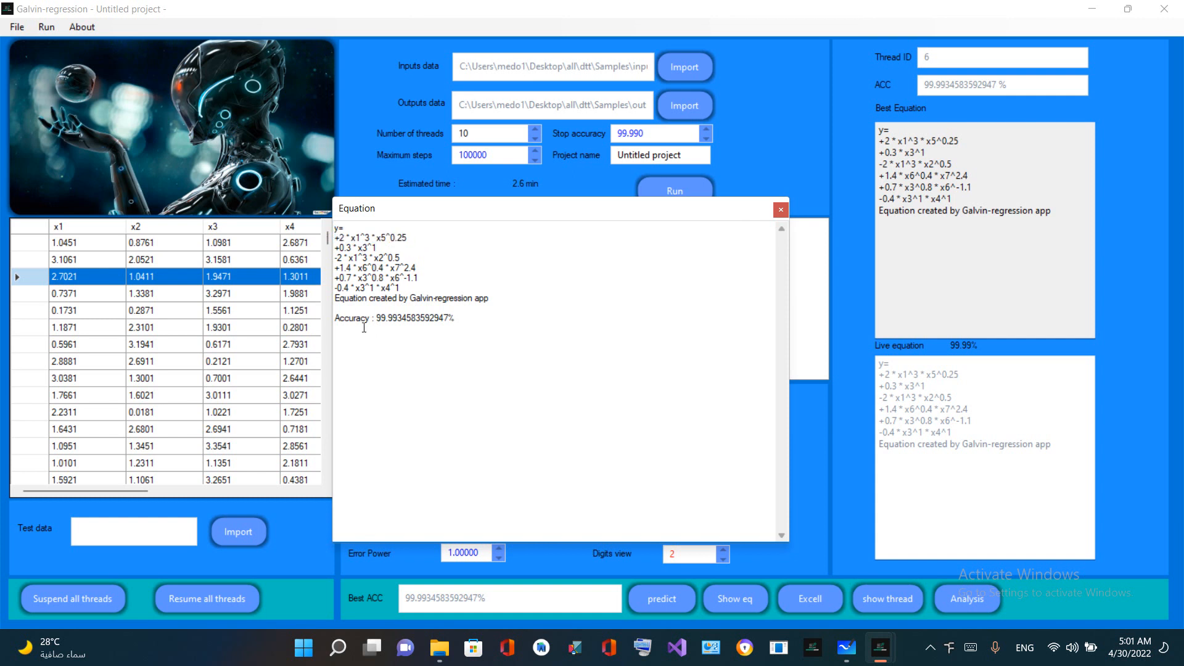
Compare the equation's first and third terms by highlighting them alternately
left_click_drag(335, 238, 433, 240)
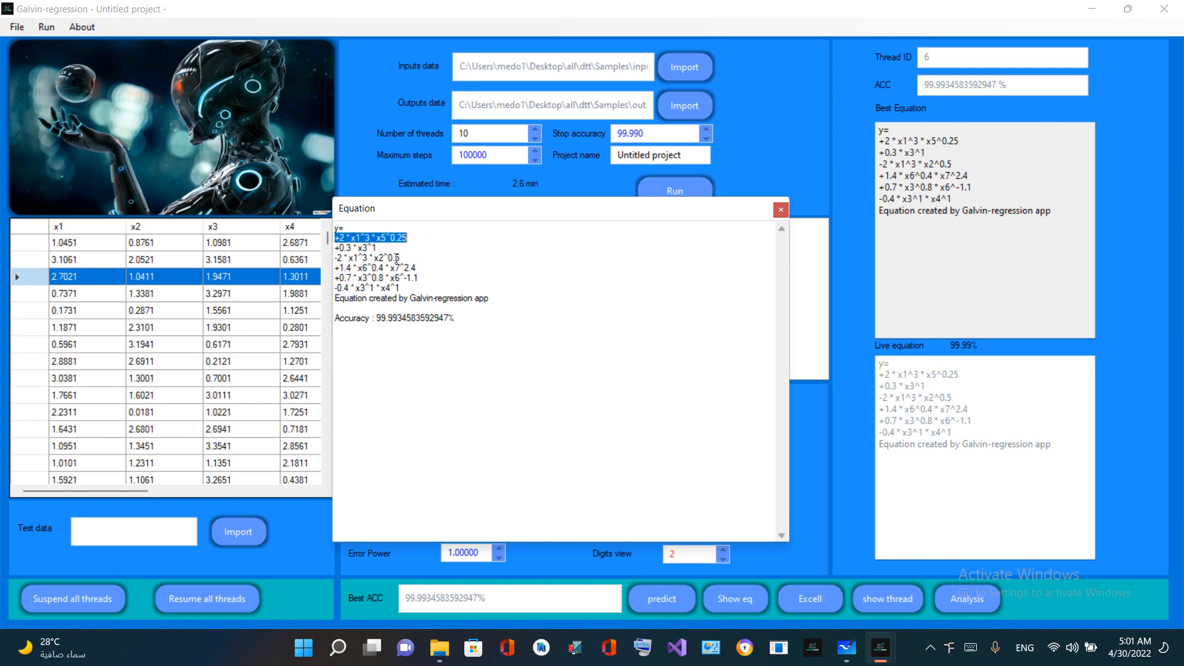
left_click_drag(402, 257, 326, 255)
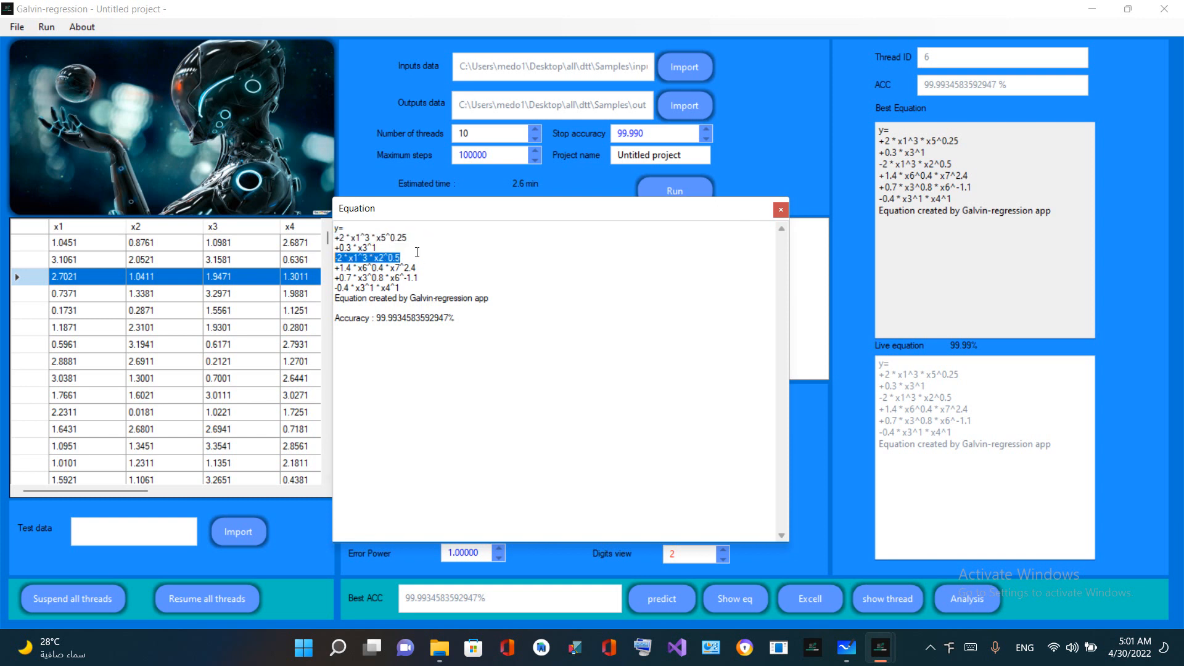
left_click_drag(436, 238, 256, 240)
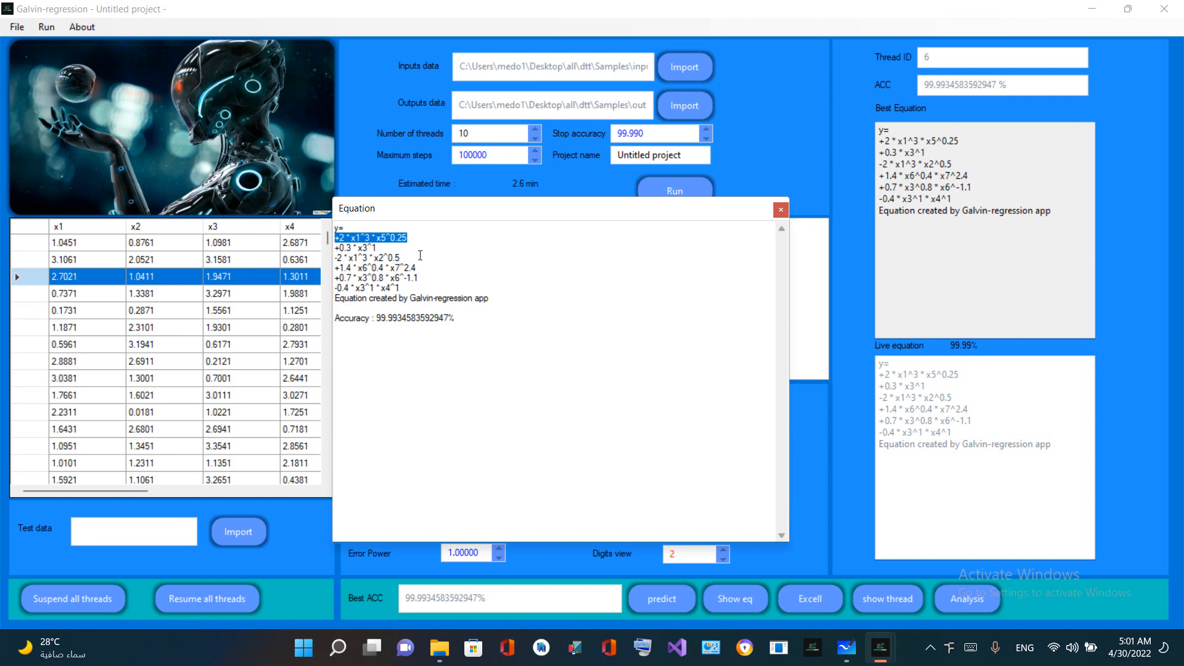
left_click_drag(407, 258, 308, 259)
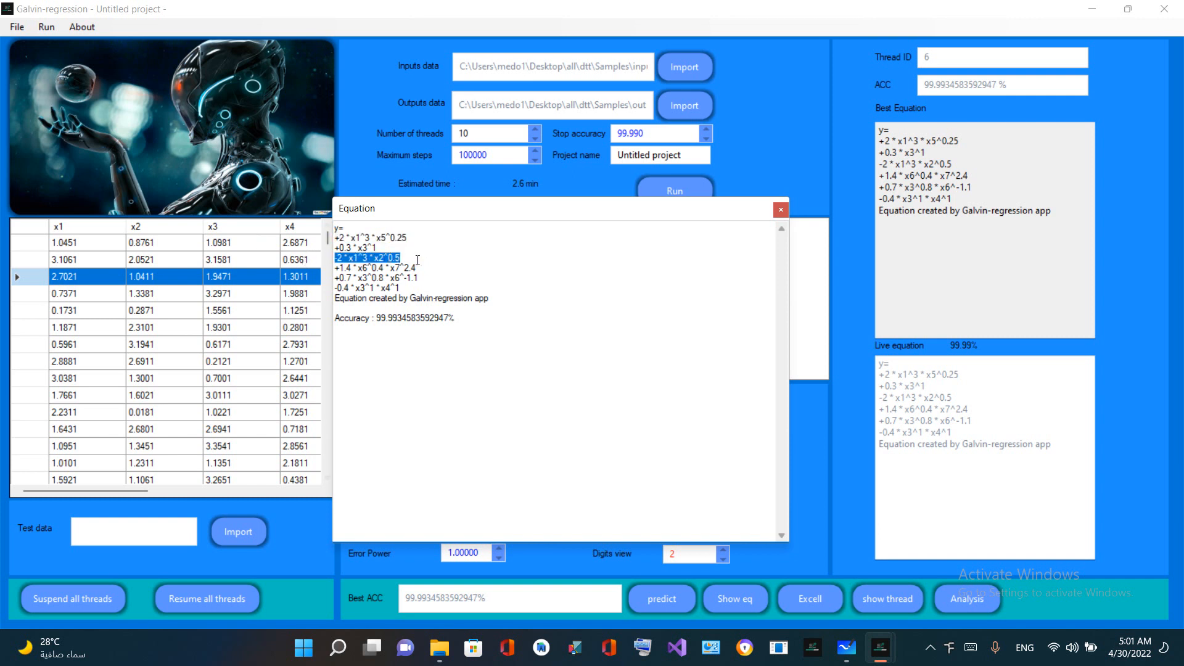
Highlight the x5^0.25 factor in the first term, followed by the whole third term
left_click(417, 239)
left_click_drag(417, 239, 369, 238)
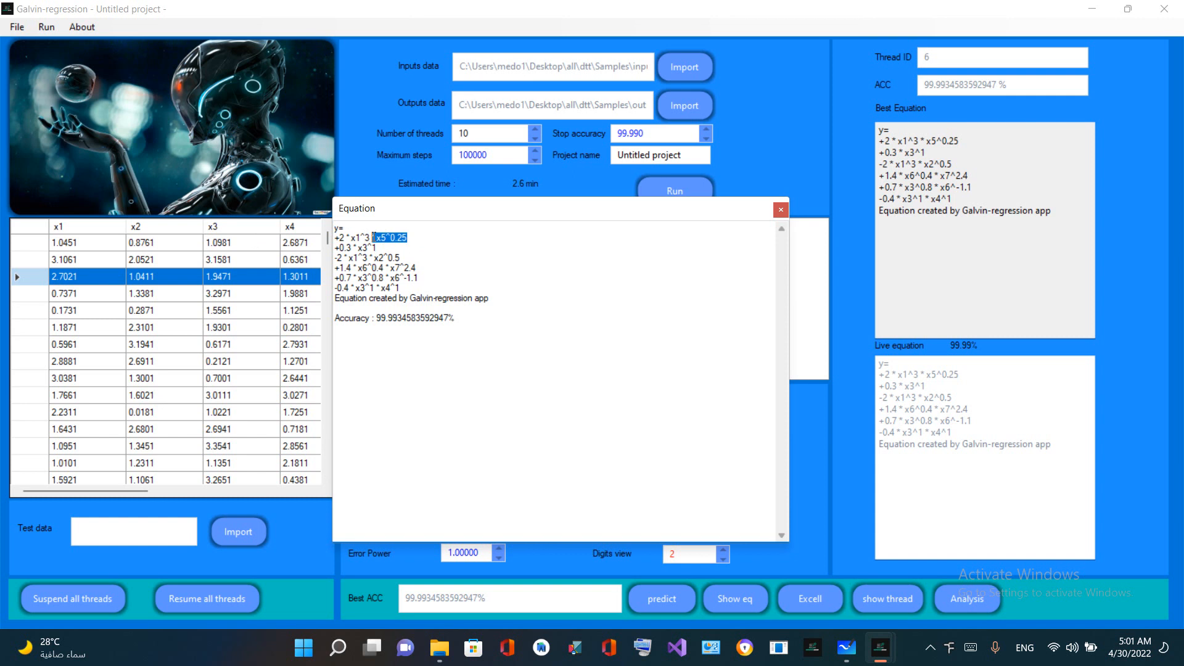
left_click(373, 238)
left_click_drag(380, 238, 413, 237)
left_click_drag(334, 258, 403, 259)
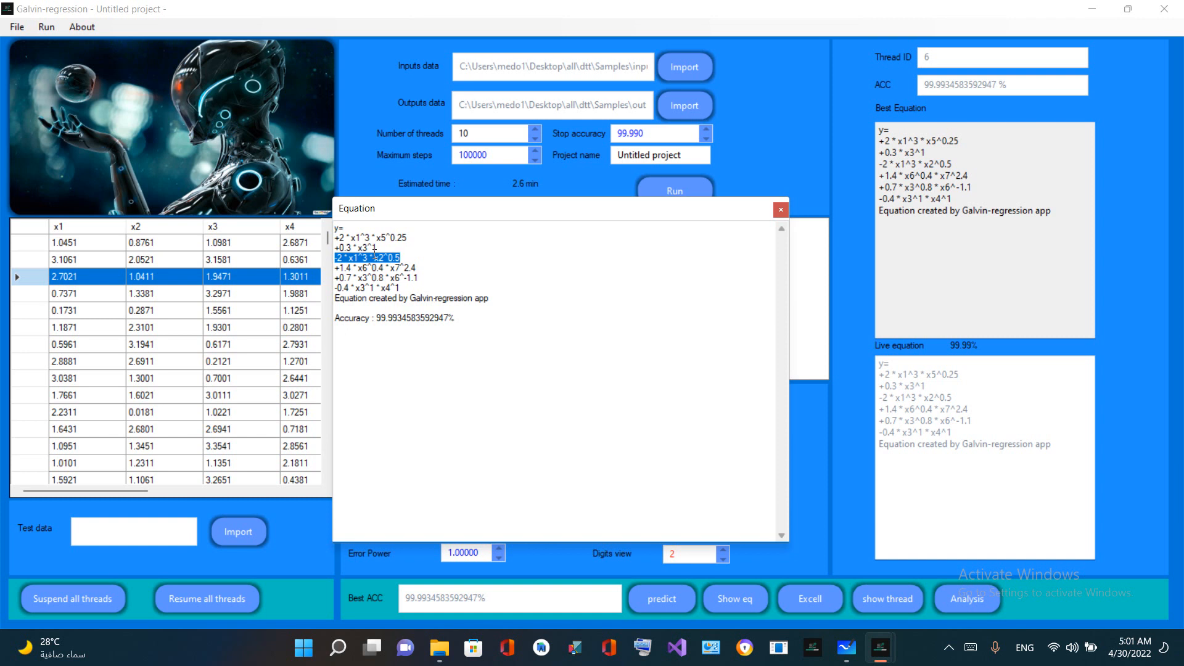
Highlight the shared and differing parts of the first and third terms, including x2^0.5, and close the Equation window
mouse_move(345, 237)
left_mouse_down()
mouse_move(323, 240)
mouse_move(329, 258)
mouse_move(365, 258)
mouse_move(349, 257)
left_mouse_up()
left_click_drag(375, 257, 401, 258)
left_click_drag(401, 258, 337, 247)
left_click_drag(429, 240, 335, 227)
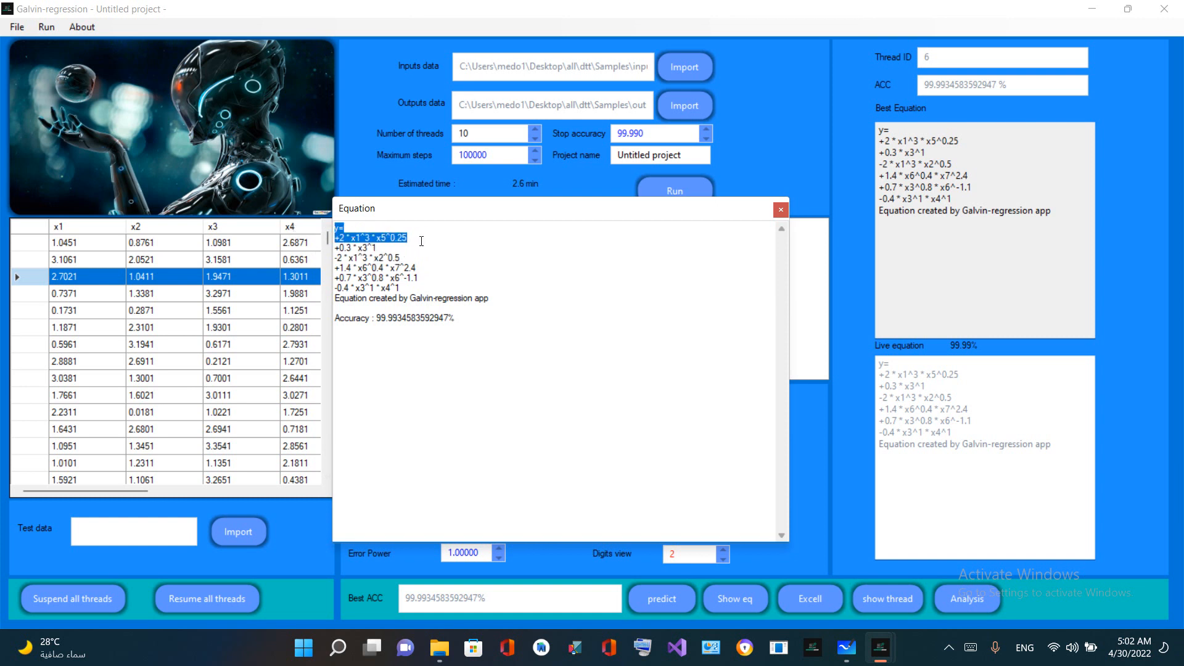
left_click(415, 241)
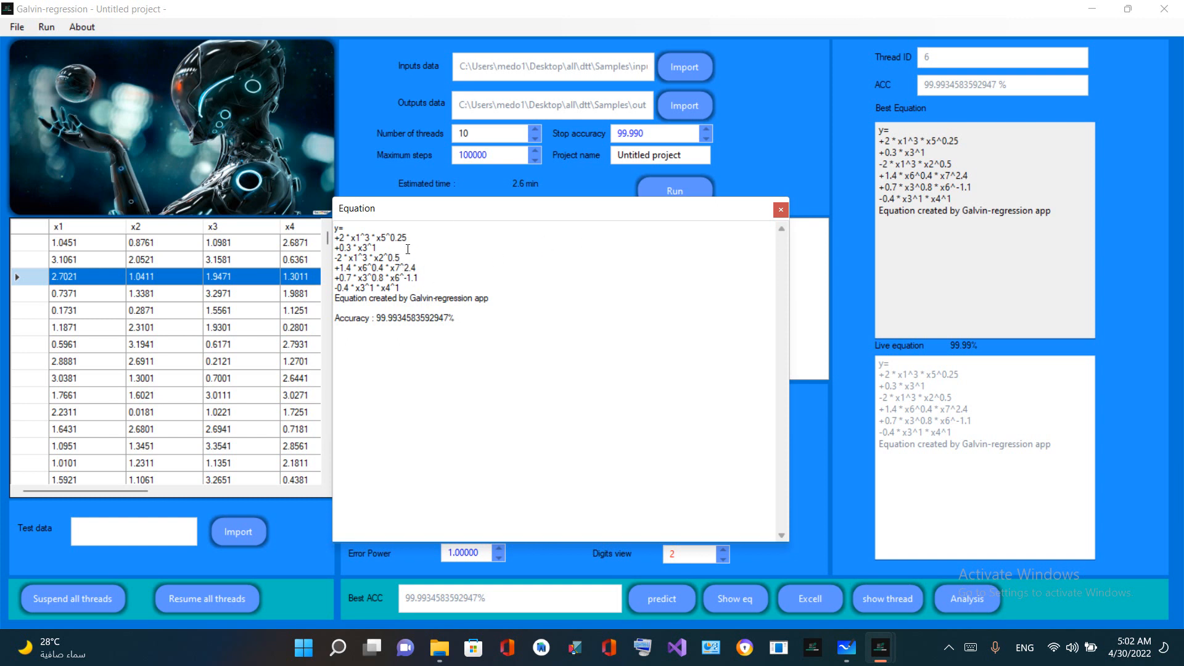
left_click_drag(494, 211, 389, 181)
left_click(673, 182)
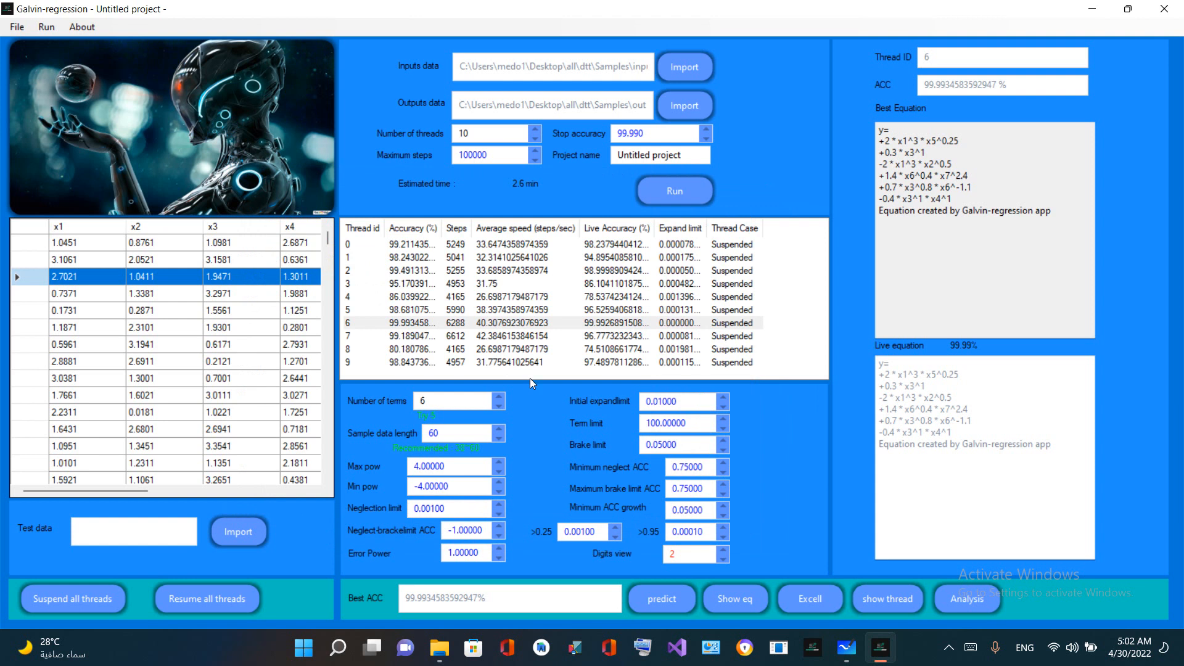
Open inputs3.csv from the Samples folder in Excel, select columns H and A to show its inputs, and close the file
left_click(439, 647)
left_click_drag(358, 391, 607, 549)
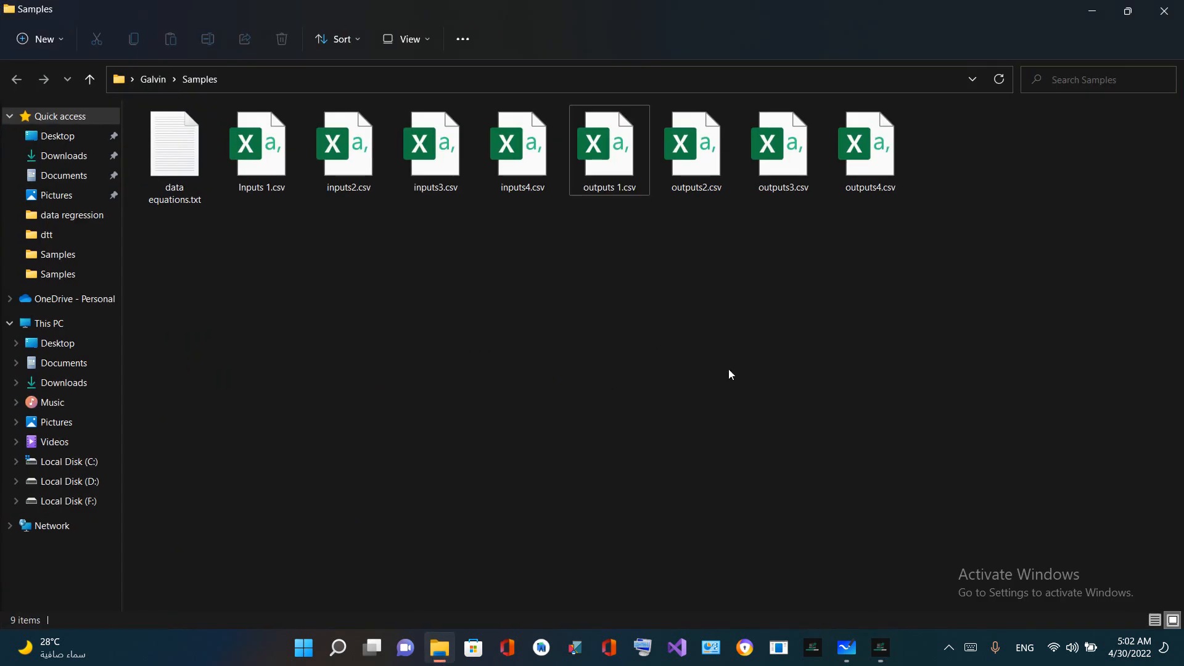
double_click(459, 166)
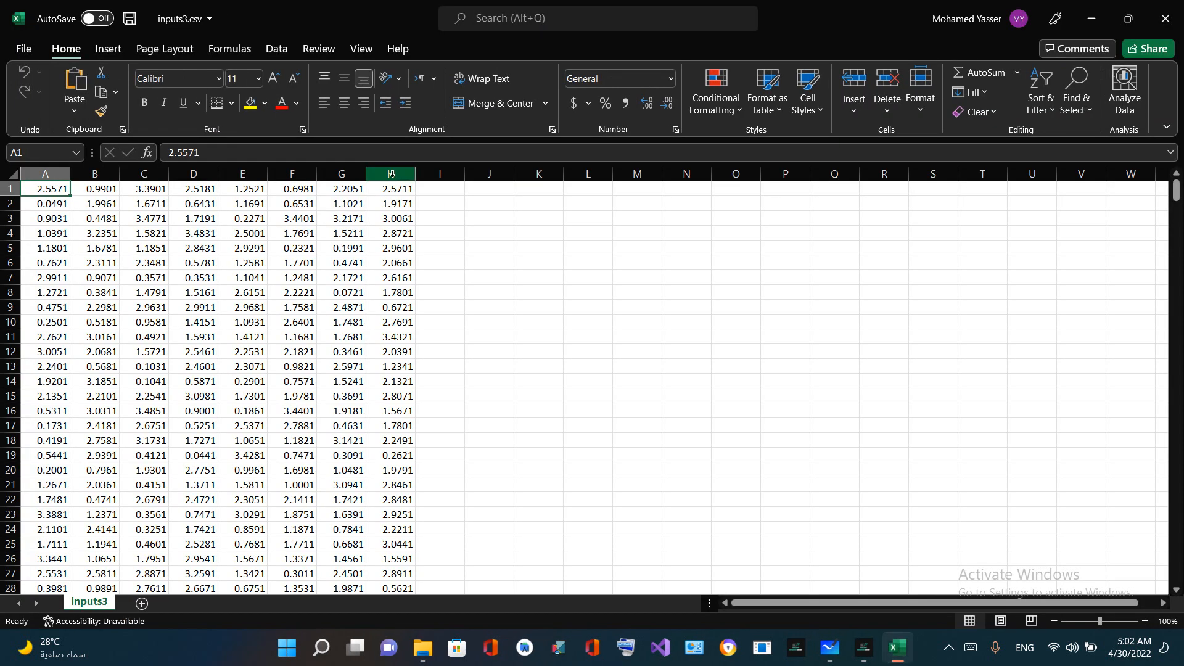
left_click(391, 174)
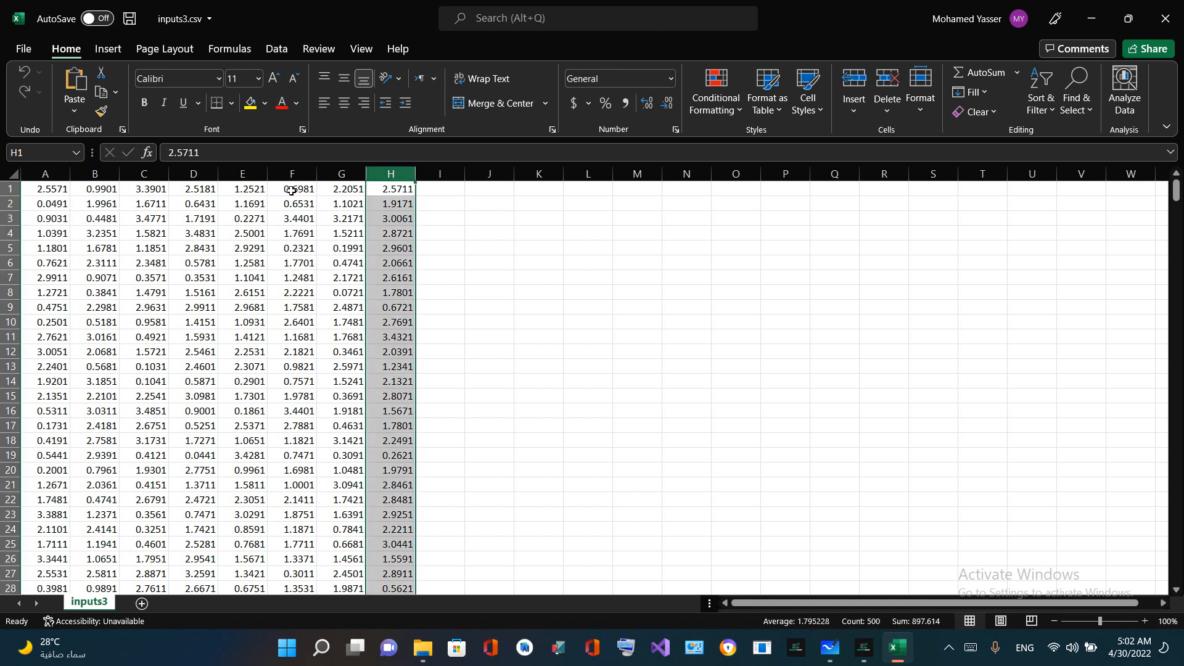
left_click(64, 174)
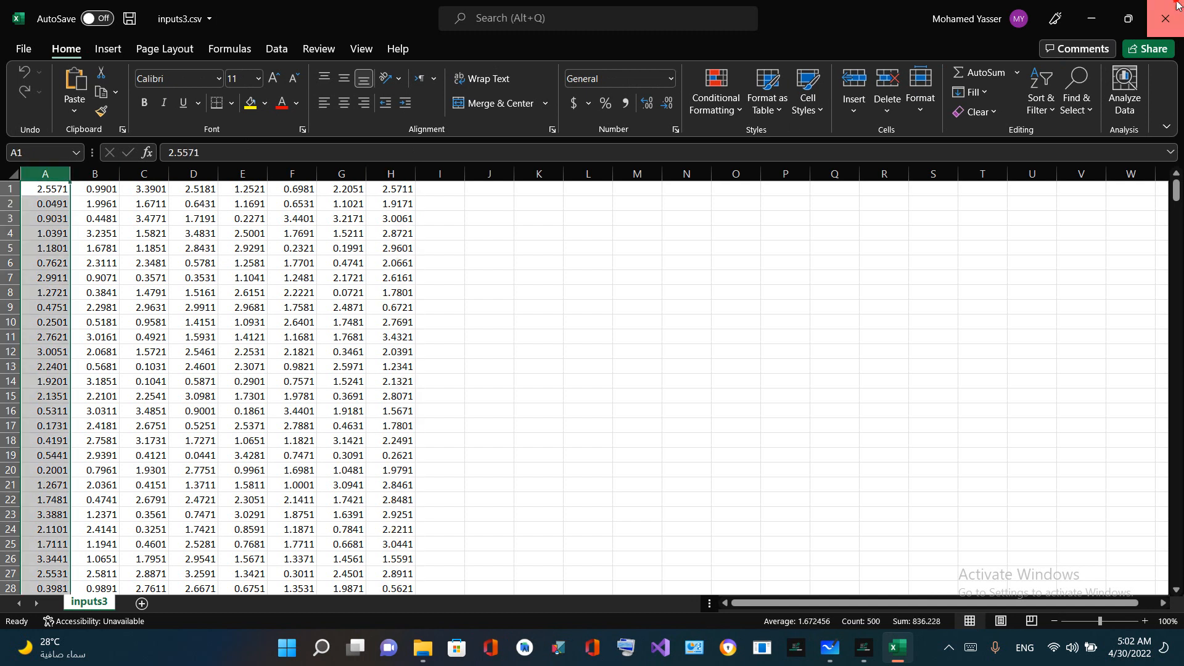
left_click(1165, 18)
Open data equations.txt from the Samples folder in Notepad, set left-to-right reading order and maximize the window
left_click(501, 179)
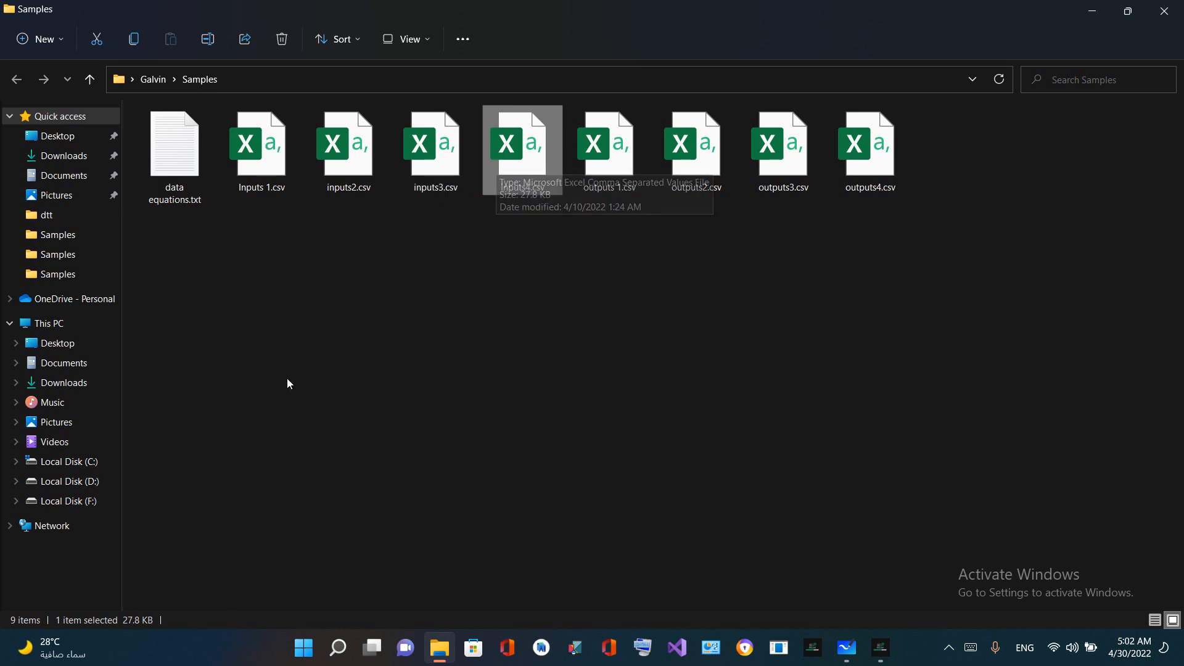
left_click(190, 165)
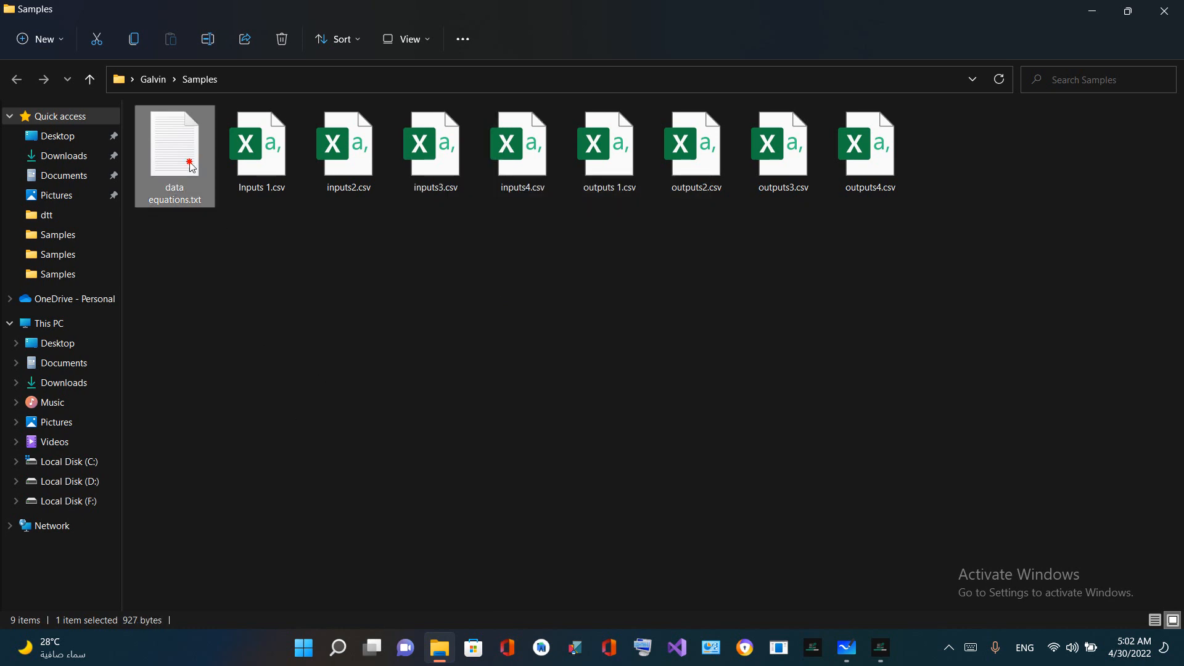
double_click(192, 166)
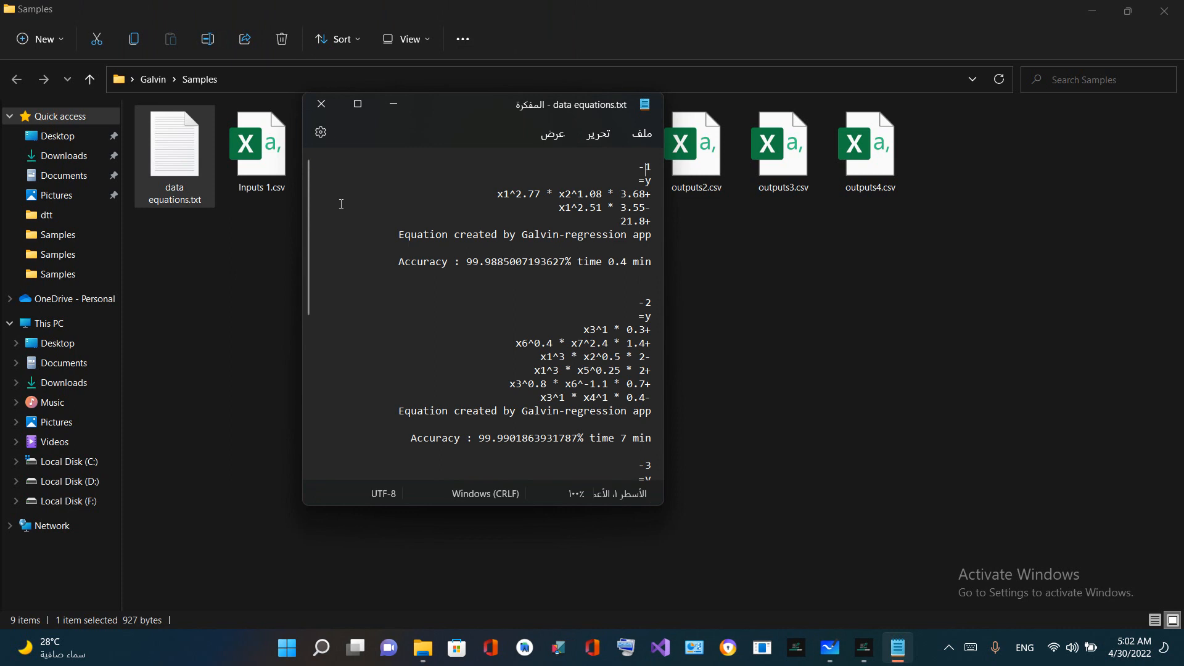
key("ctrl+shift")
left_click(358, 104)
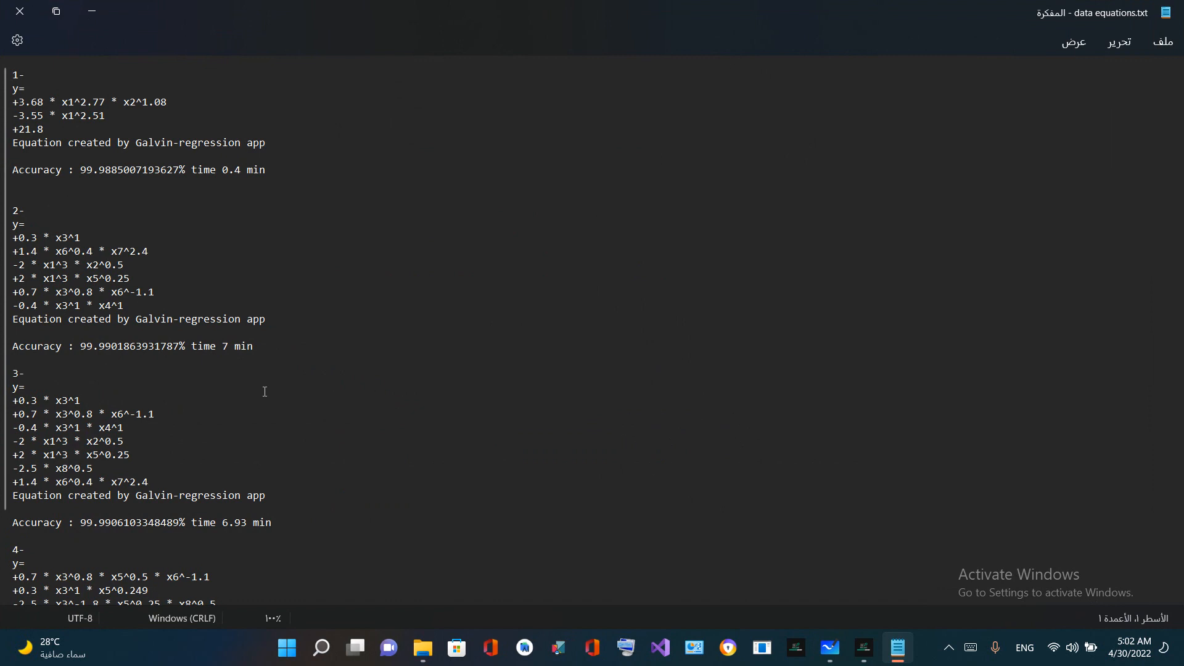
Look through the four sample equations and highlight sample 1's equation with its accuracy and time
scroll(339, 389, "down", 2)
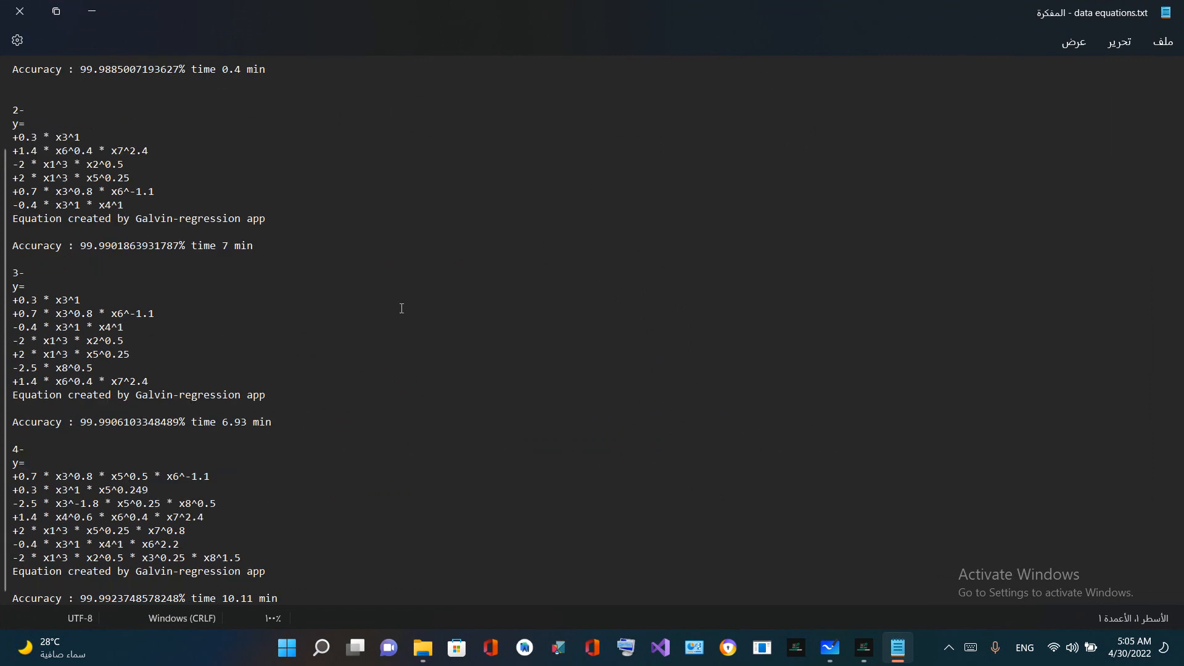
scroll(402, 309, "up", 2)
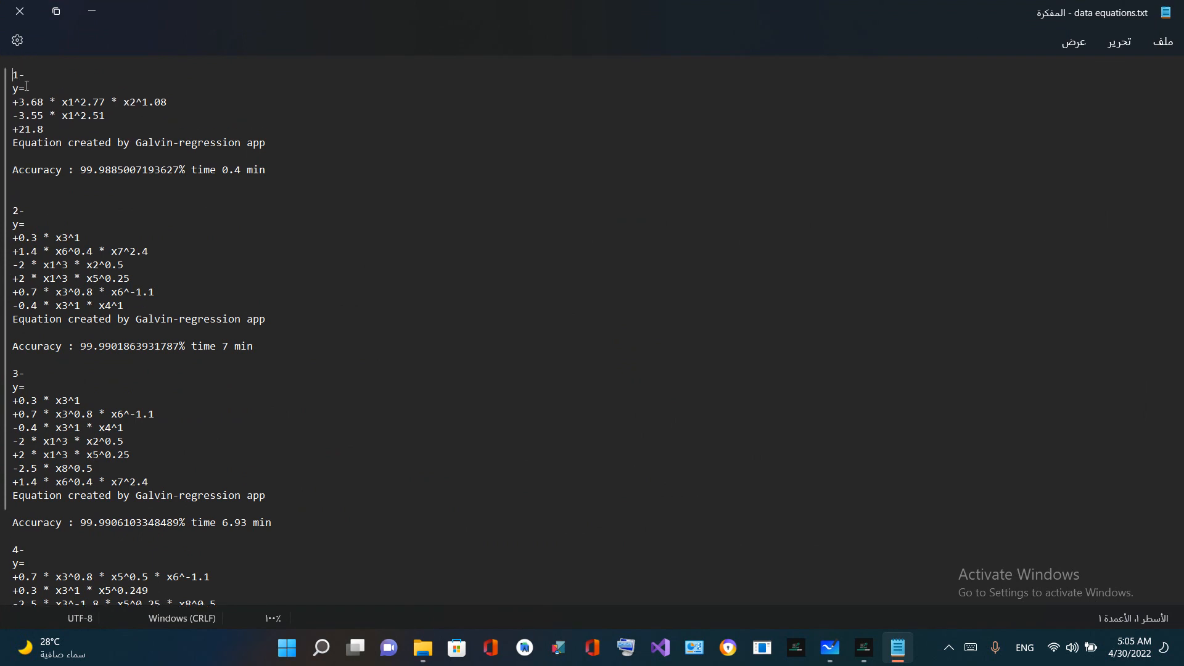
left_click_drag(12, 75, 307, 196)
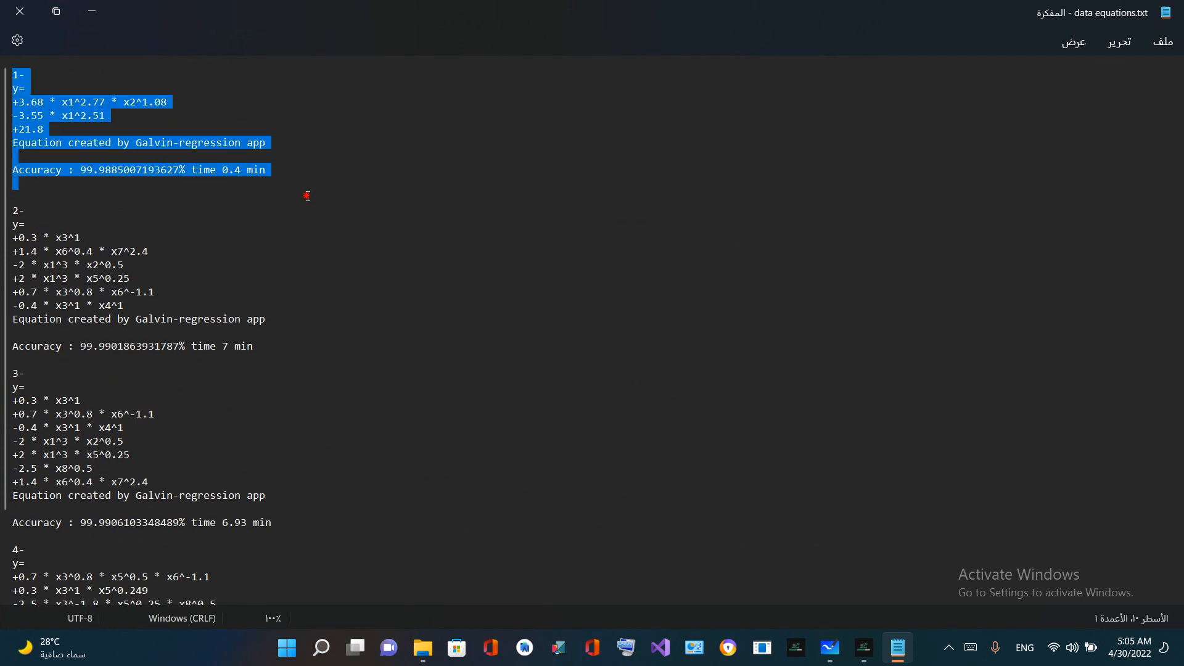
Clear the highlight on sample 1, then highlight sample 2's recorded time and its equation terms for review
triple_click(233, 172)
left_click(100, 179)
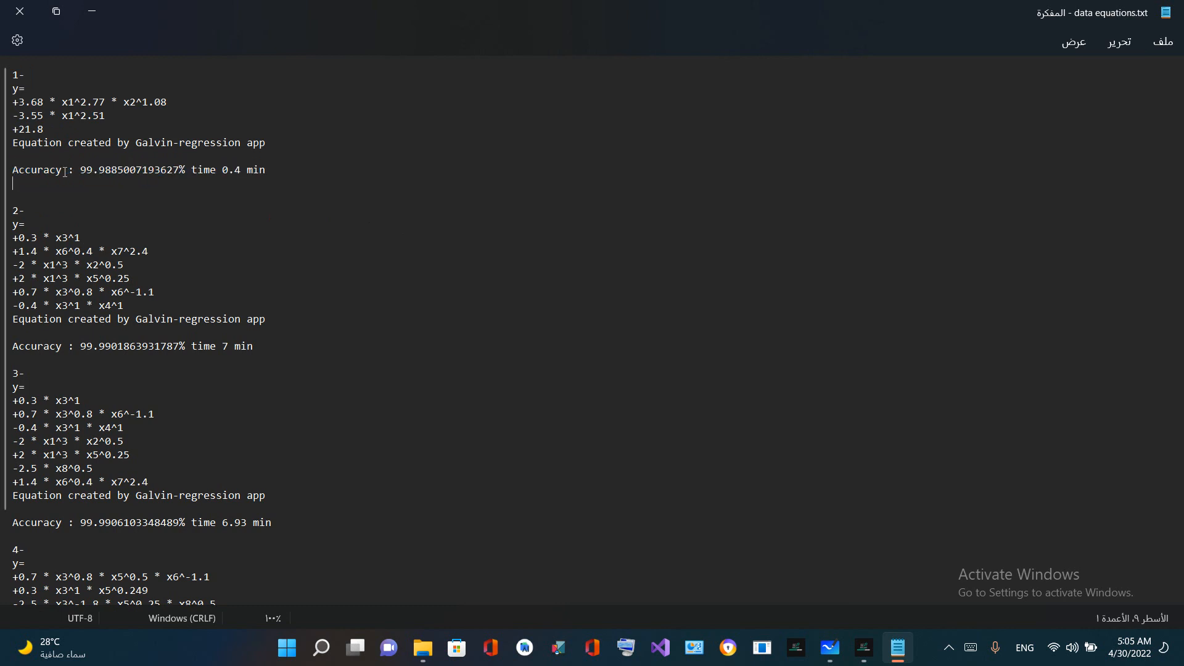
scroll(1, 211, "down", 1)
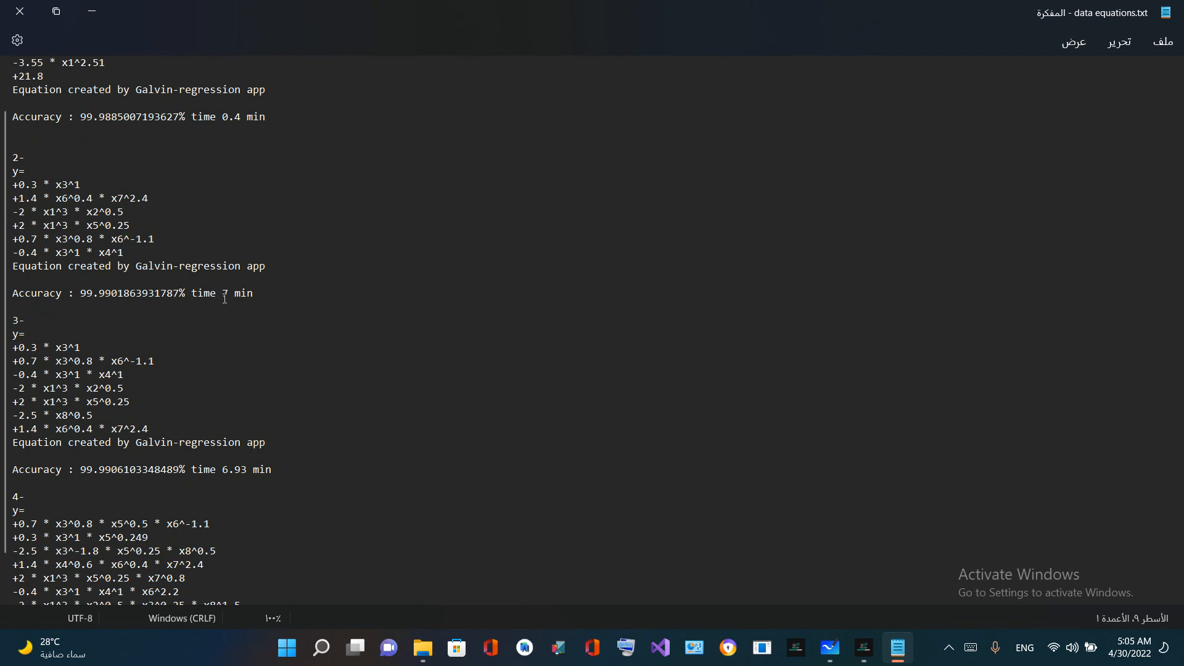
left_click_drag(222, 294, 298, 299)
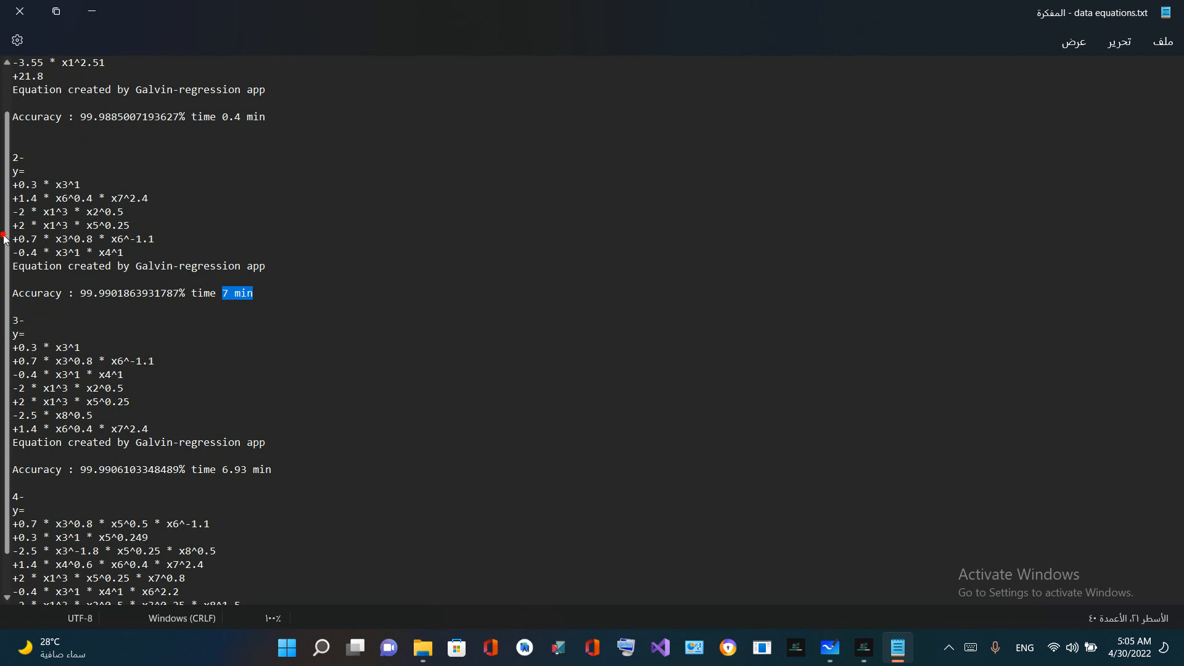
mouse_move(5, 235)
left_mouse_down()
mouse_move(4, 267)
mouse_move(1, 242)
left_mouse_up()
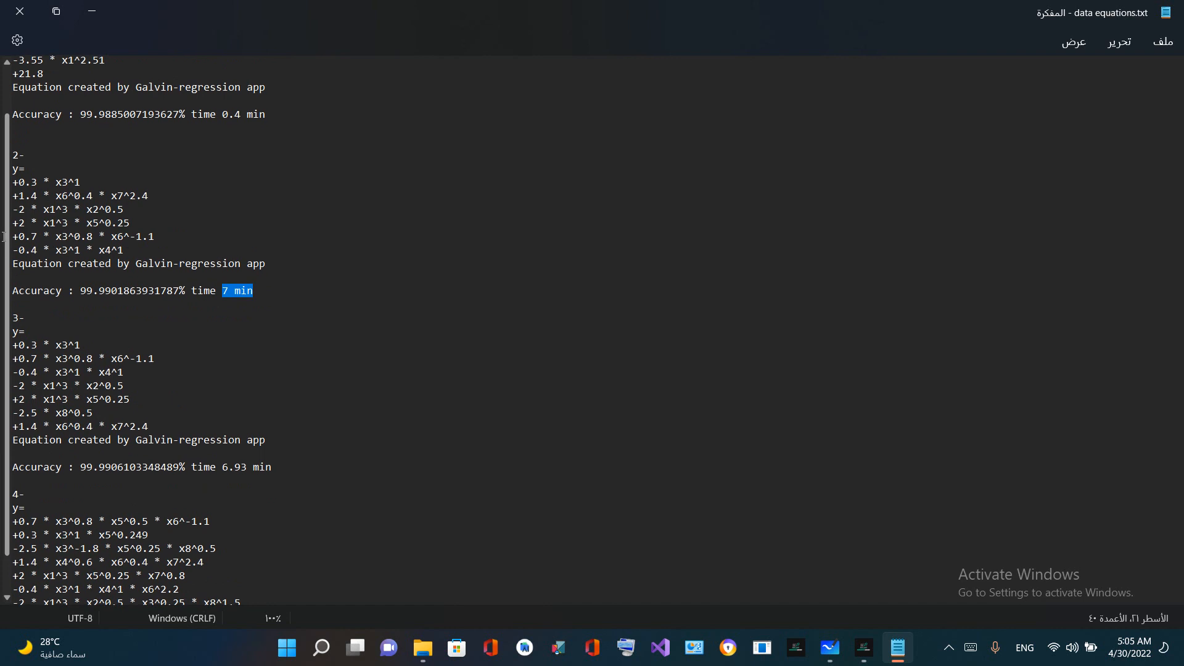
left_click_drag(271, 264, 187, 203)
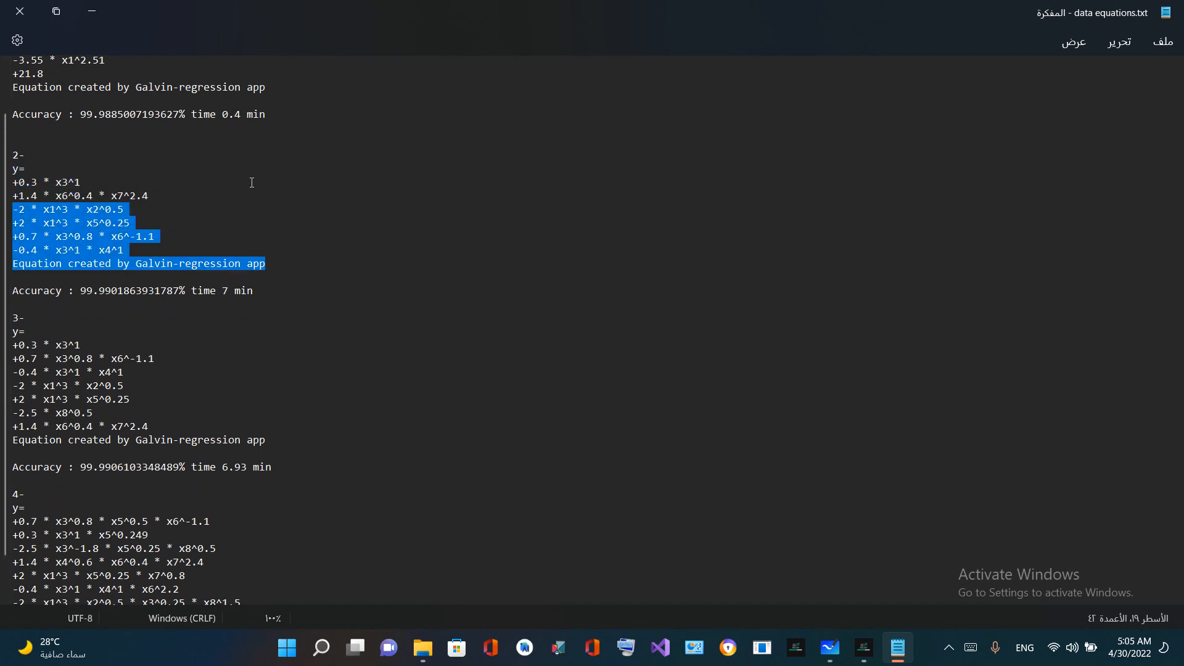
left_click(316, 273)
mouse_move(81, 299)
left_mouse_down()
mouse_move(185, 295)
mouse_move(76, 295)
left_mouse_up()
left_click(75, 294)
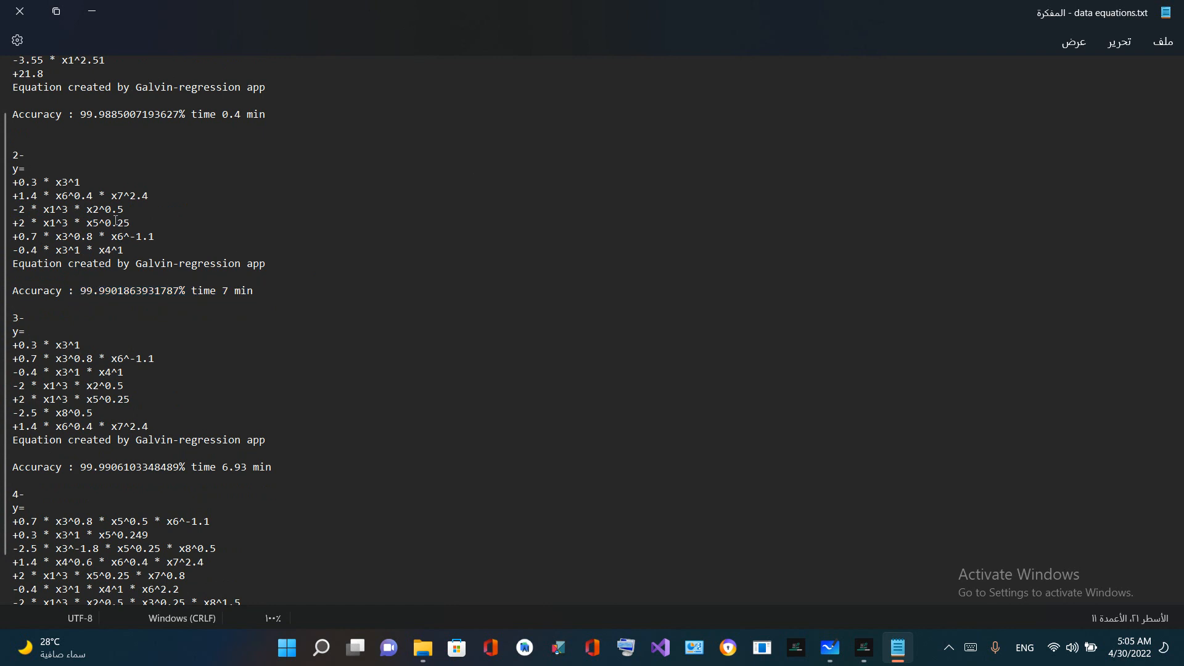
Move on to sample 3 and highlight its equation terms from 0.3 * x3^1 downward
left_click(112, 196)
scroll(126, 240, "down", 1)
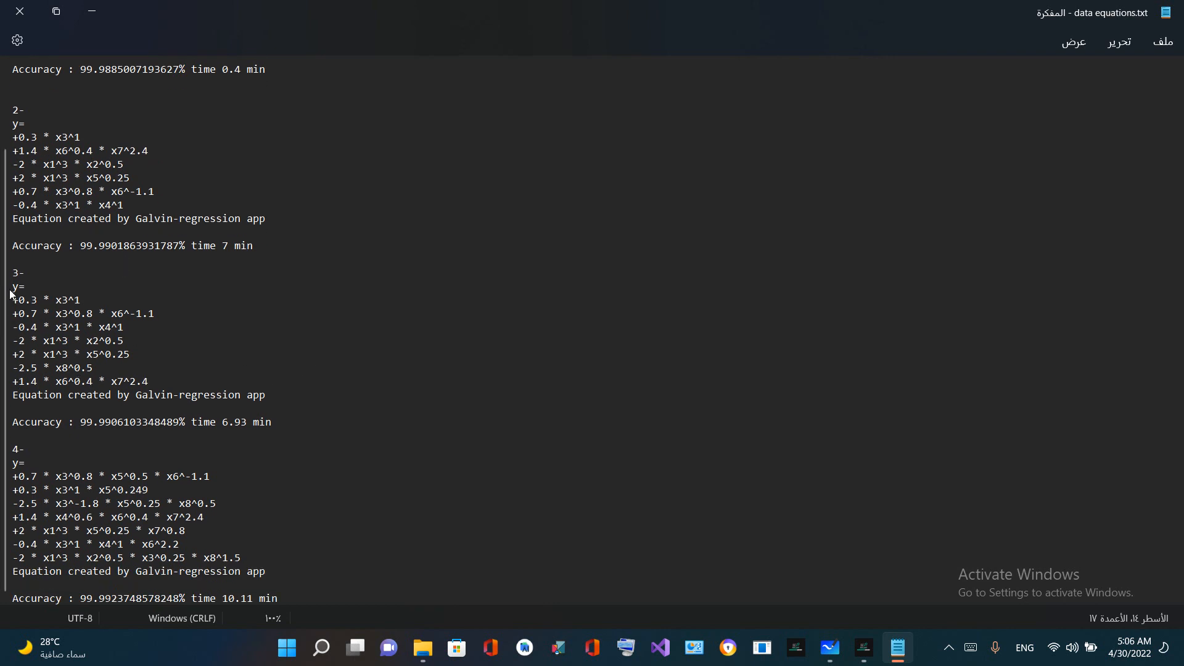
left_click_drag(18, 299, 77, 370)
left_click(201, 336)
Highlight sample 4's equation and accuracy, compare its terms with sample 3's, and mark its recorded time
left_click_drag(289, 596, 2, 471)
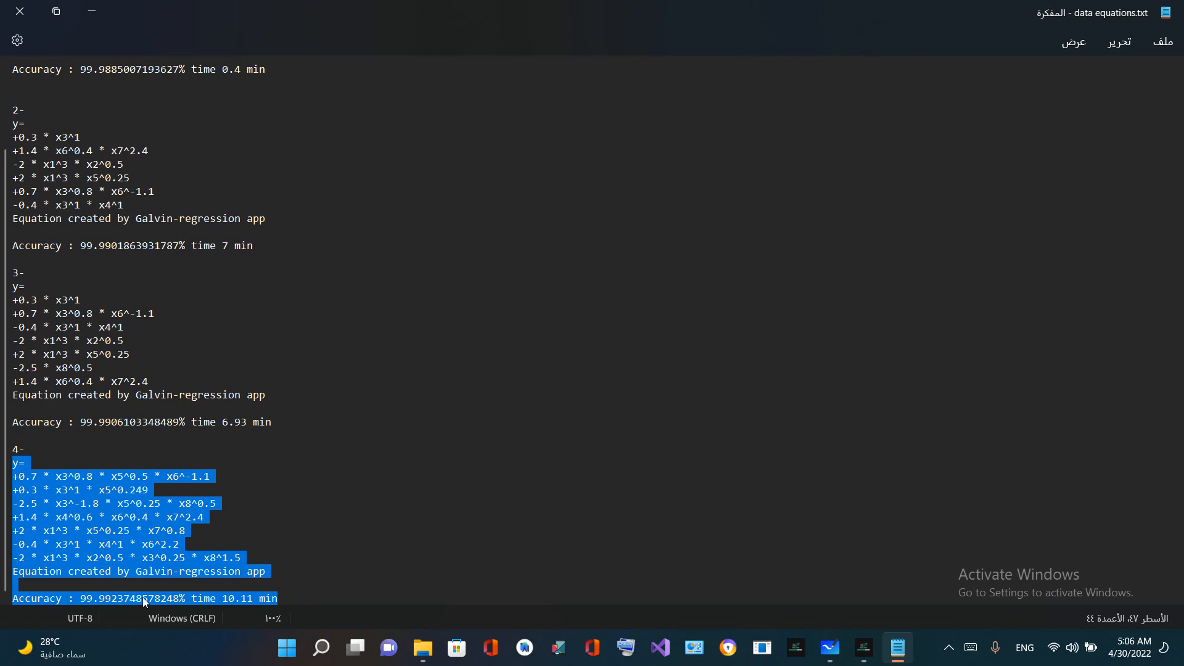
left_click(156, 501)
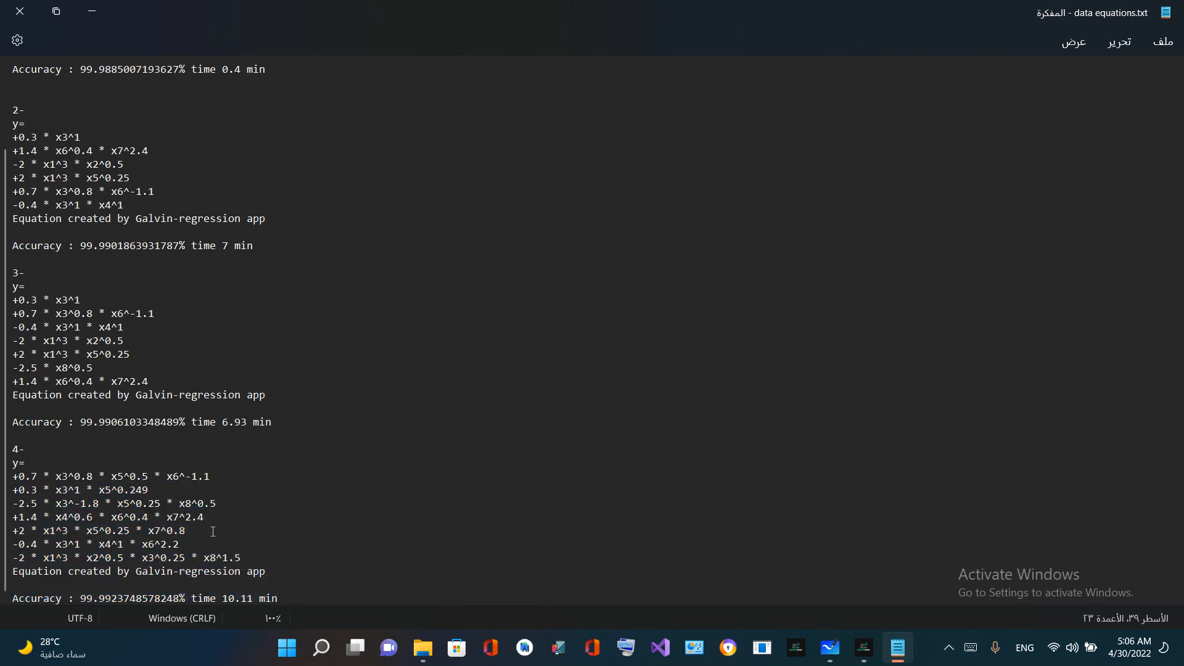
left_click_drag(246, 557, 8, 482)
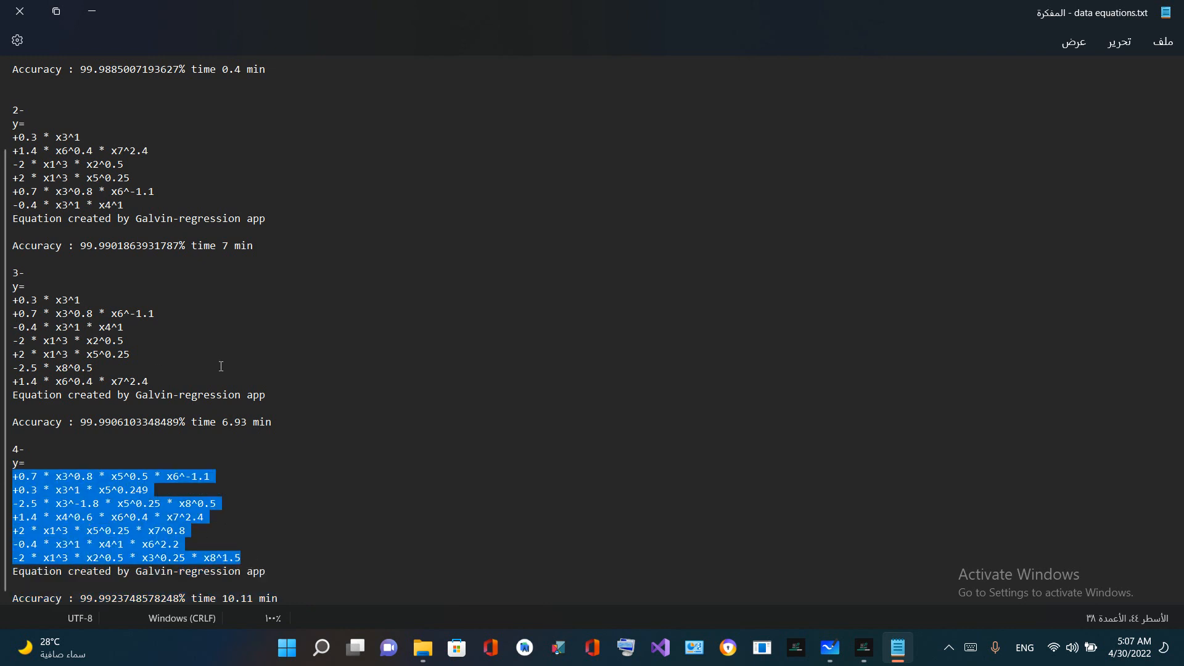
left_click_drag(212, 380, 1, 294)
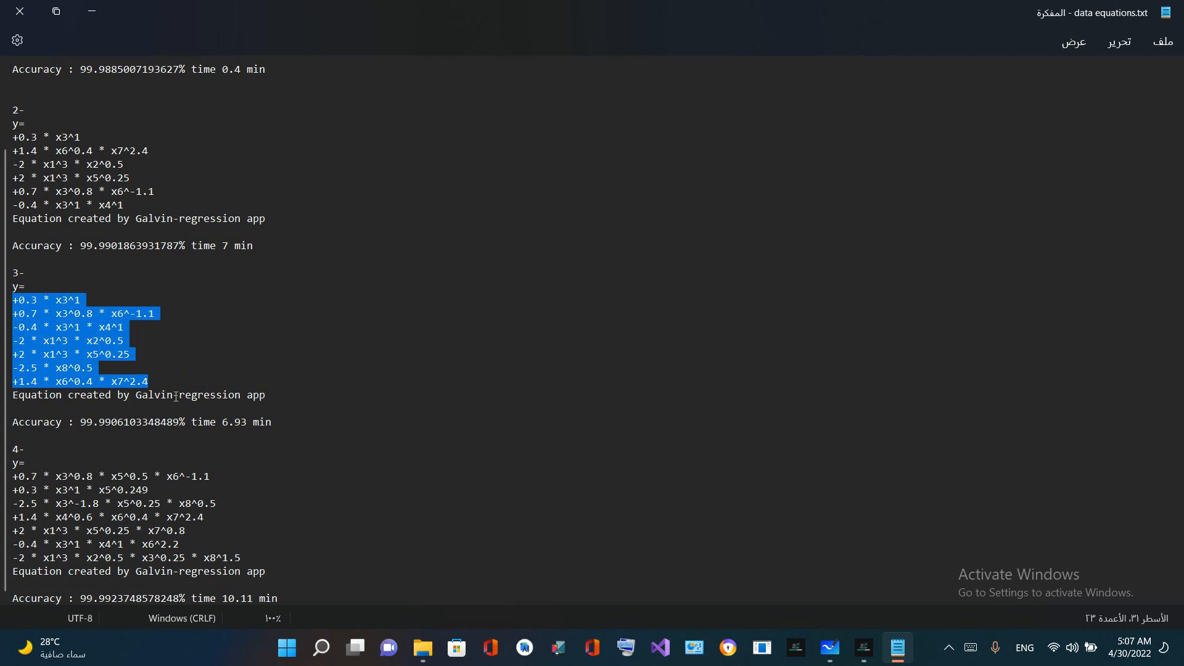
left_click_drag(264, 558, 13, 476)
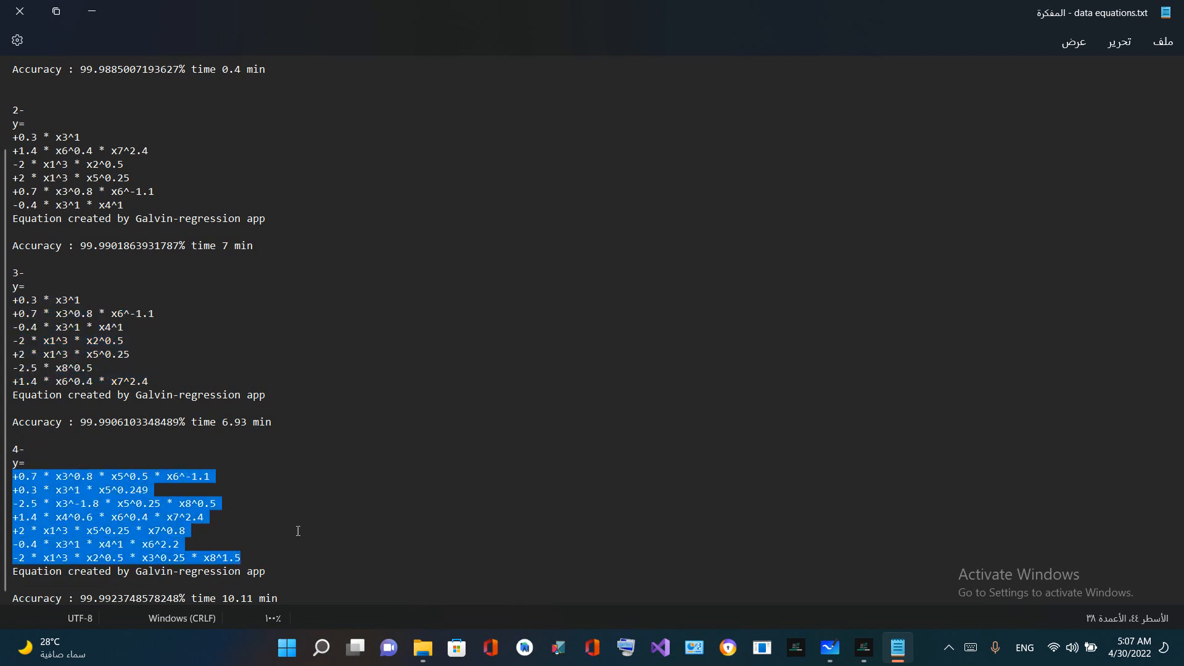
double_click(249, 604)
double_click(224, 602)
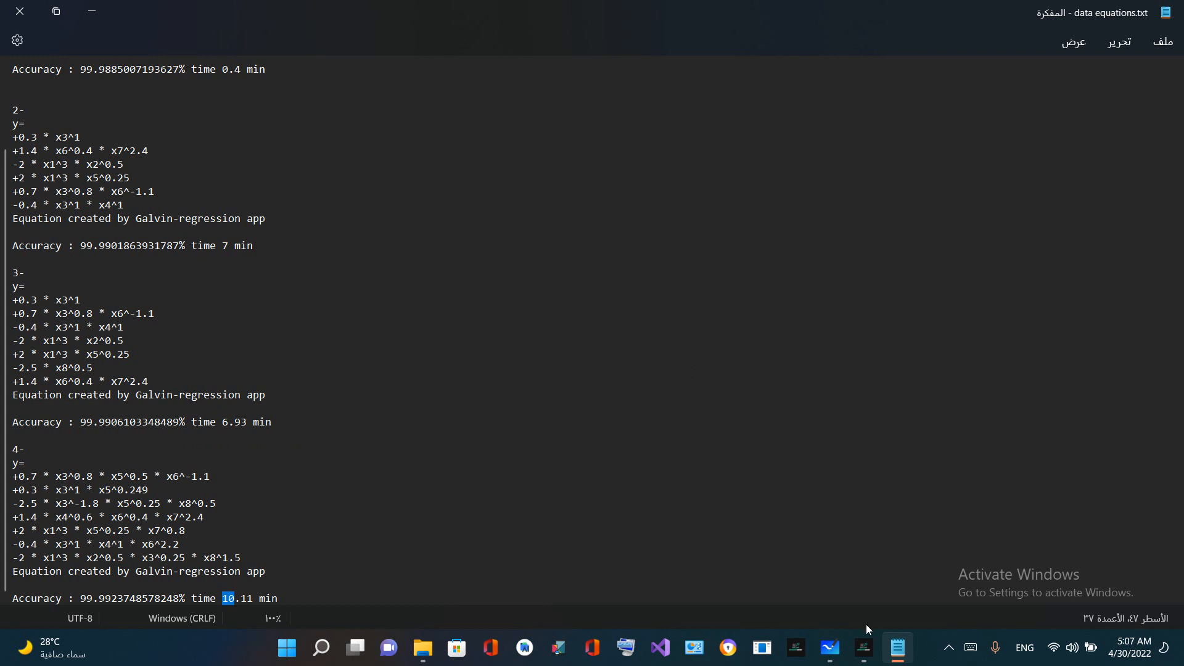
Switch to Galvin-regression and select thread 6 in the thread list
left_click(863, 647)
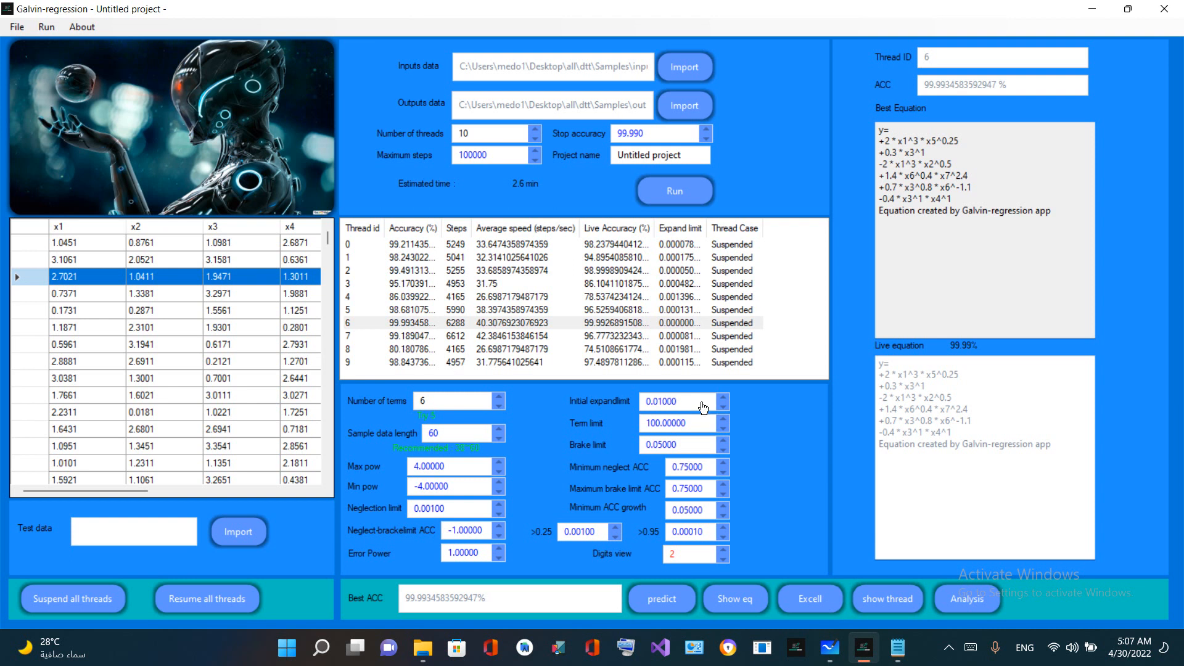
left_click(729, 326)
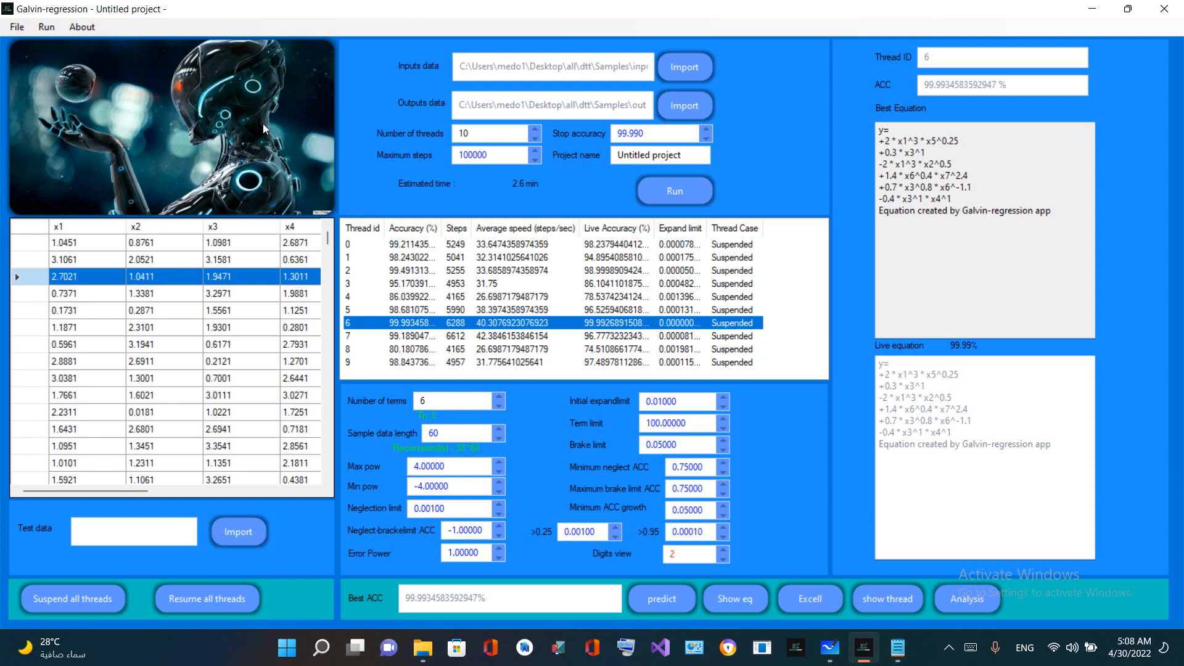
Open the information about the author and product, highlight the contact details, and close the window
left_click(90, 26)
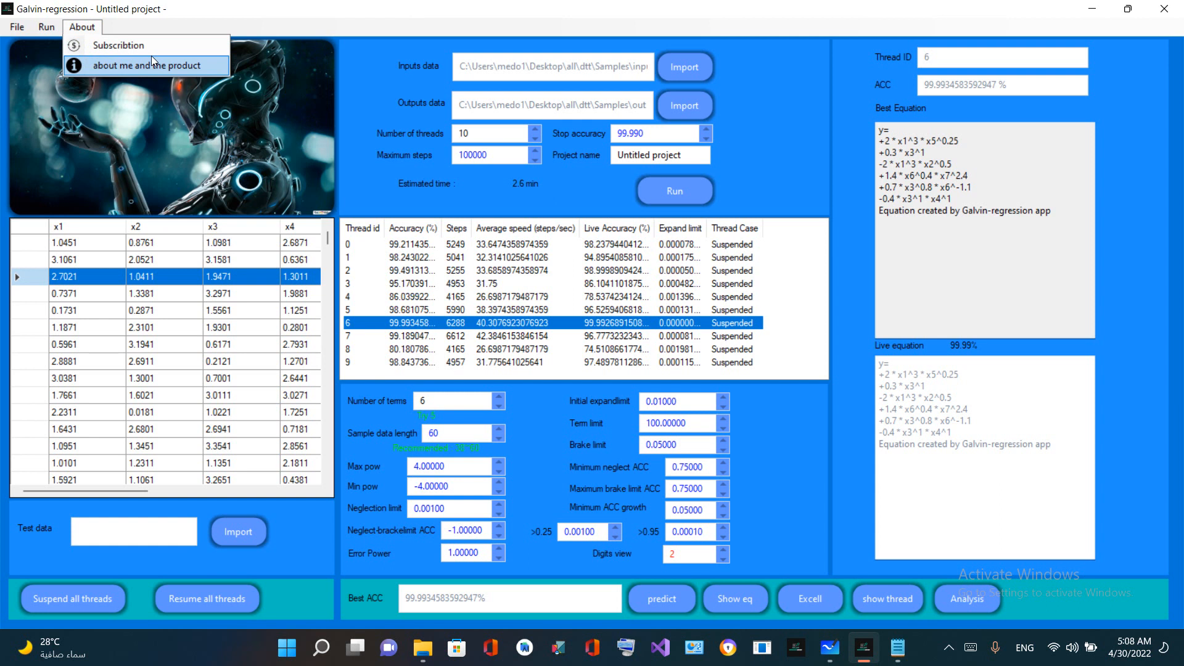
left_click(199, 68)
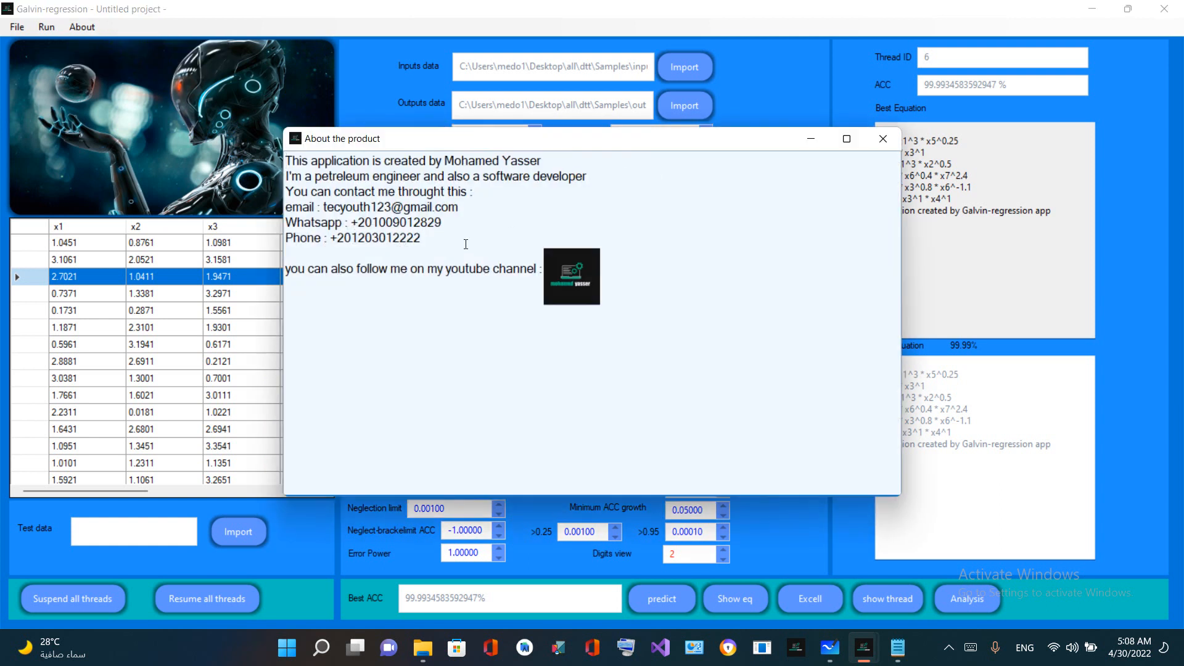
left_click_drag(307, 239, 180, 225)
left_click(284, 239)
left_click_drag(271, 235, 315, 207)
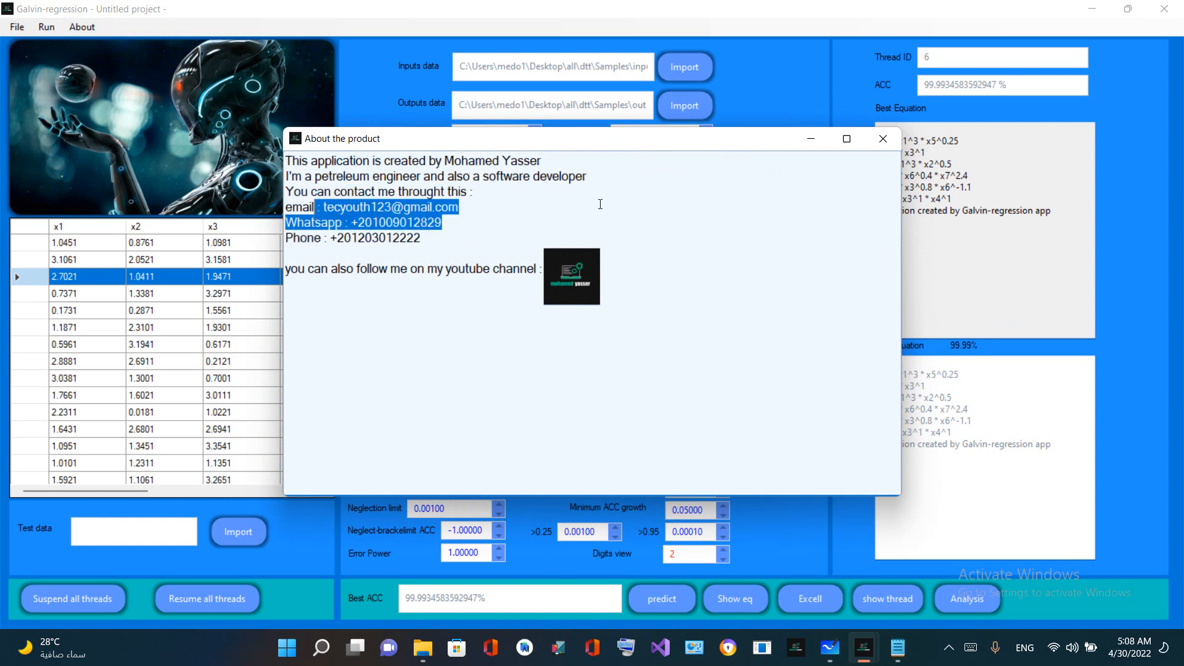
left_click(502, 267)
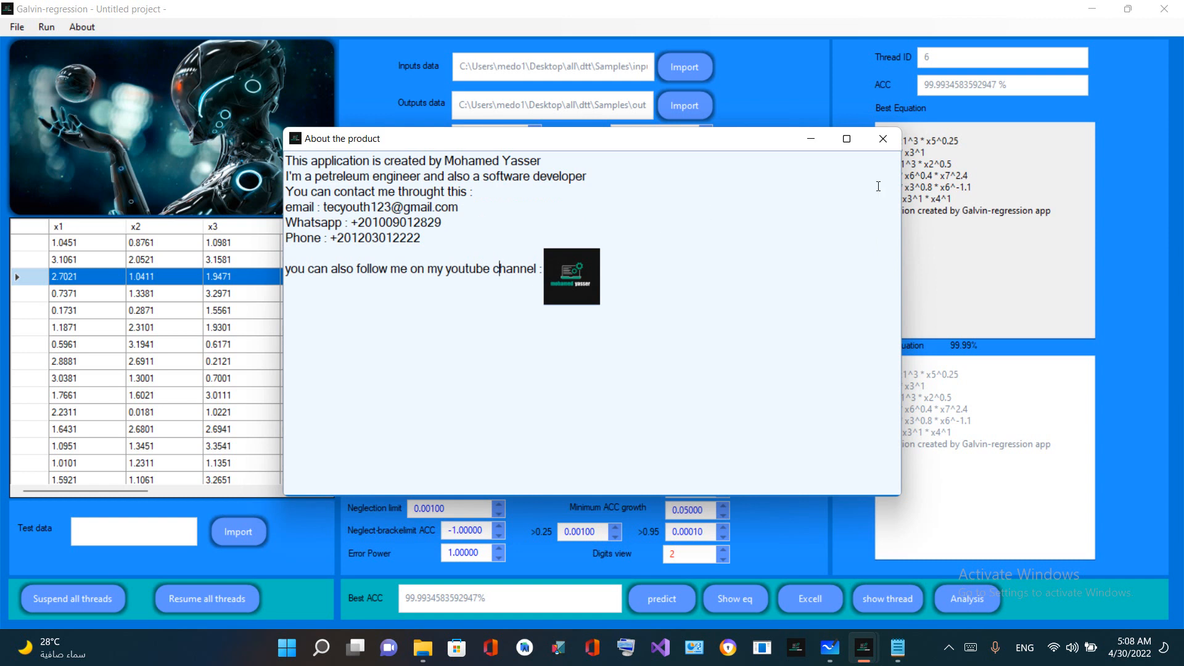
left_click(882, 143)
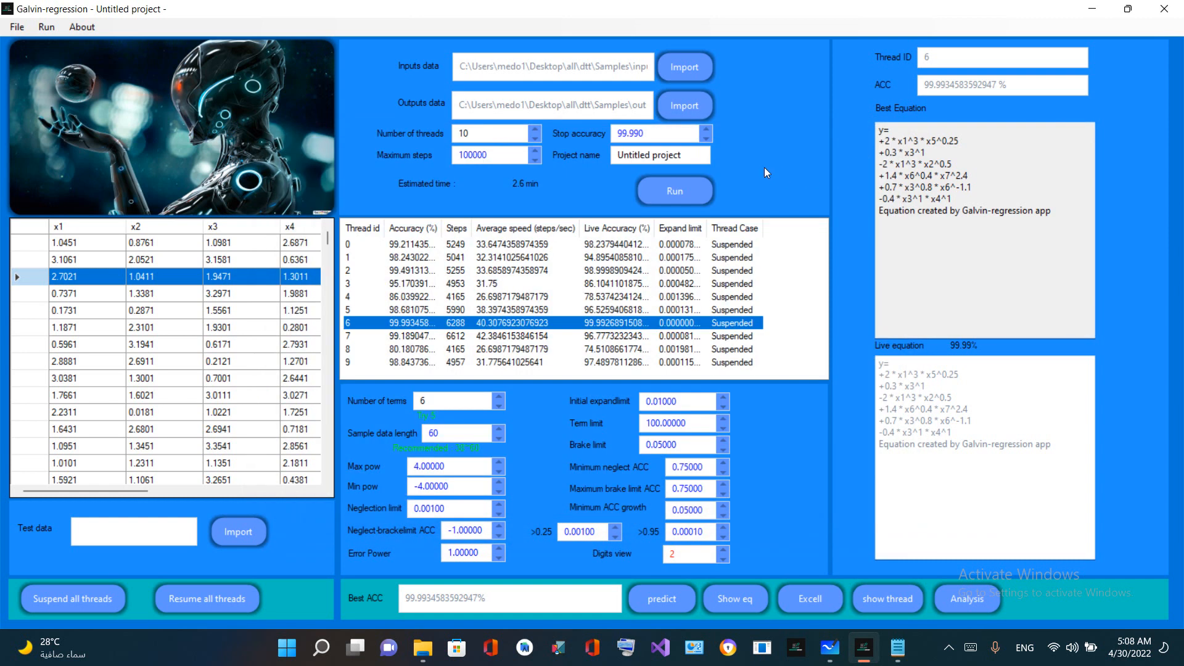